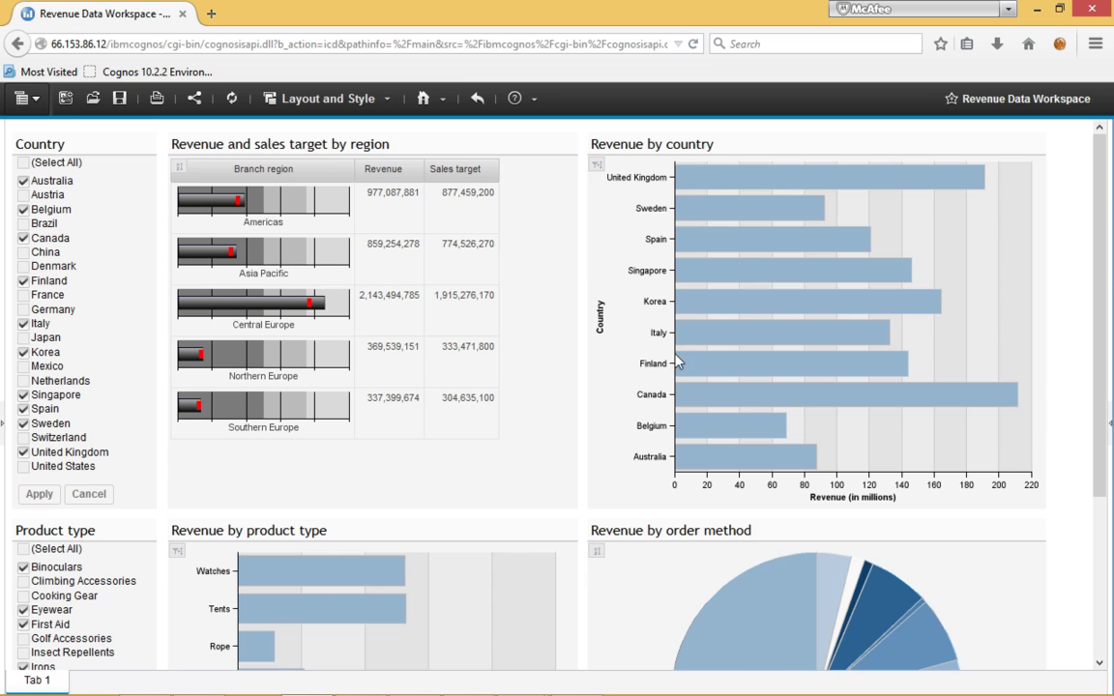
Step: Examine the country and product type filters and the revenue charts across the Revenue Data Workspace
scroll(692, 377, "down", 4)
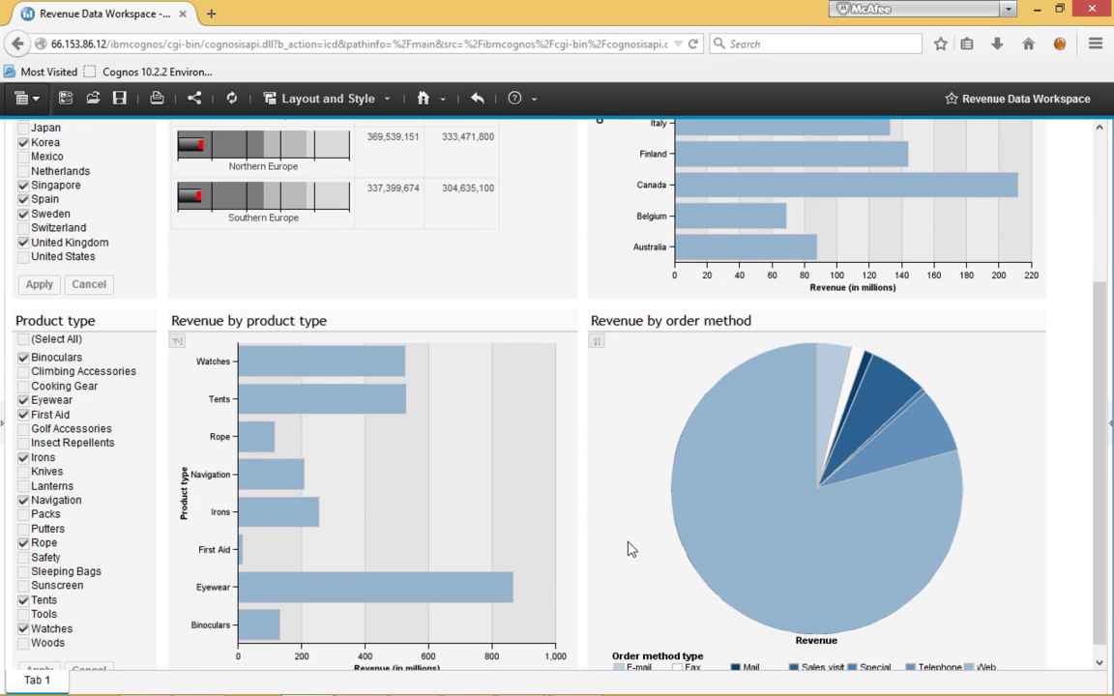
scroll(703, 374, "up", 3)
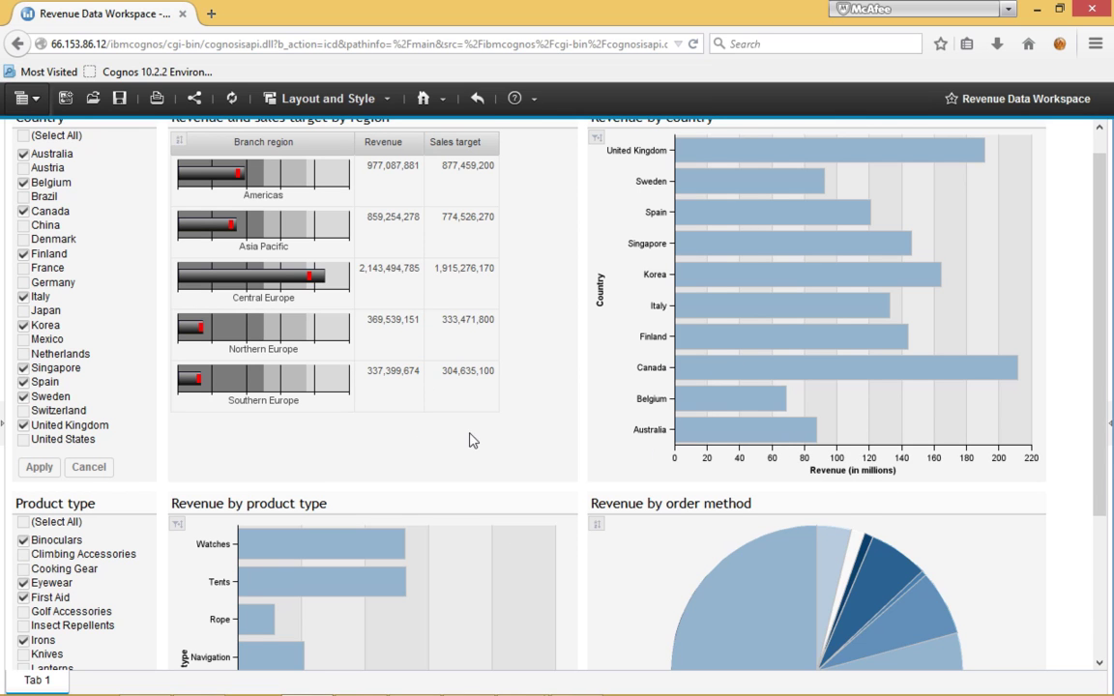
scroll(628, 369, "up", 1)
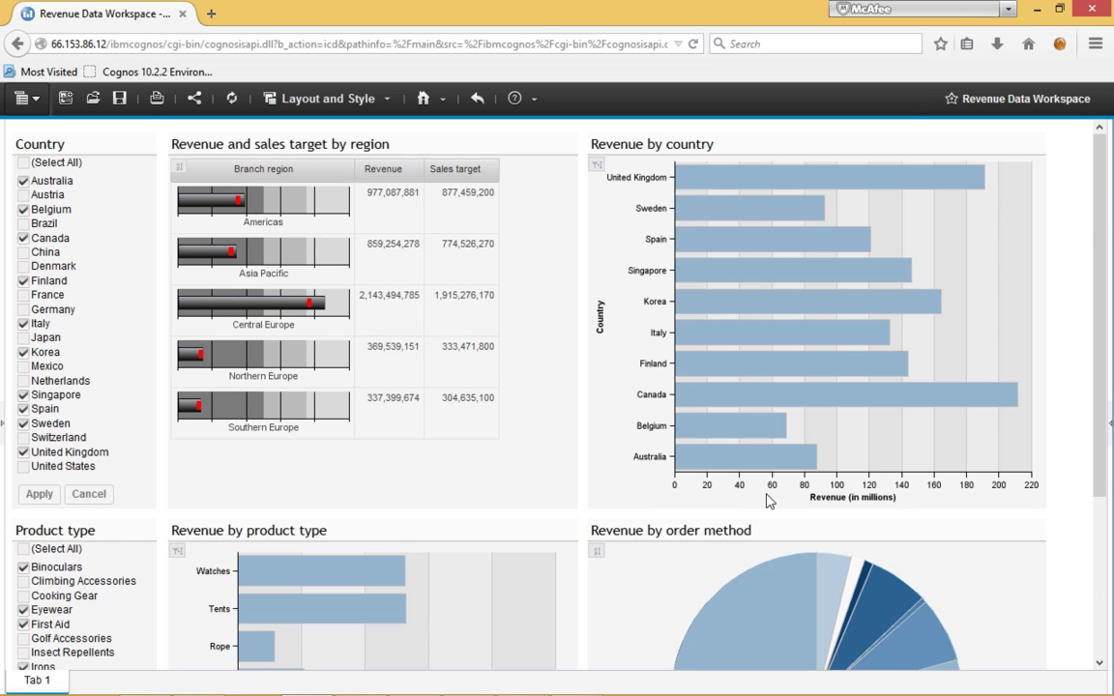
scroll(774, 502, "down", 3)
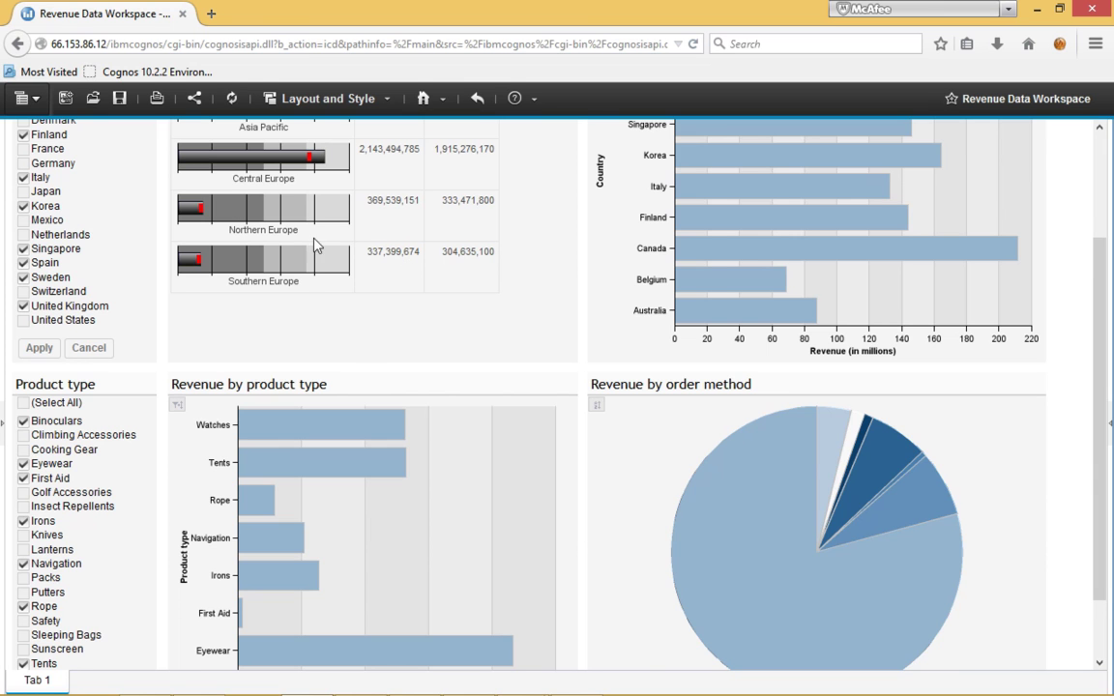
scroll(377, 232, "up", 2)
scroll(396, 290, "up", 1)
scroll(596, 345, "down", 4)
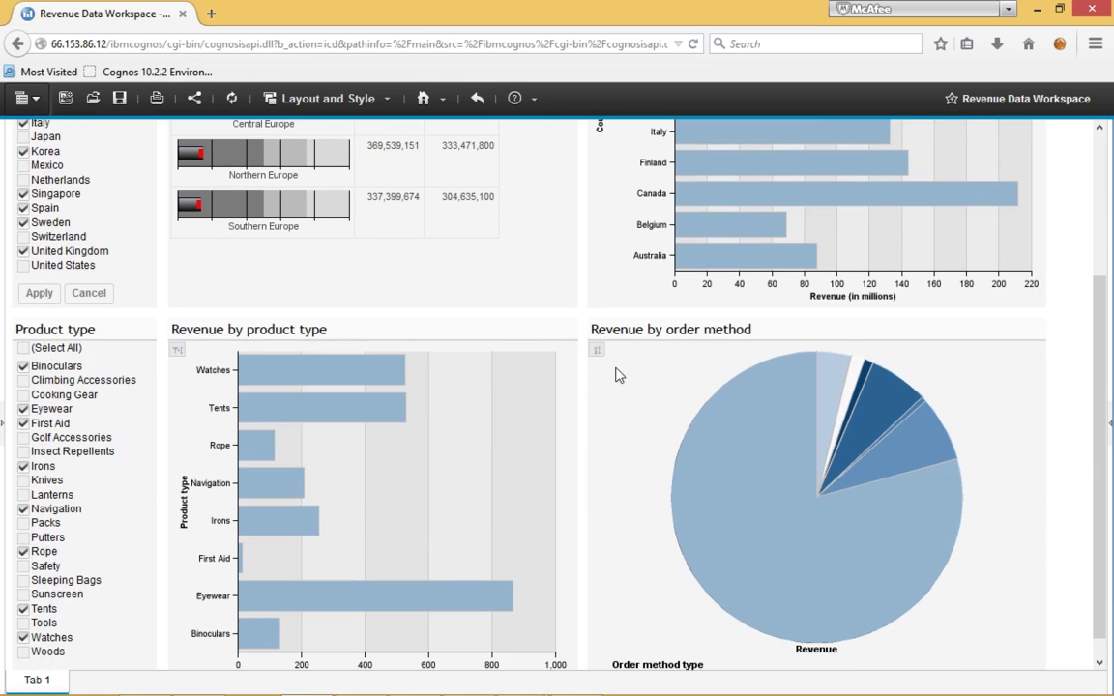
scroll(604, 355, "up", 4)
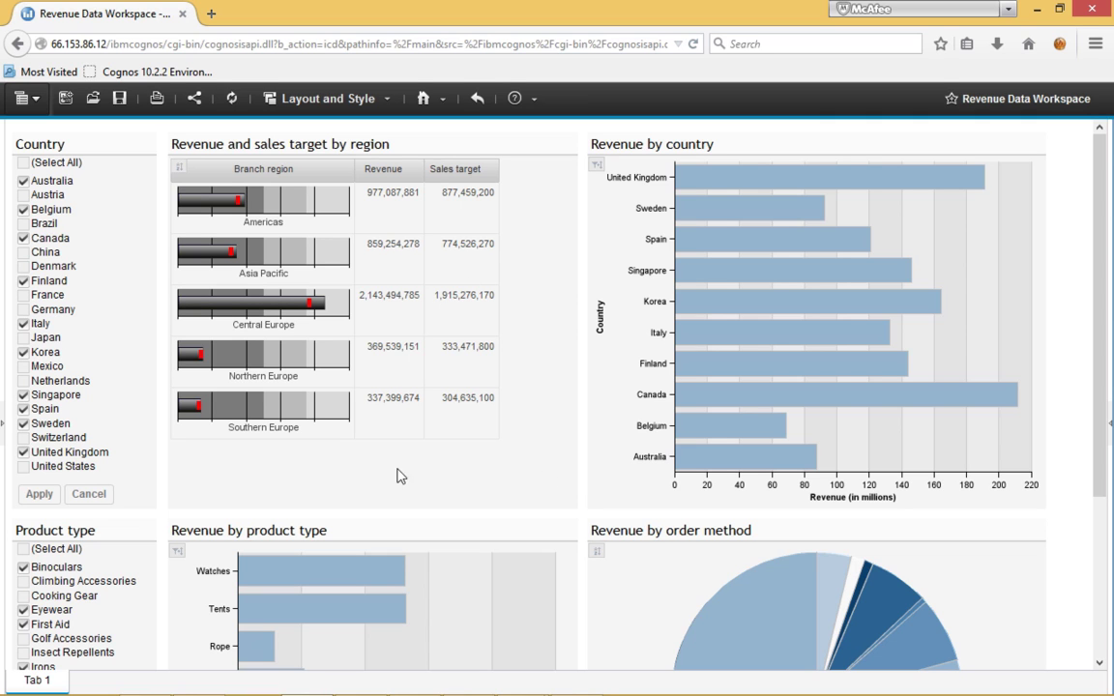
mouse_move(773, 298)
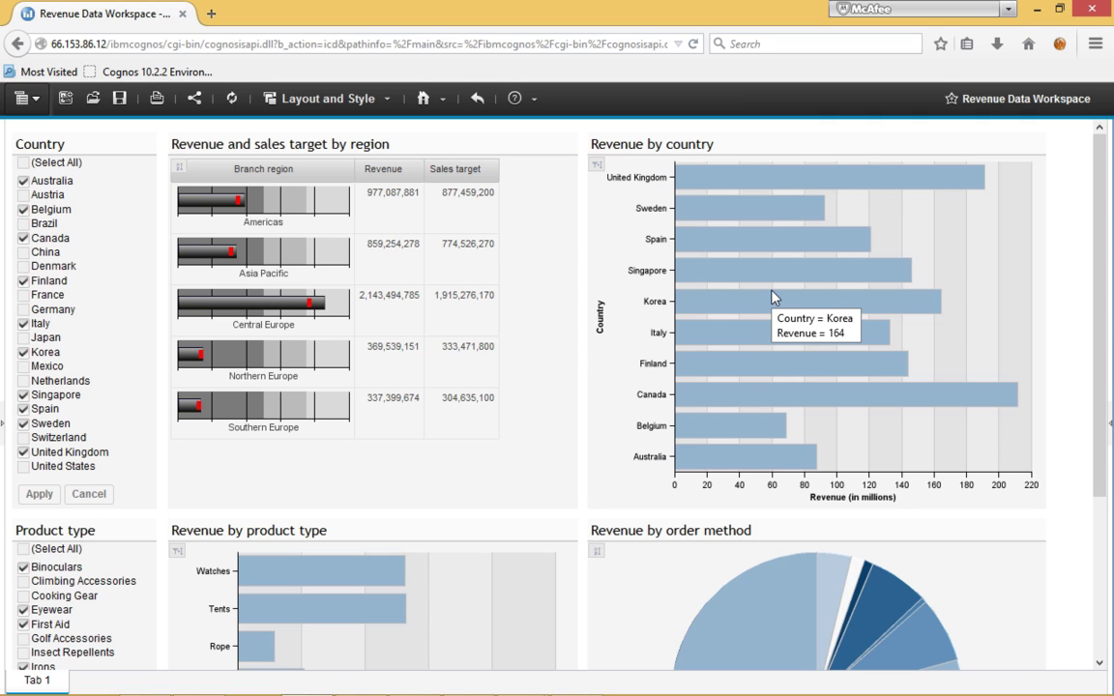
scroll(568, 406, "down", 3)
scroll(570, 414, "up", 3)
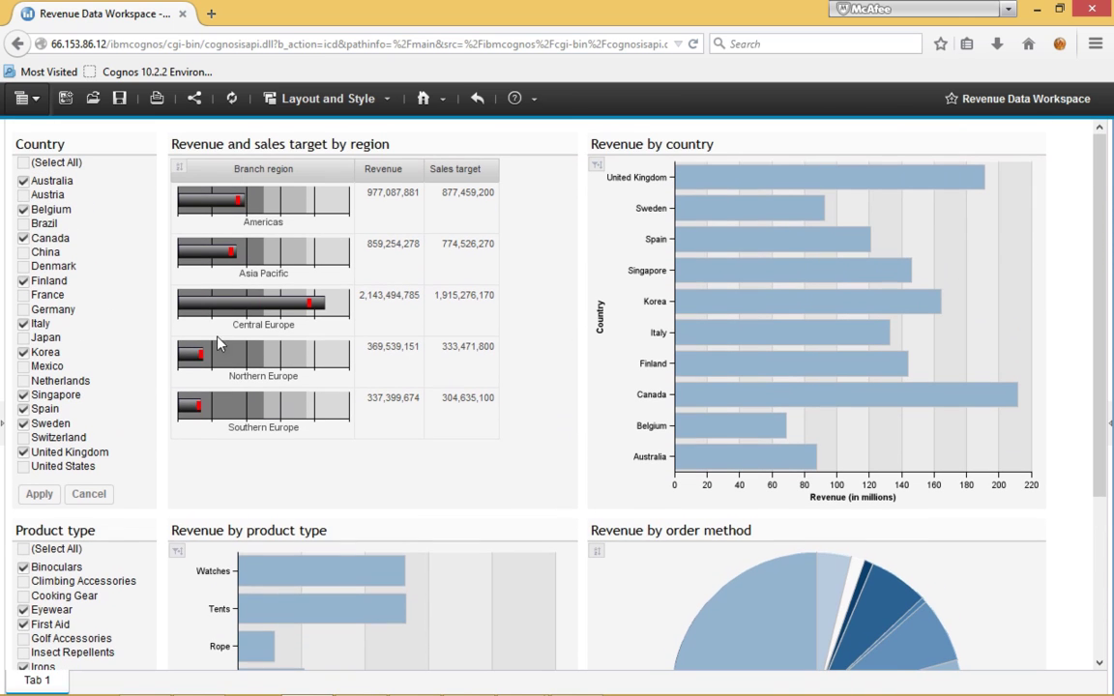
Step: Check the global area, and browse Public Folders > Samples for the components of Sales Report - Normal
mouse_move(3, 430)
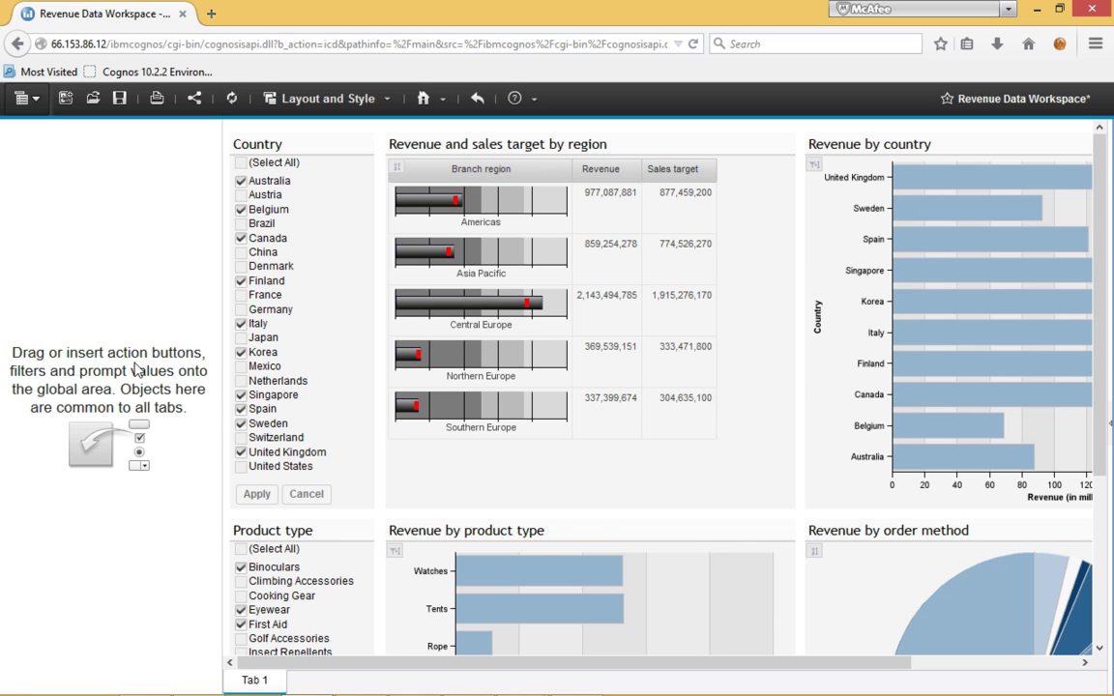
left_click(222, 433)
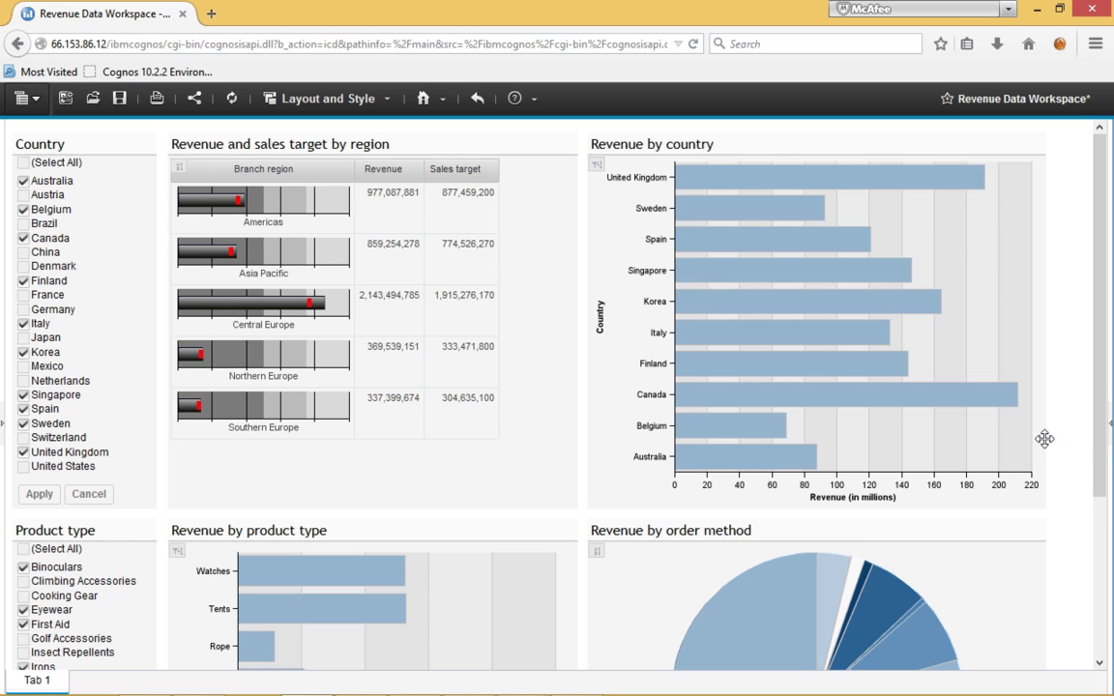
left_click(1108, 426)
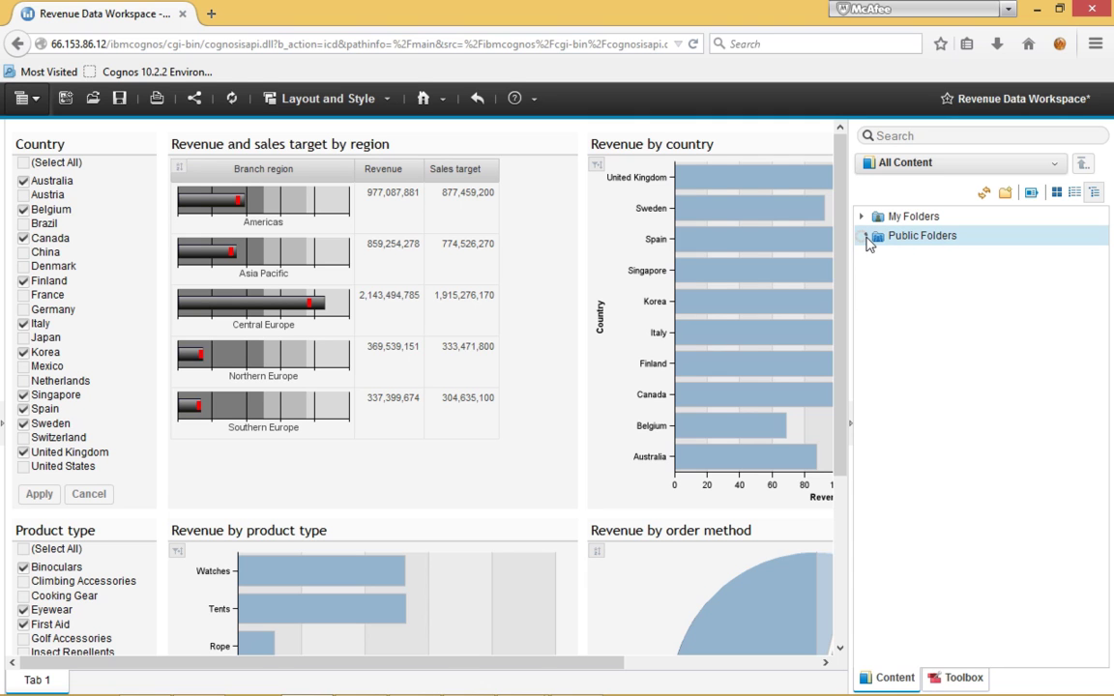
left_click(863, 237)
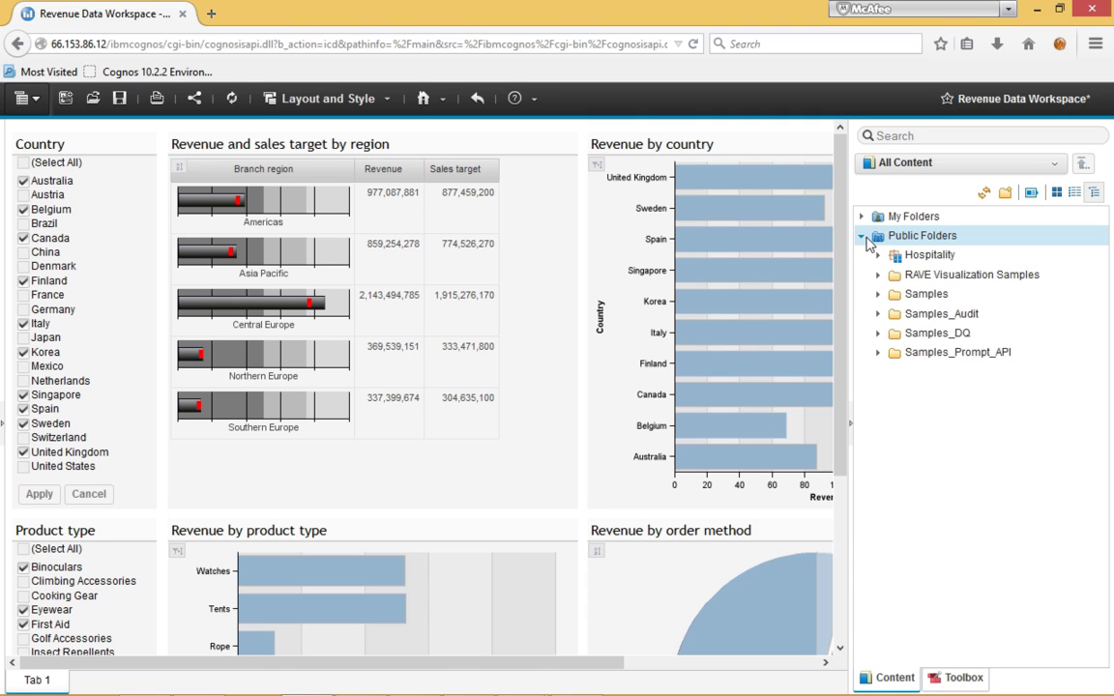
left_click(877, 294)
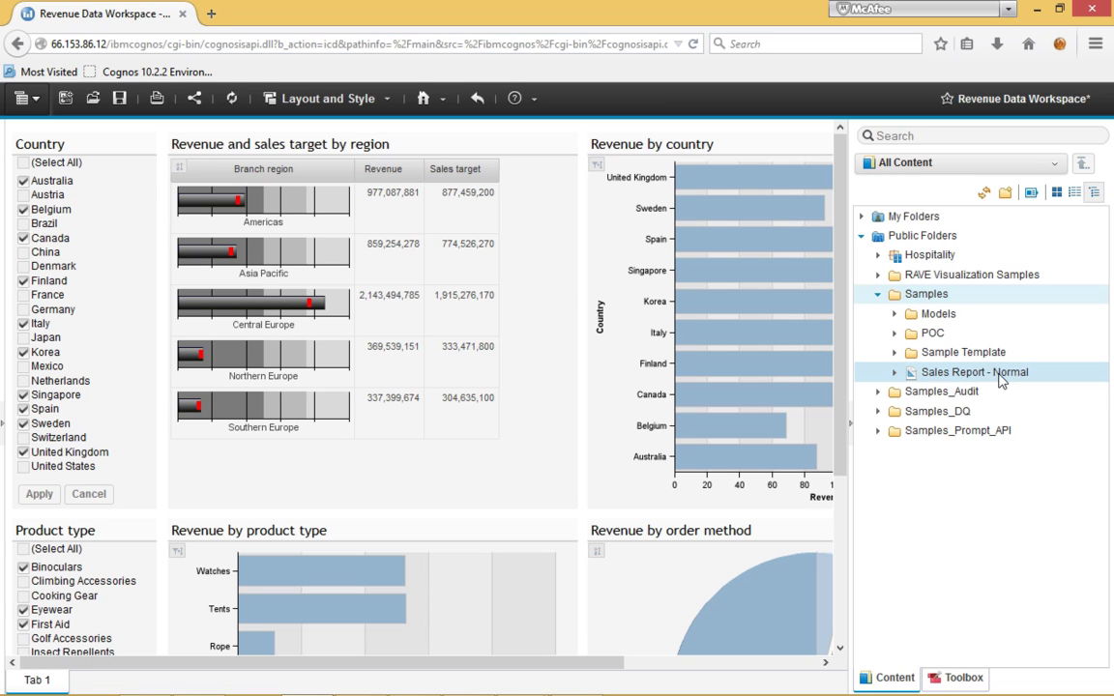
left_click(893, 376)
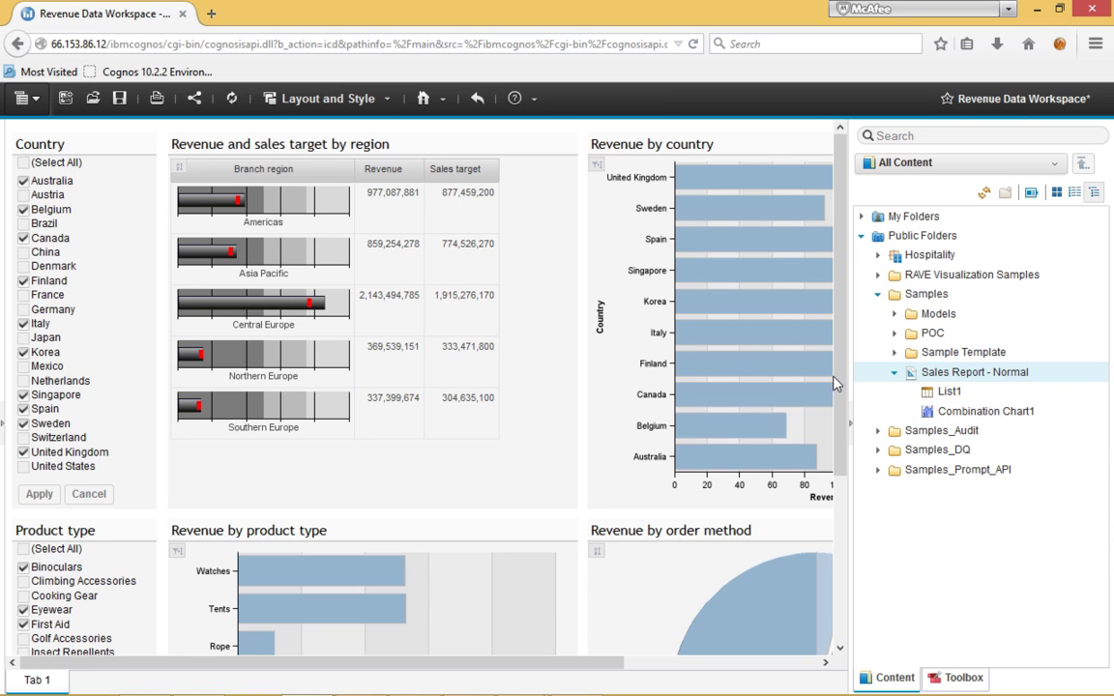
left_click(853, 444)
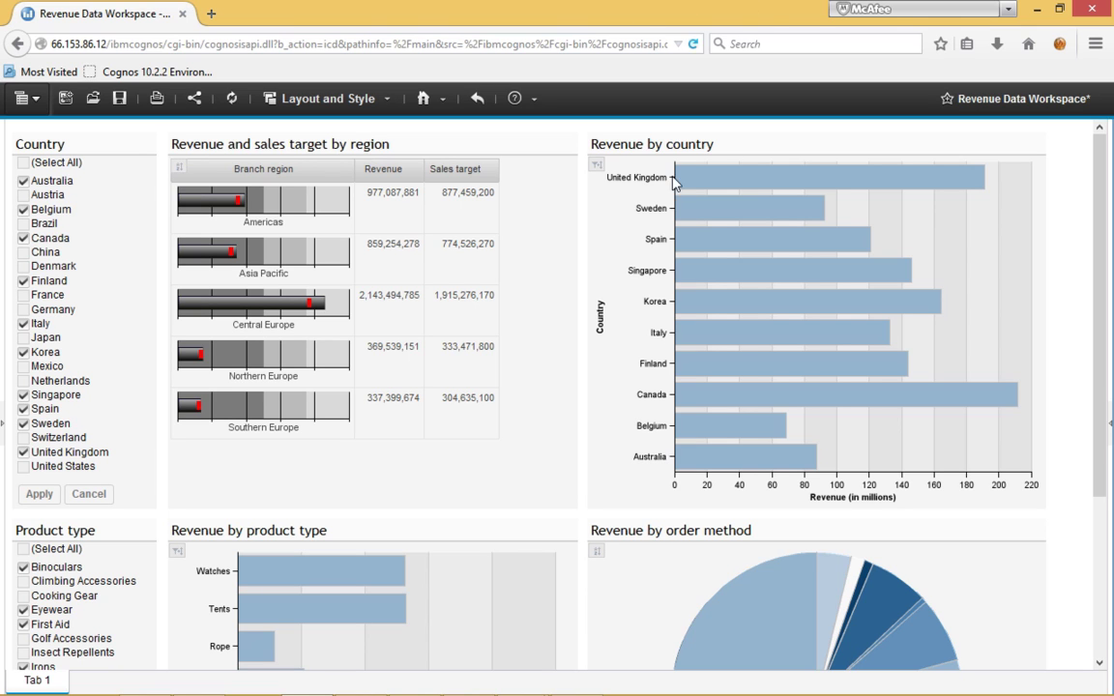
Step: Apply the Dynamic colour palette to the Revenue by country chart
left_click(610, 249)
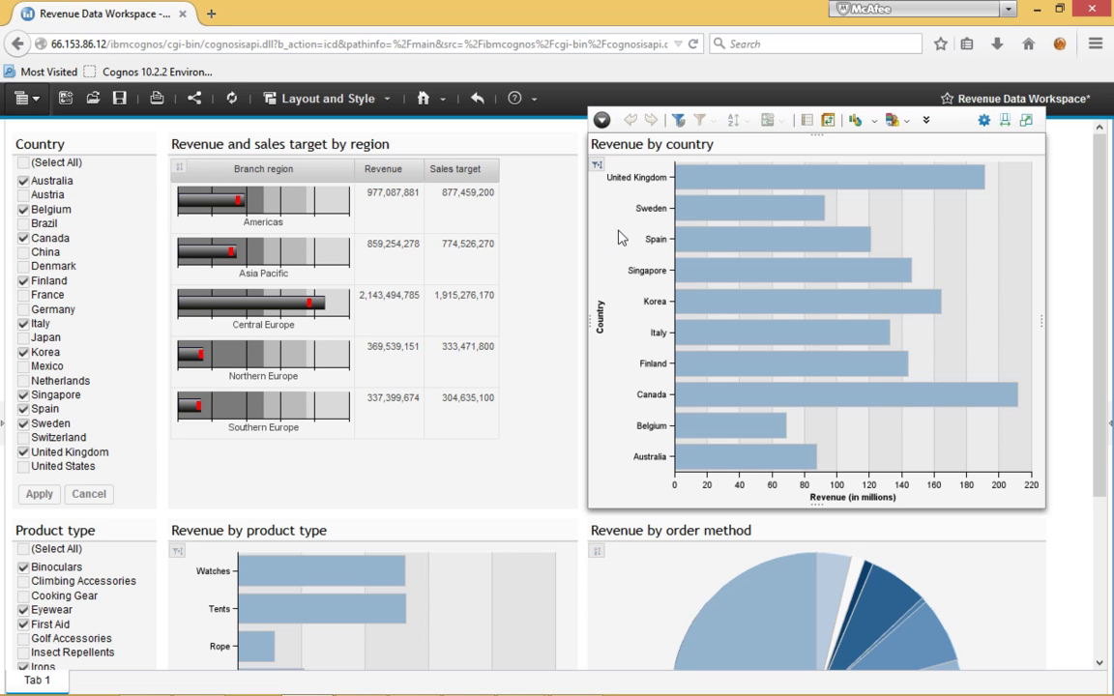
left_click(909, 124)
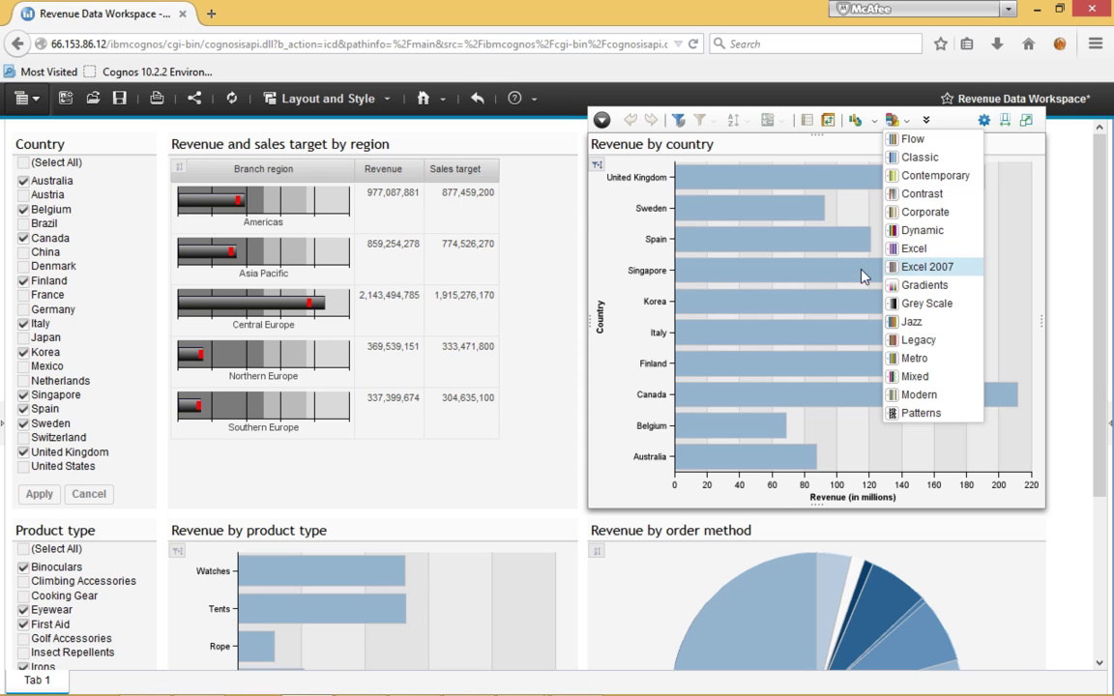
left_click(931, 232)
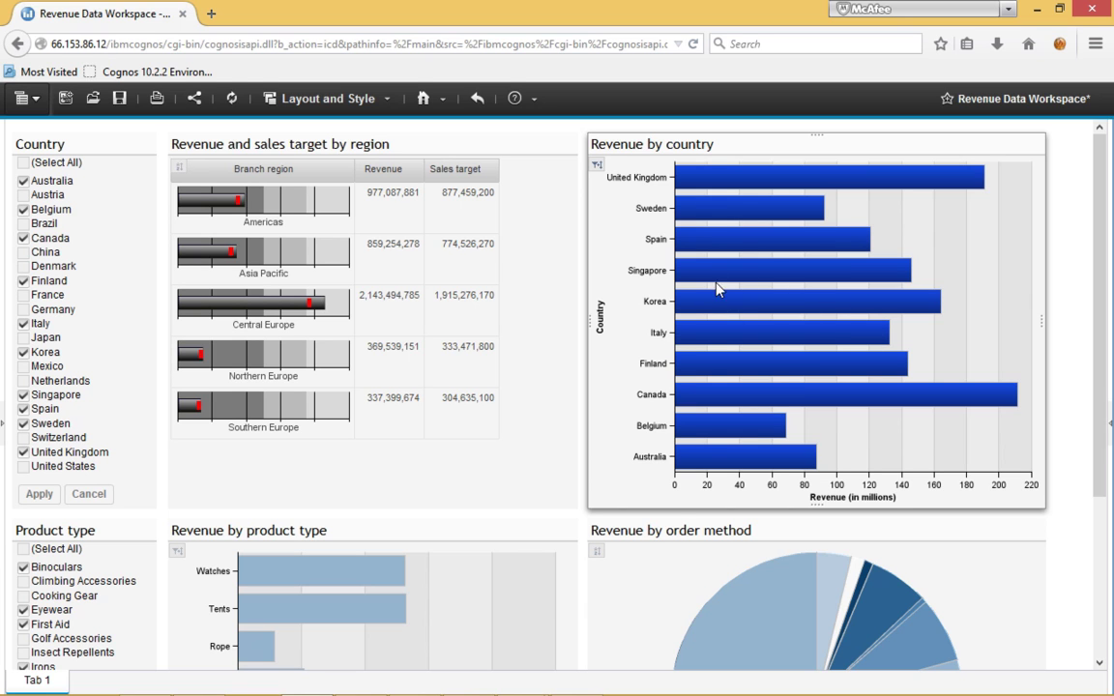
Step: Change the Revenue by country widget's display from a bar chart to a line chart
mouse_move(731, 301)
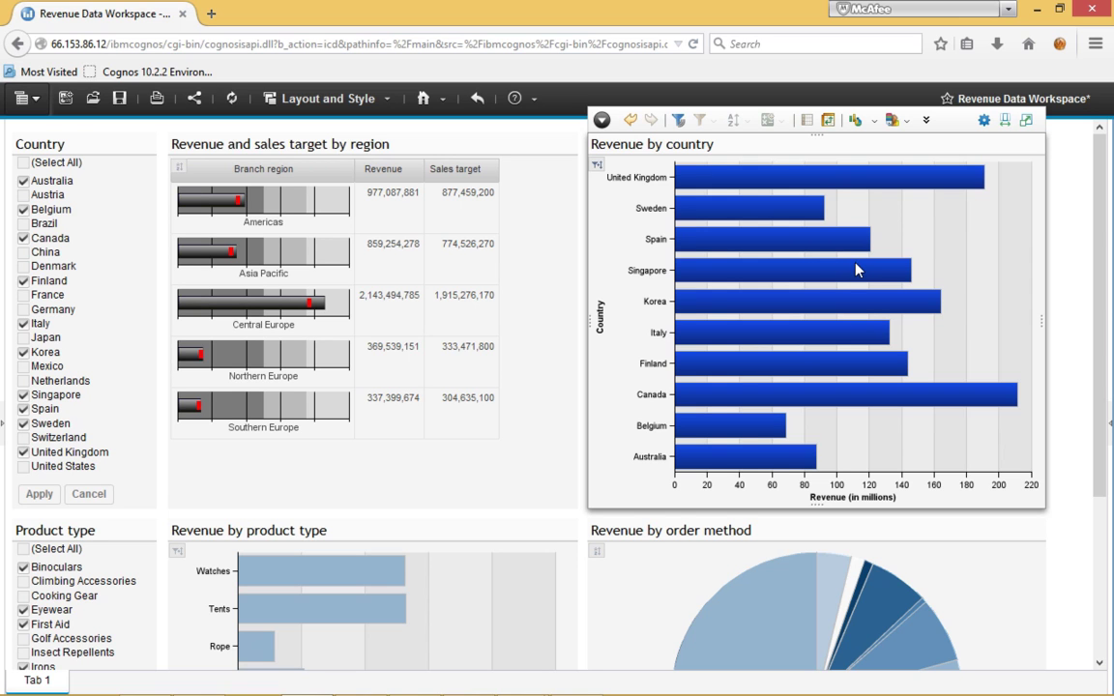
mouse_move(856, 269)
left_click(876, 121)
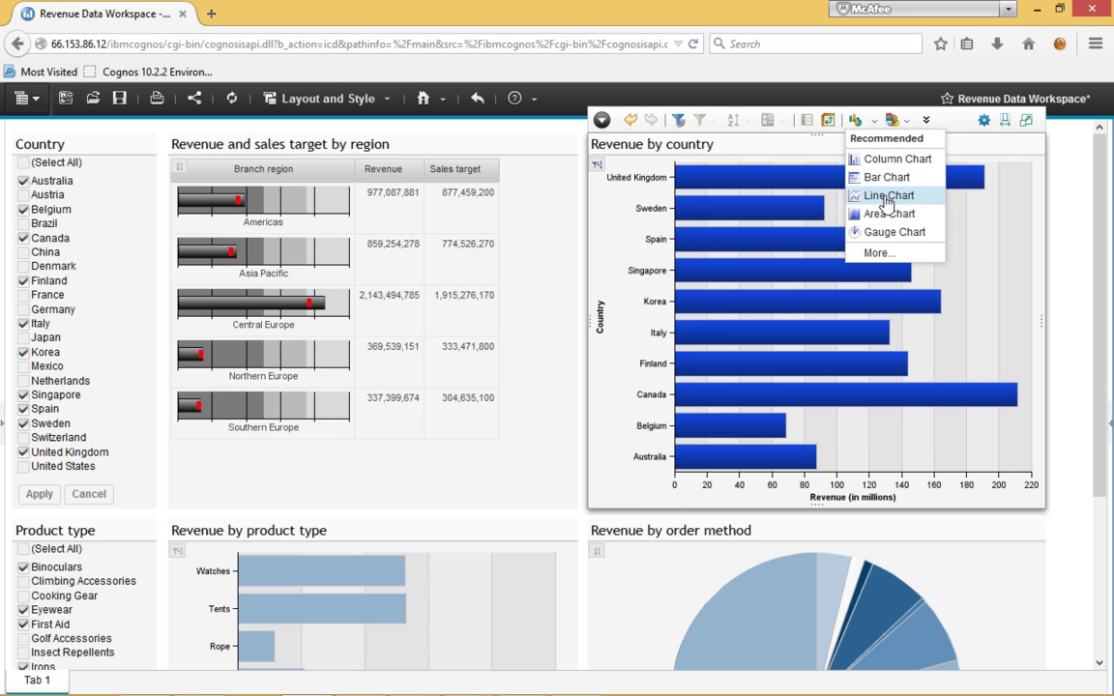
left_click(886, 197)
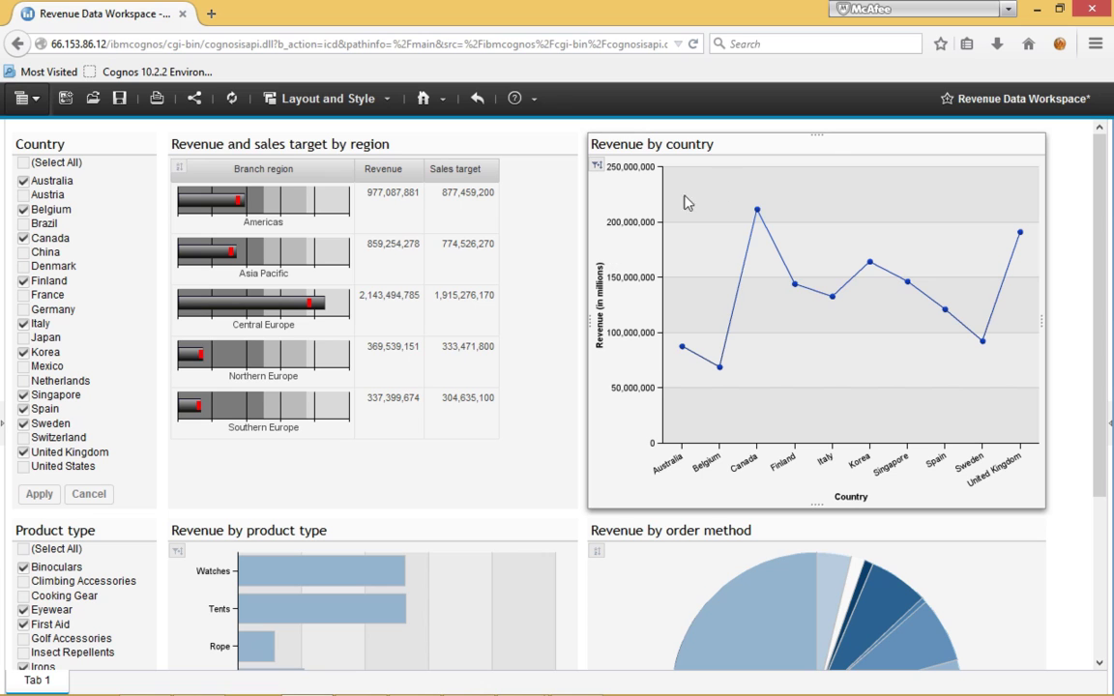
Step: Change the Revenue by country widget's display to a crosstab table with Country as rows and Revenue as values
left_click(619, 193)
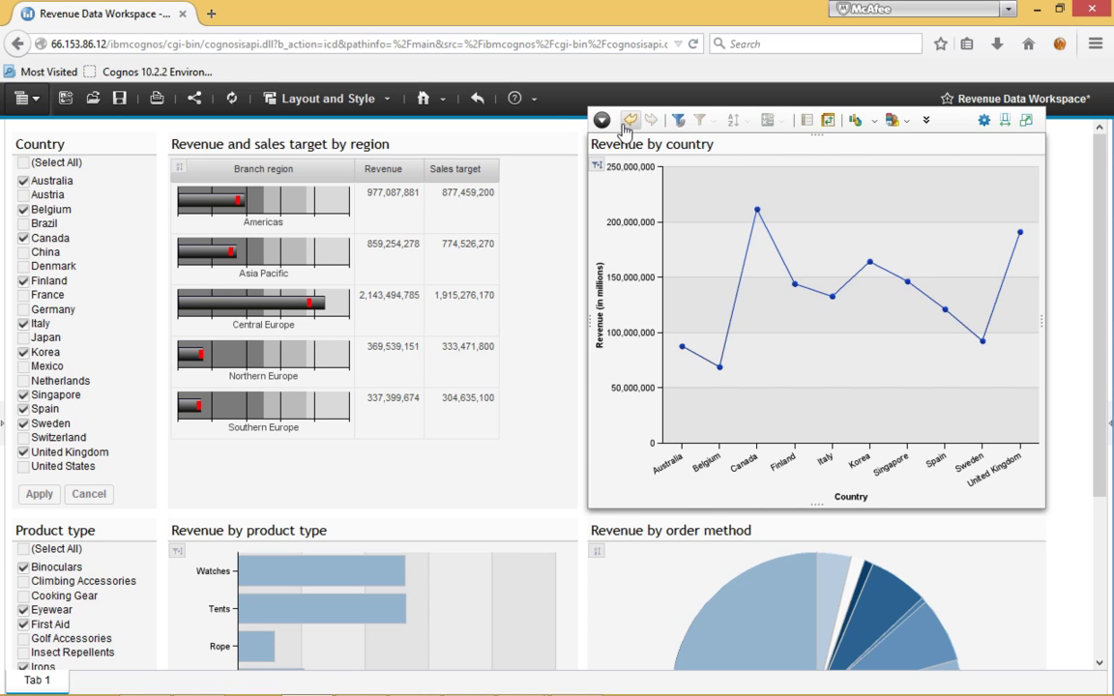
left_click(873, 122)
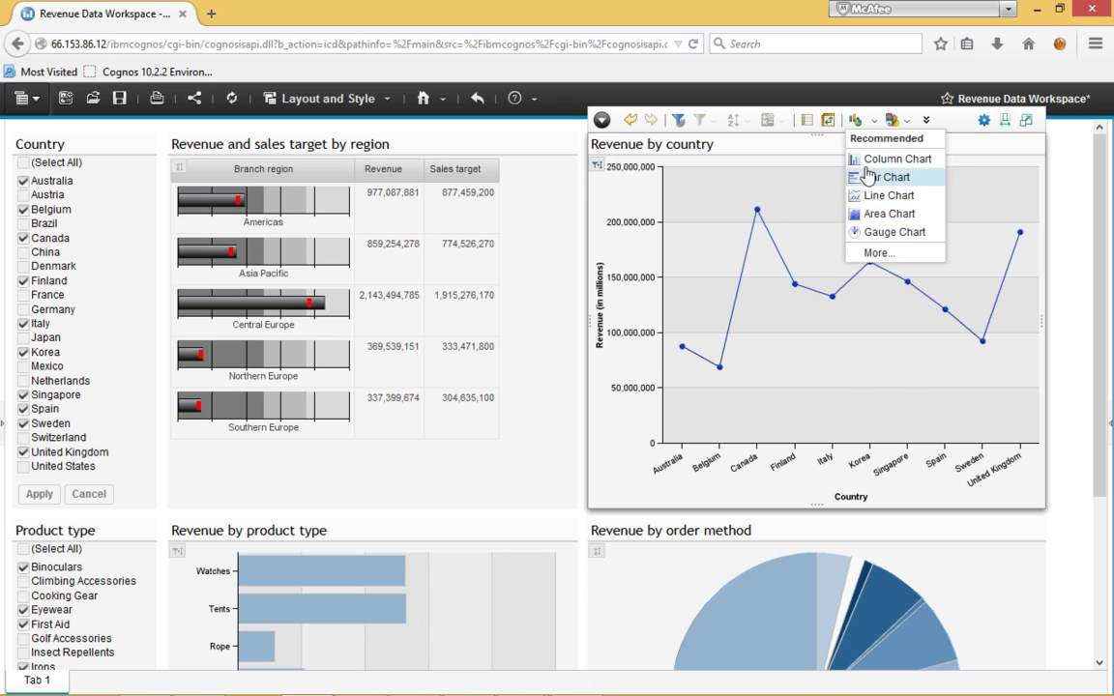
left_click(878, 254)
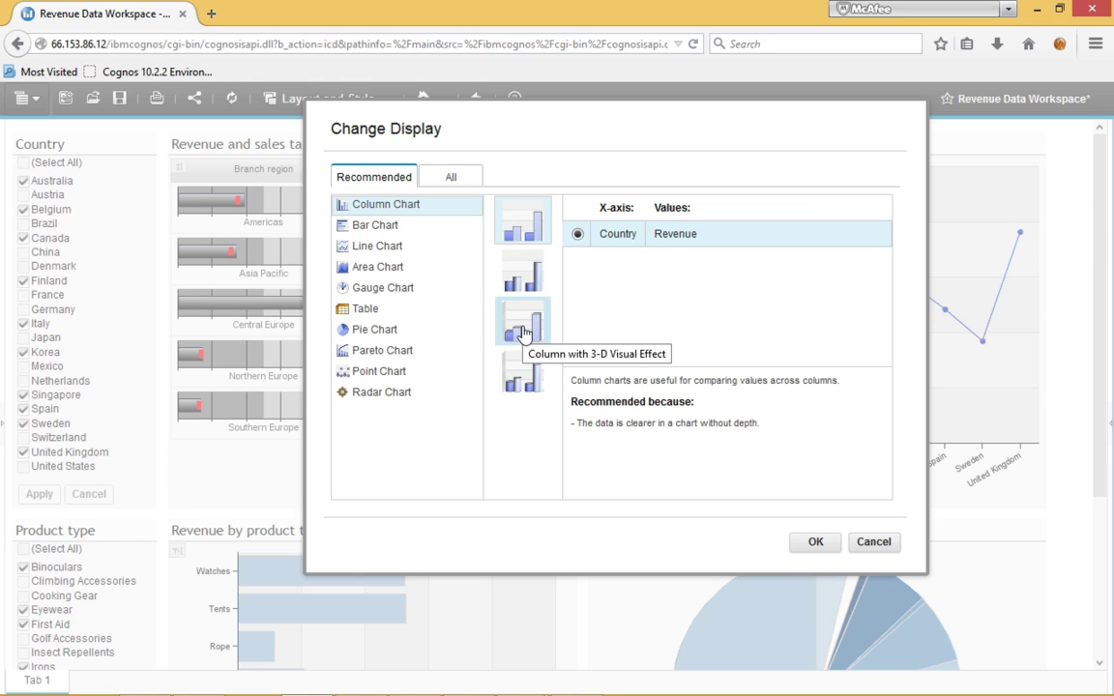
left_click(365, 315)
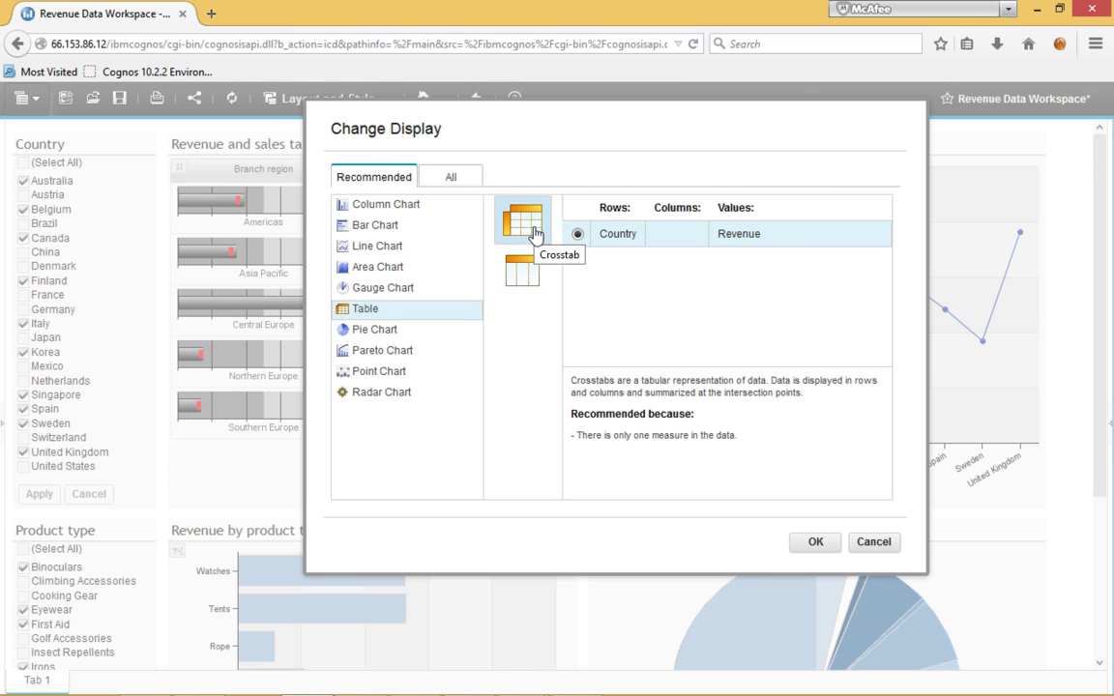
left_click(815, 542)
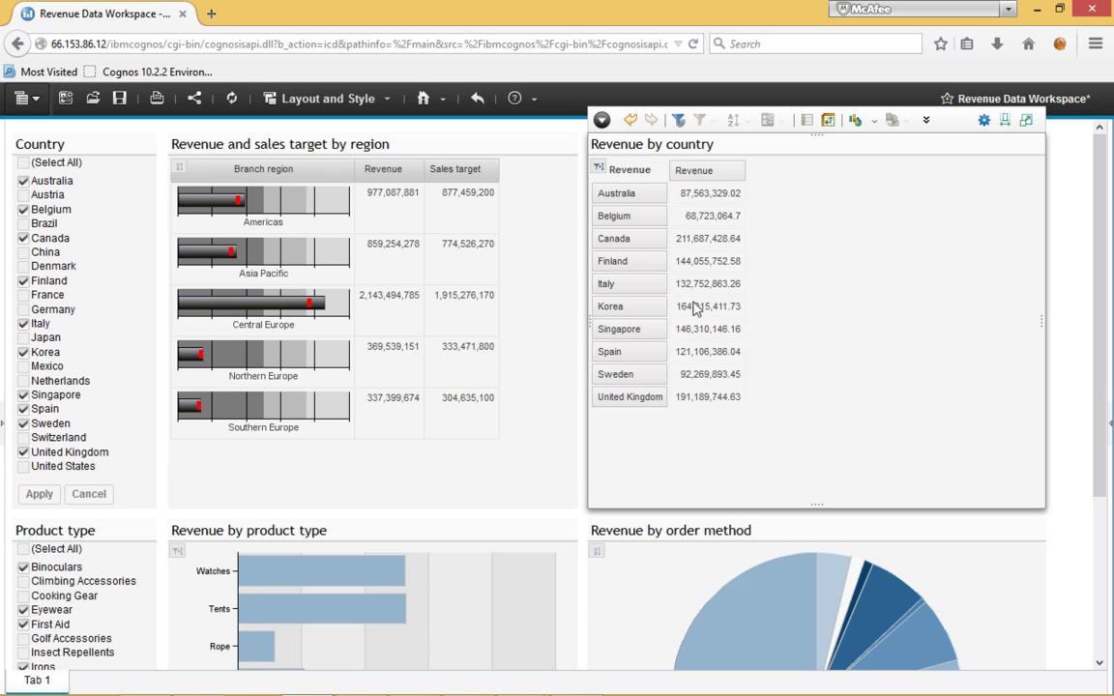
Step: Add the comment "This is too low." to Italy's revenue value in the Revenue by country crosstab and save it
right_click(720, 289)
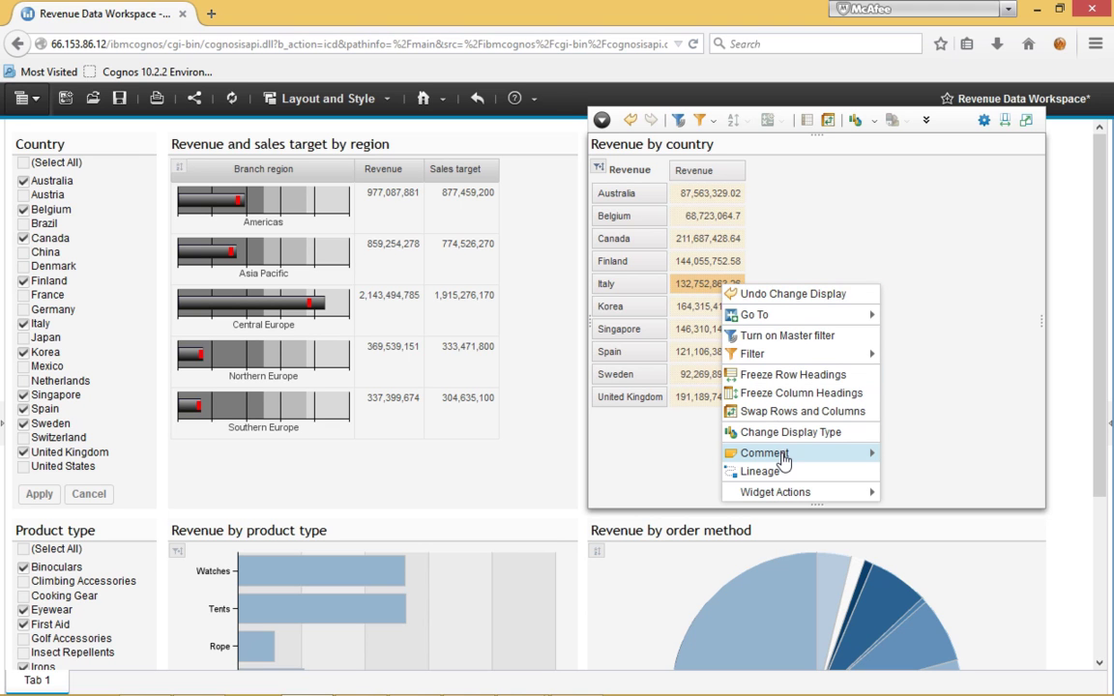
mouse_move(785, 455)
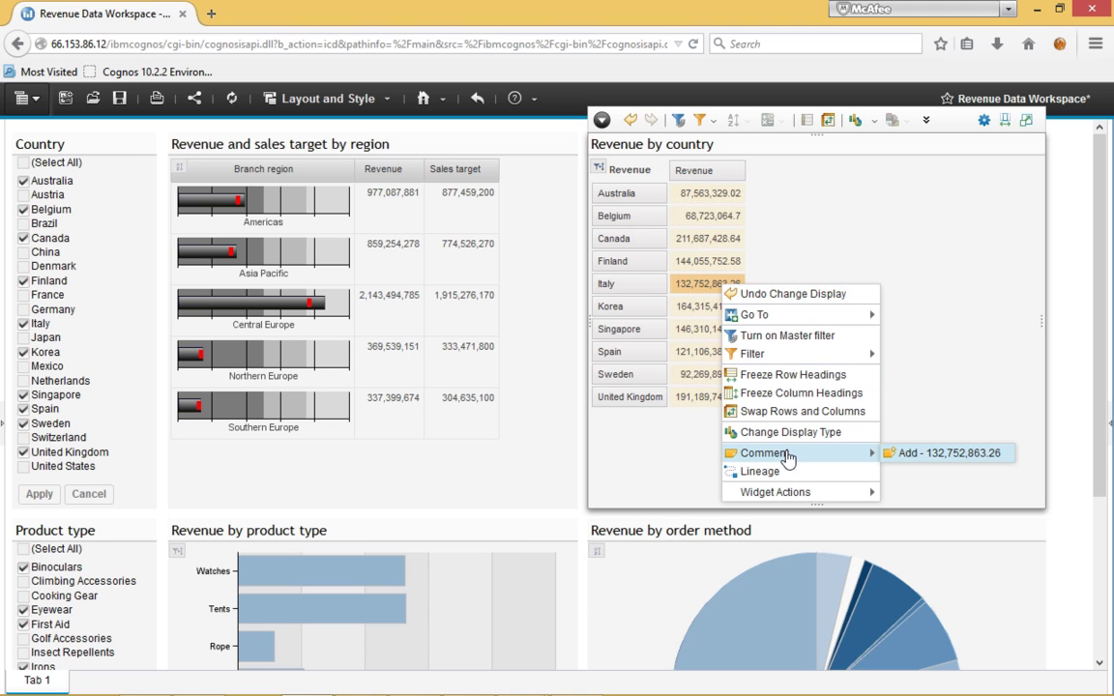
left_click(928, 454)
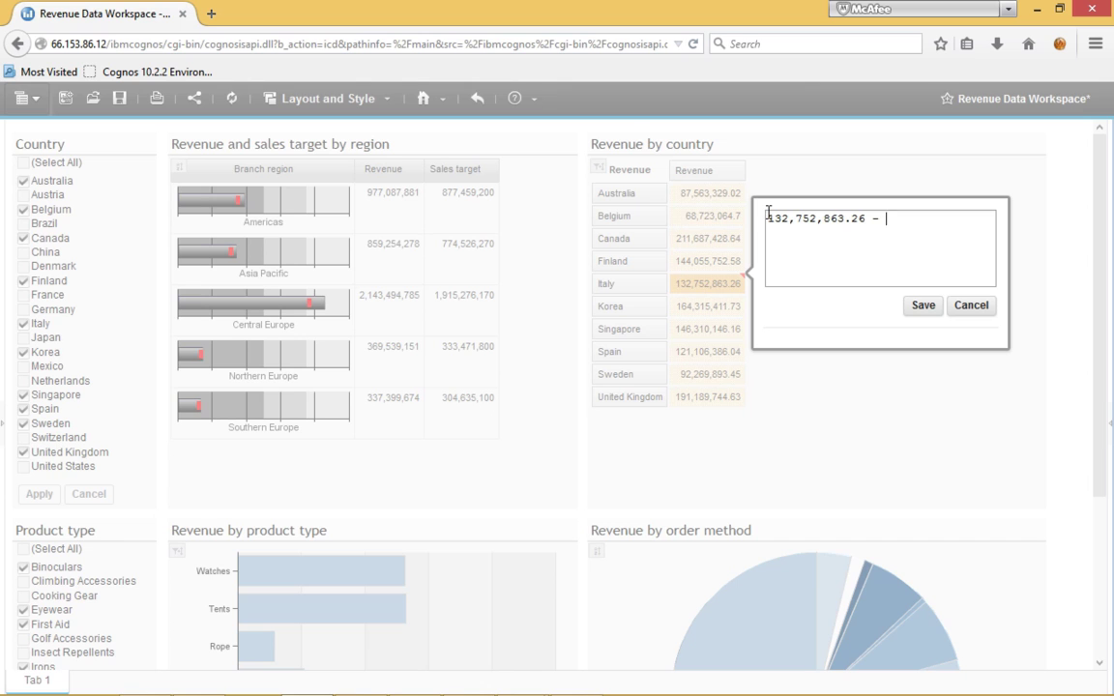
type("This is too low.")
left_click(923, 306)
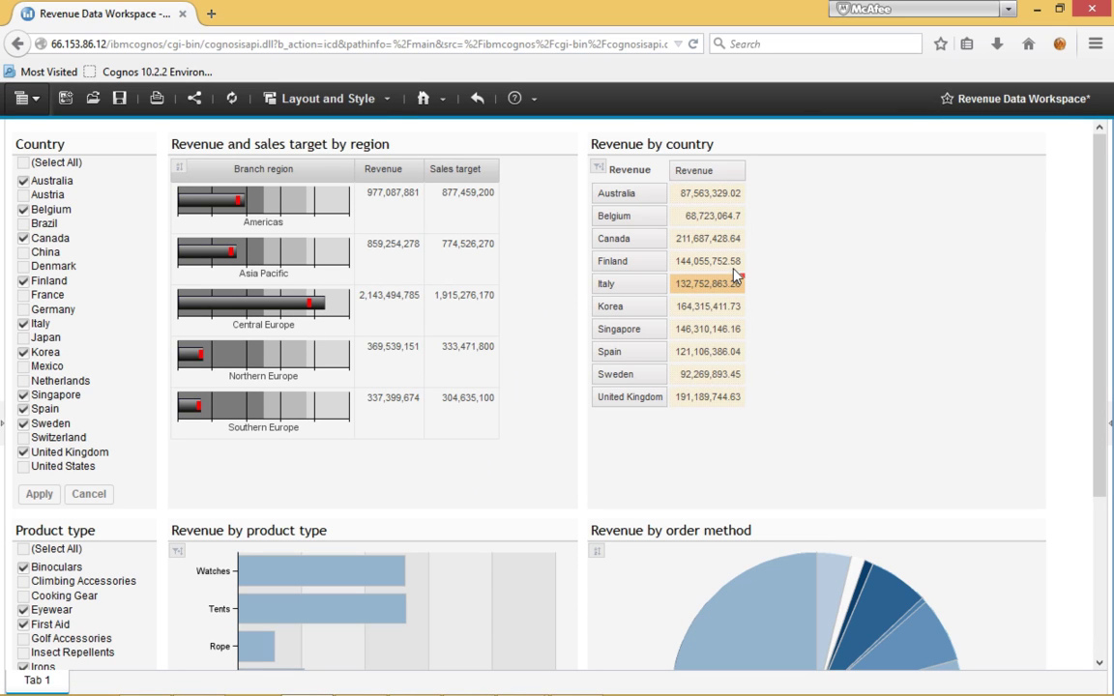
Step: Review the comment on Italy's revenue value and delete the last comment on that cell
mouse_move(742, 281)
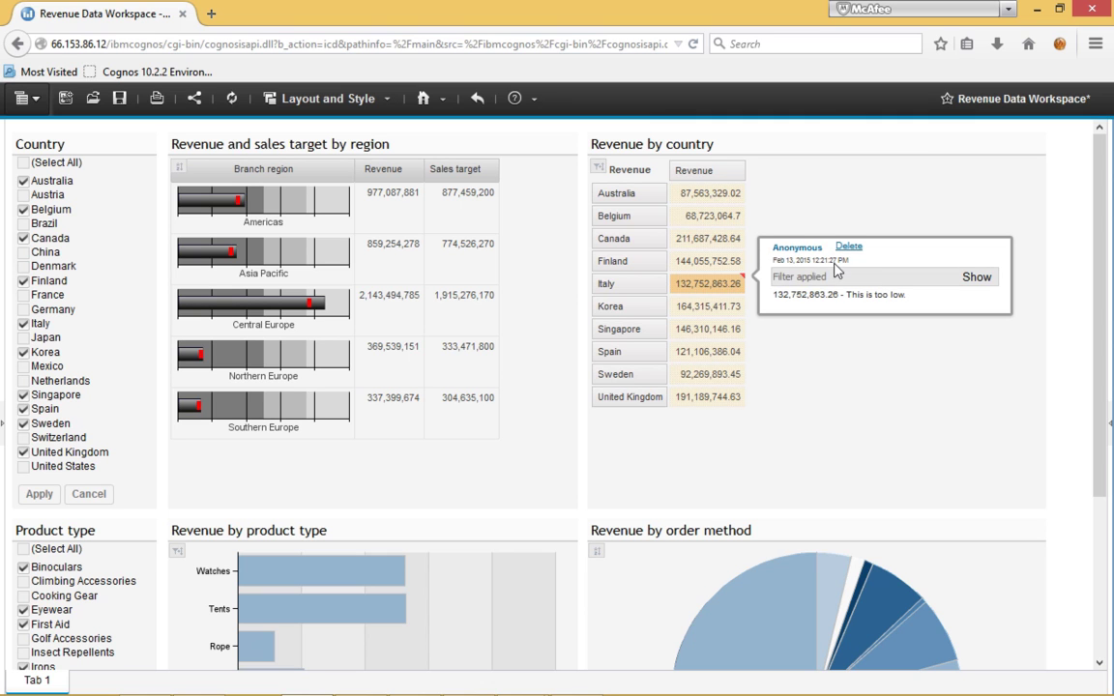
right_click(743, 281)
mouse_move(773, 447)
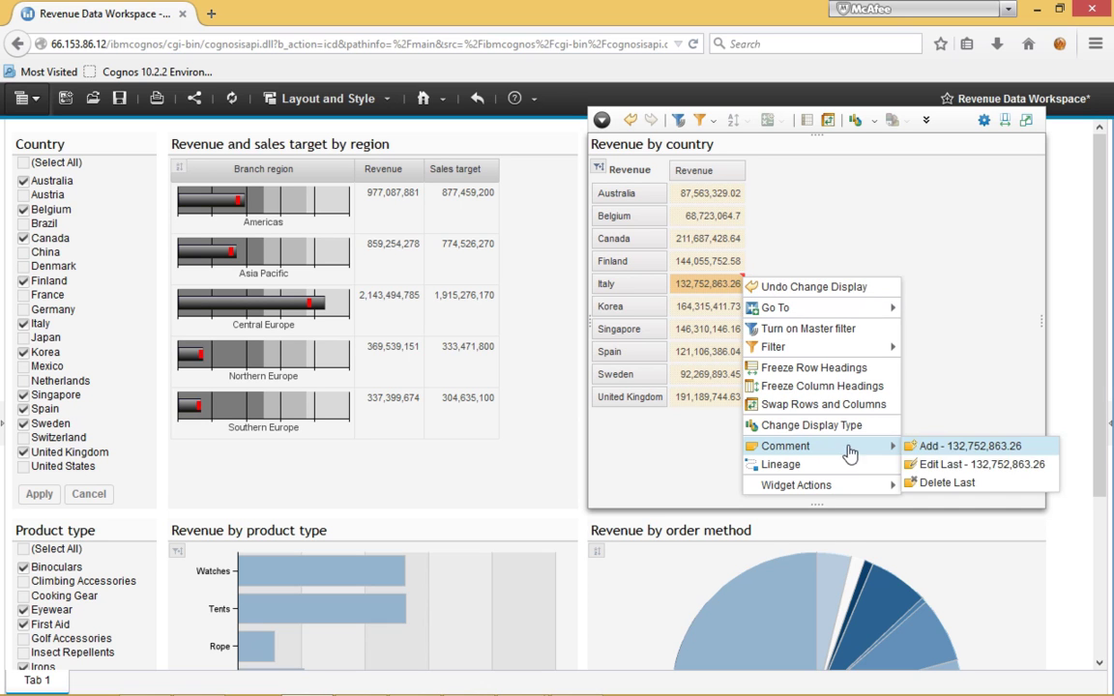
left_click(955, 483)
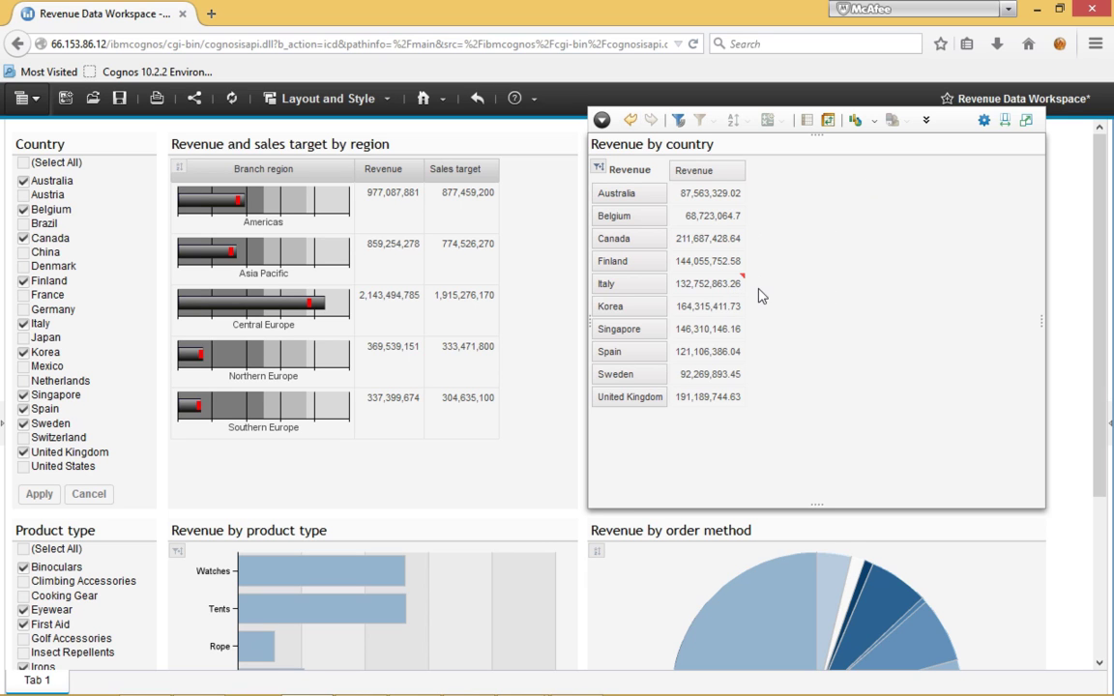
Step: Add the comment "Please review for our meeting." to the Revenue by country widget and save it
left_click(601, 120)
mouse_move(693, 197)
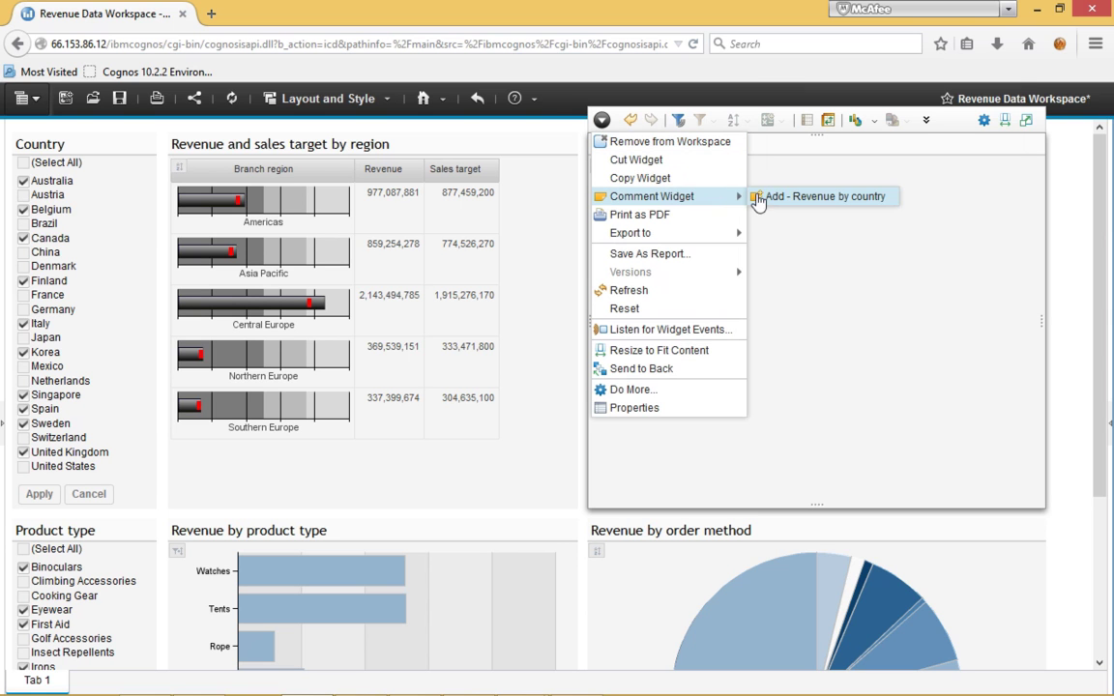
left_click(759, 197)
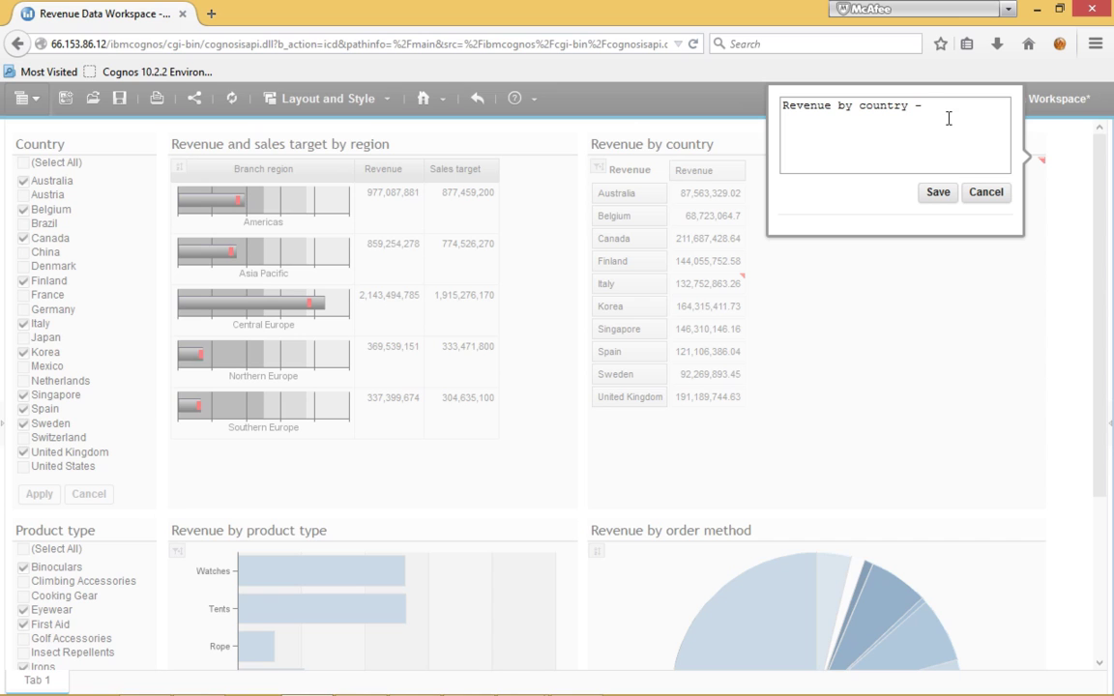
type("Please review for our meeting.")
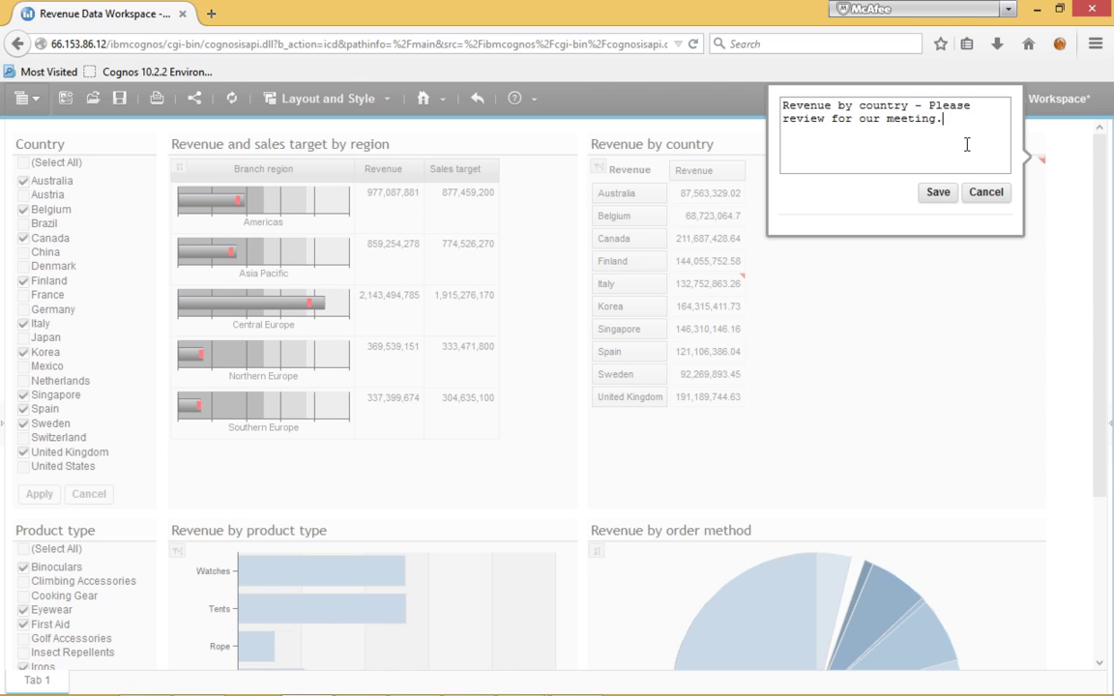
left_click(943, 194)
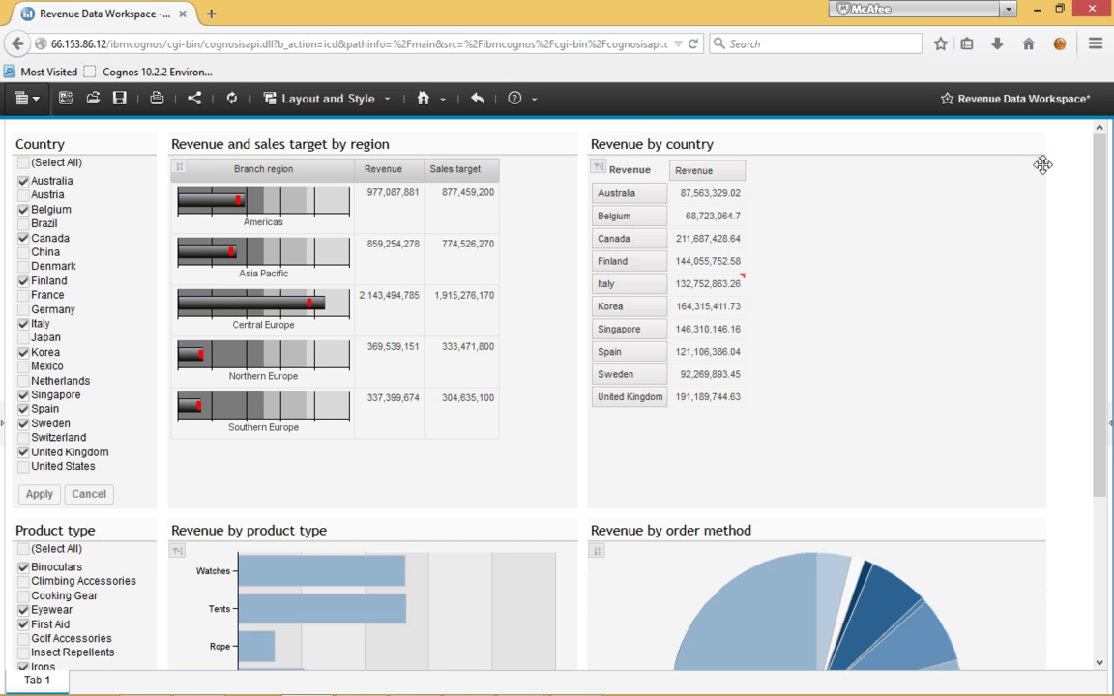
mouse_move(1042, 163)
Step: Change the Revenue by order method widget's display from a pie chart to a column chart
scroll(808, 325, "down", 3)
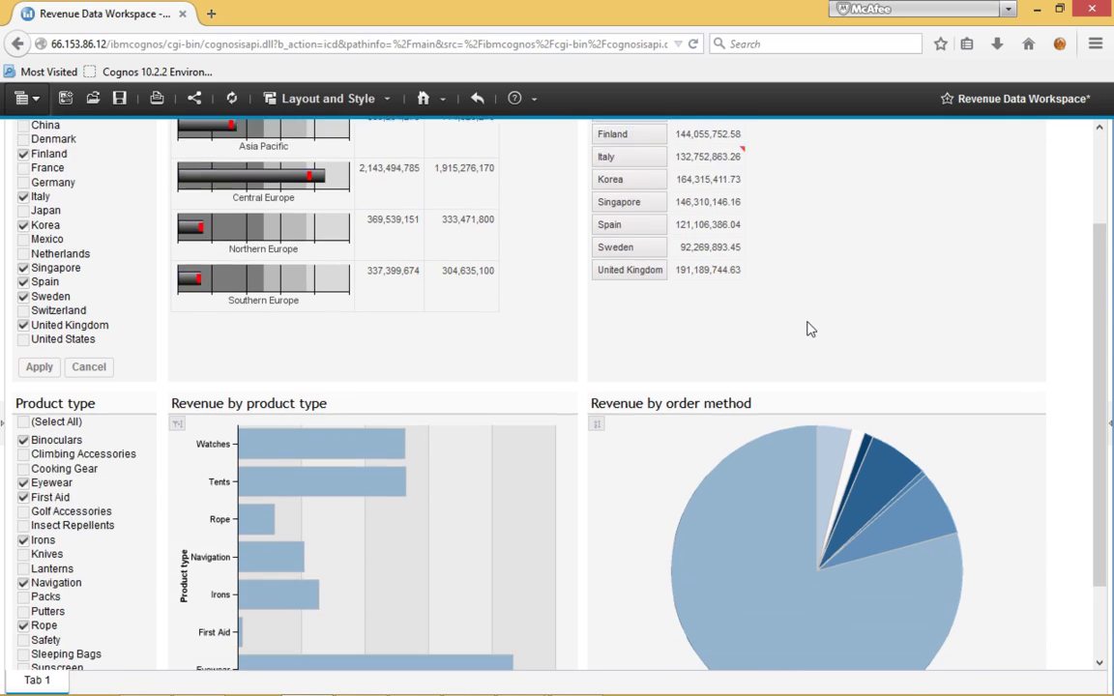
scroll(808, 329, "down", 2)
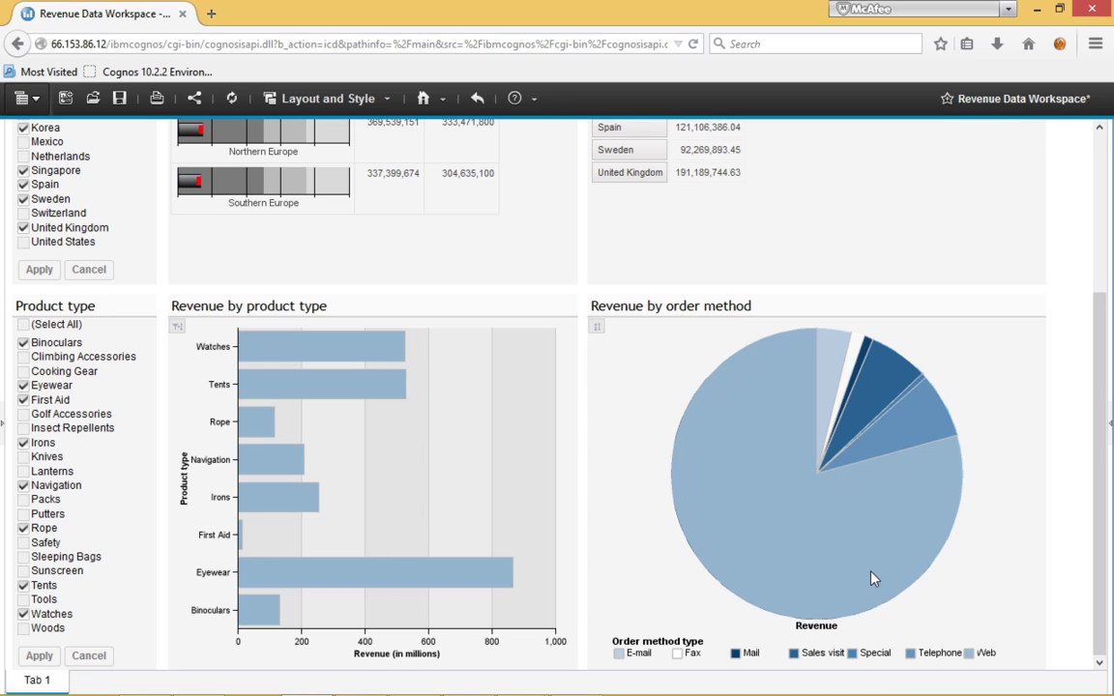
left_click(640, 377)
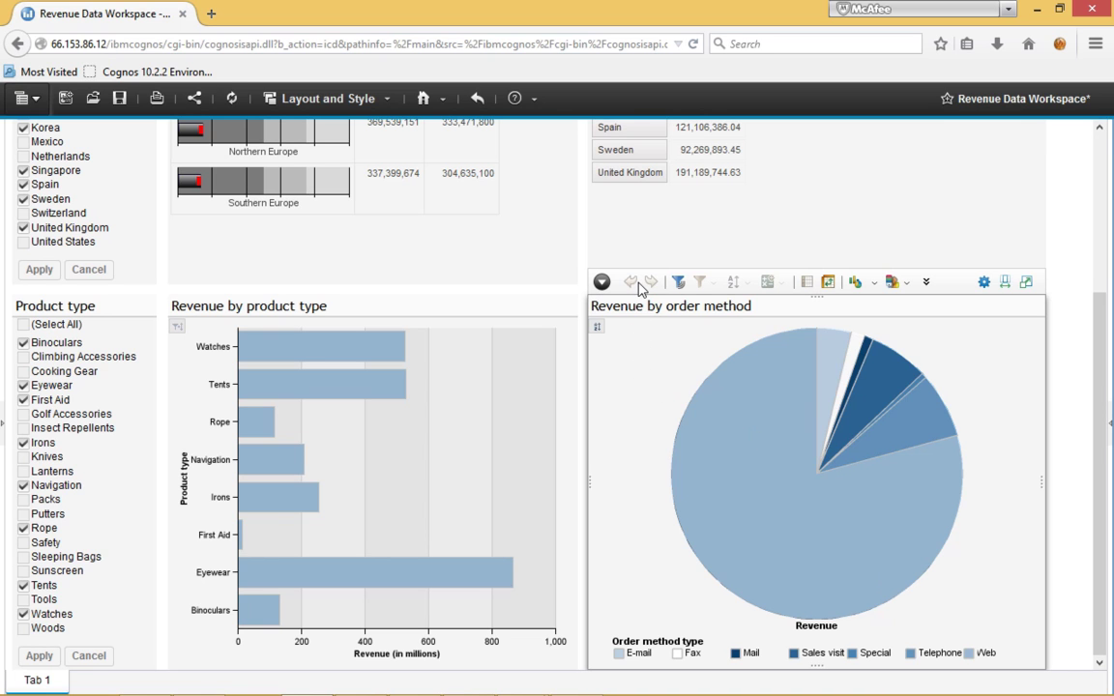
left_click(872, 284)
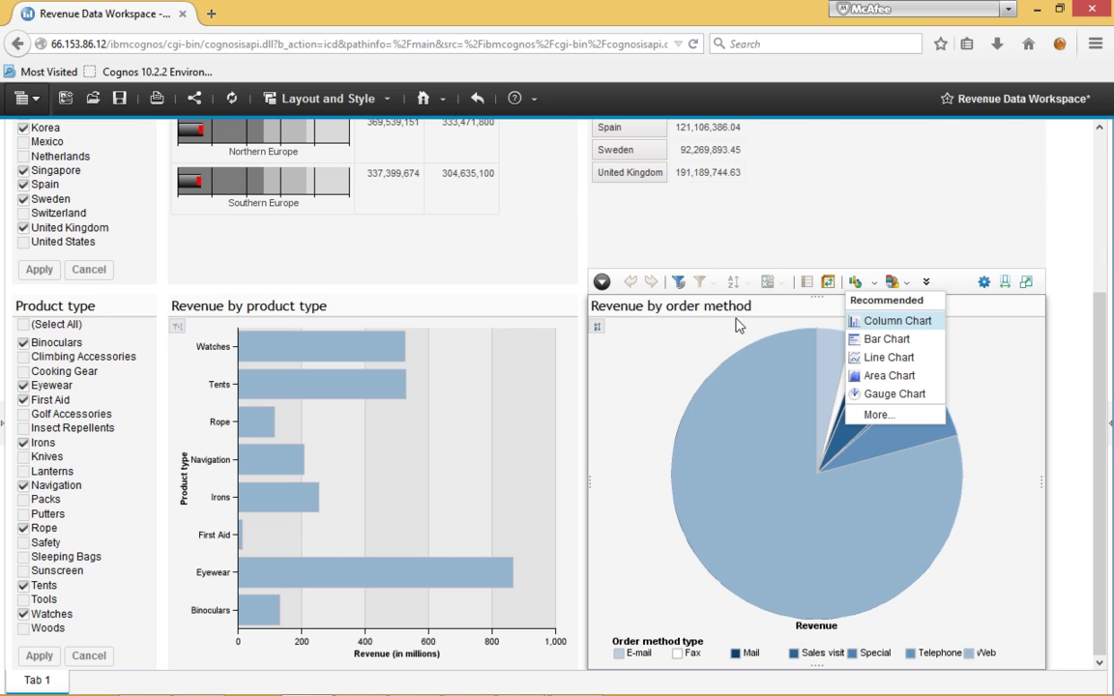
left_click(718, 338)
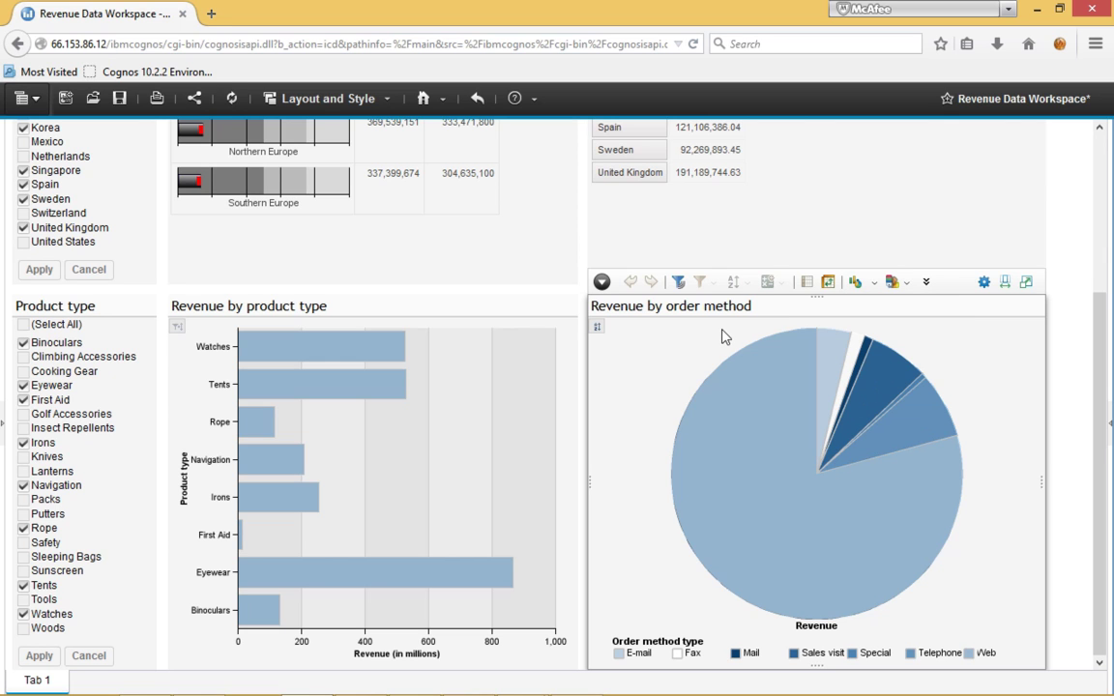
left_click(855, 284)
mouse_move(783, 422)
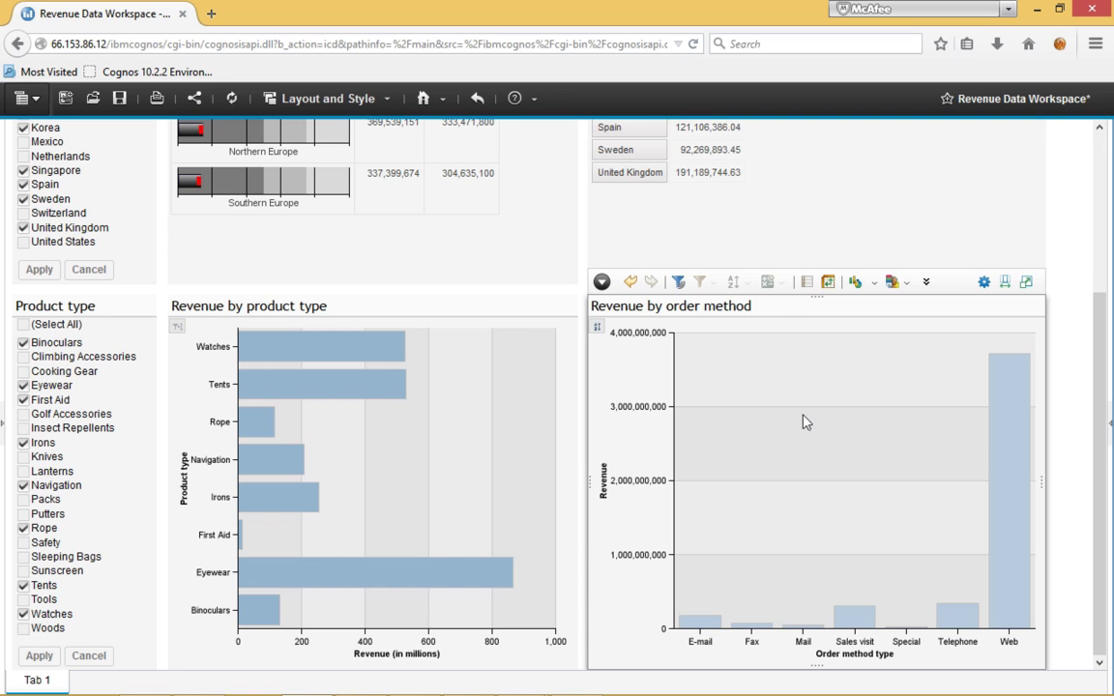
Step: Examine the commenting option of the Revenue by product type widget and look over the workspace's widgets
scroll(616, 430, "up", 4)
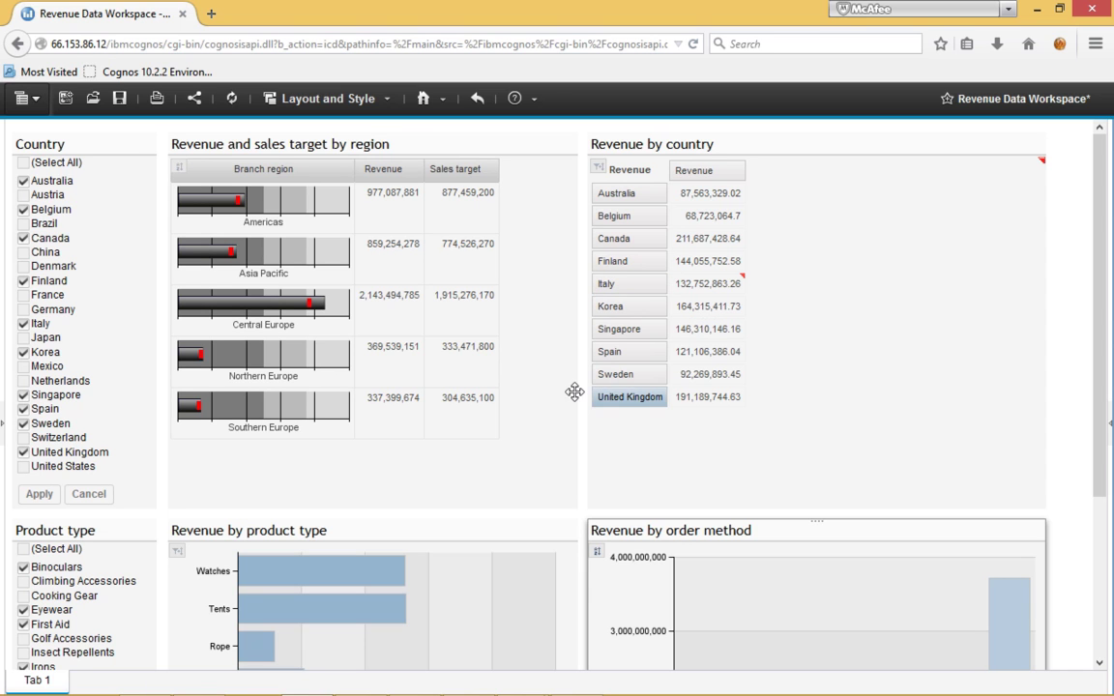
scroll(512, 426, "down", 3)
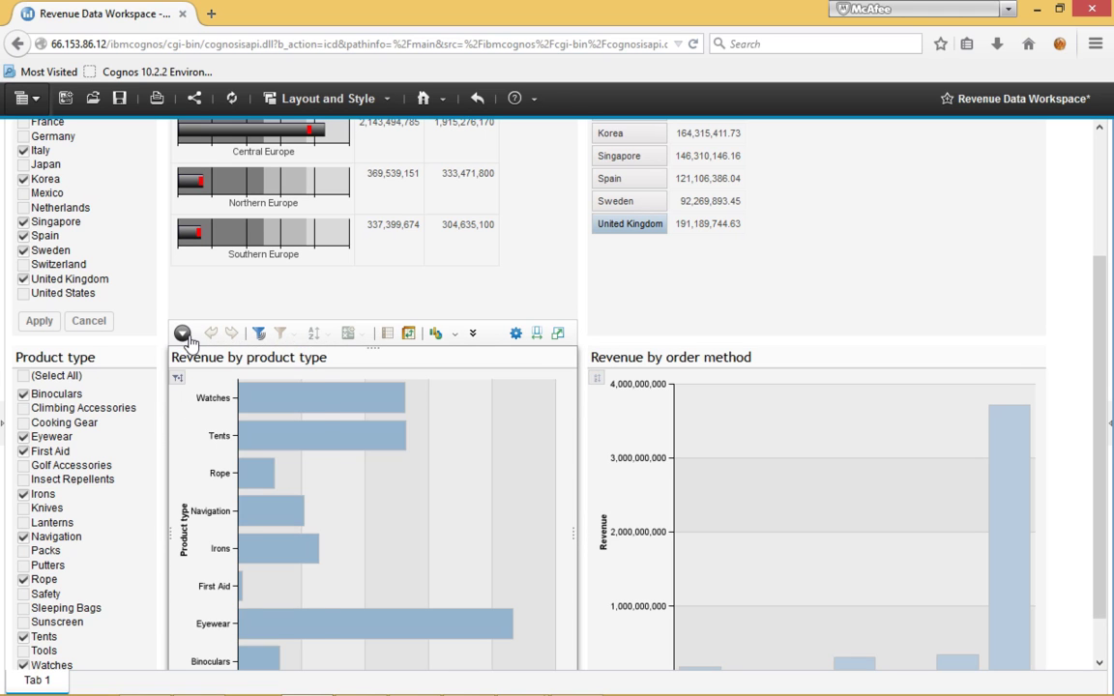
left_click(181, 334)
mouse_move(218, 410)
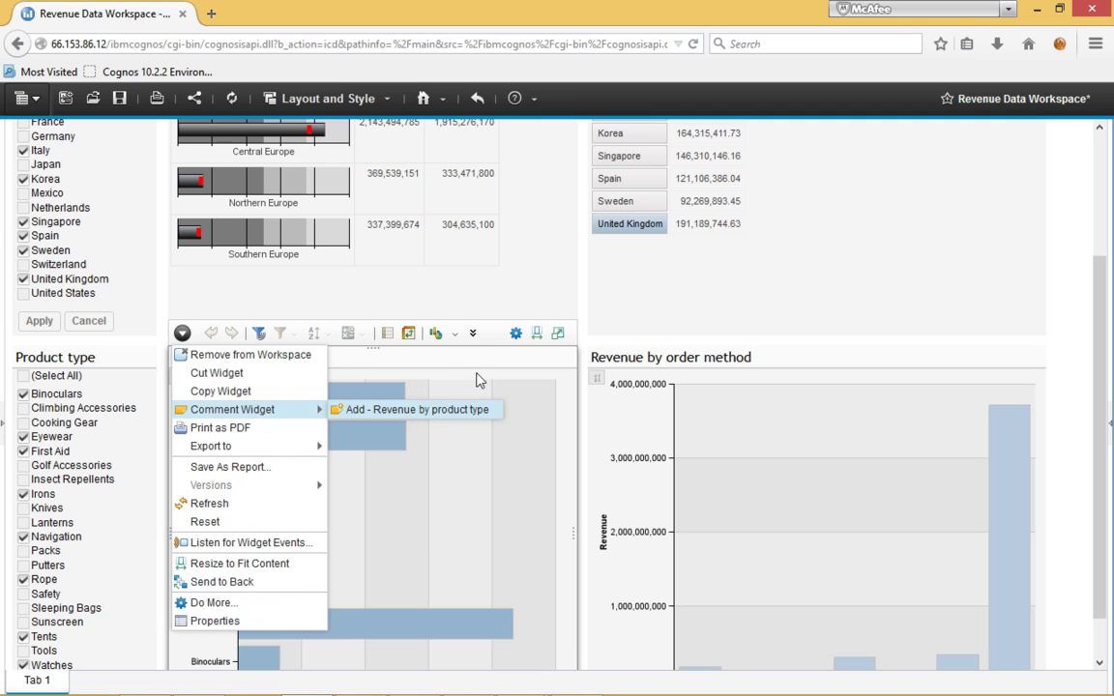
left_click(431, 341)
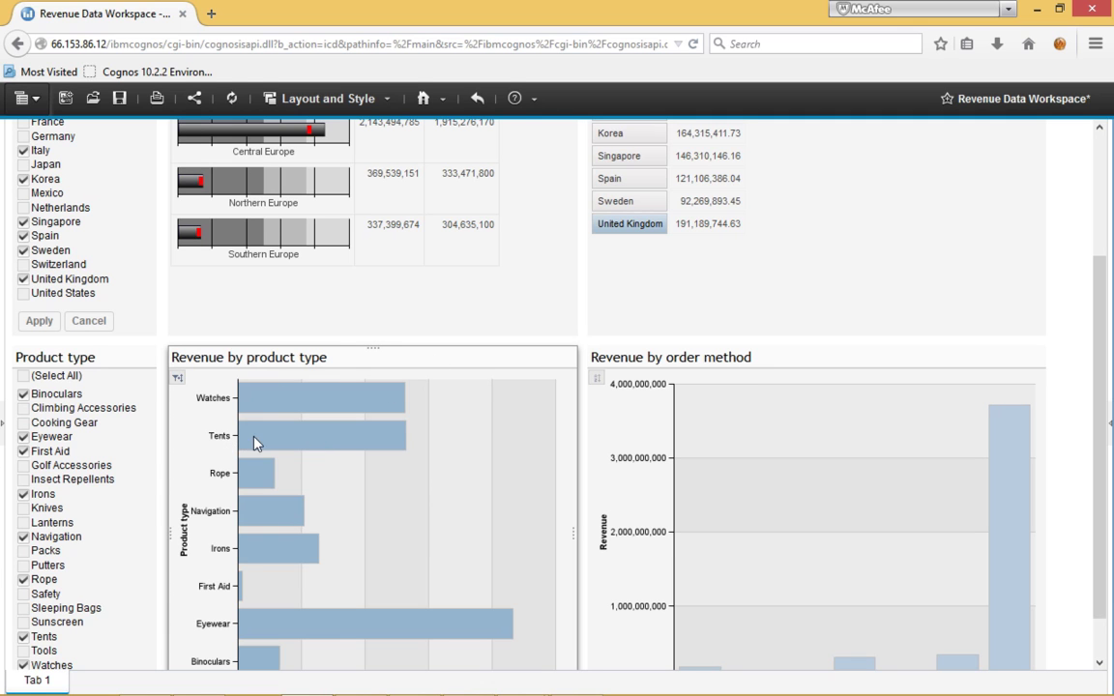
scroll(370, 443, "down", 1)
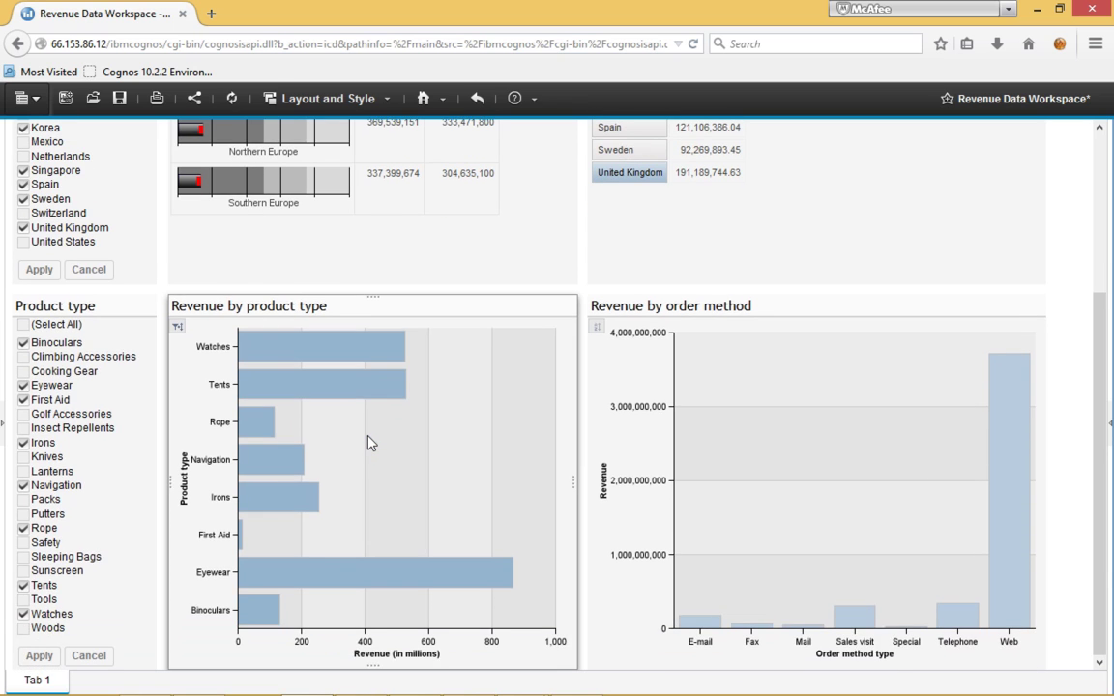
scroll(368, 443, "up", 2)
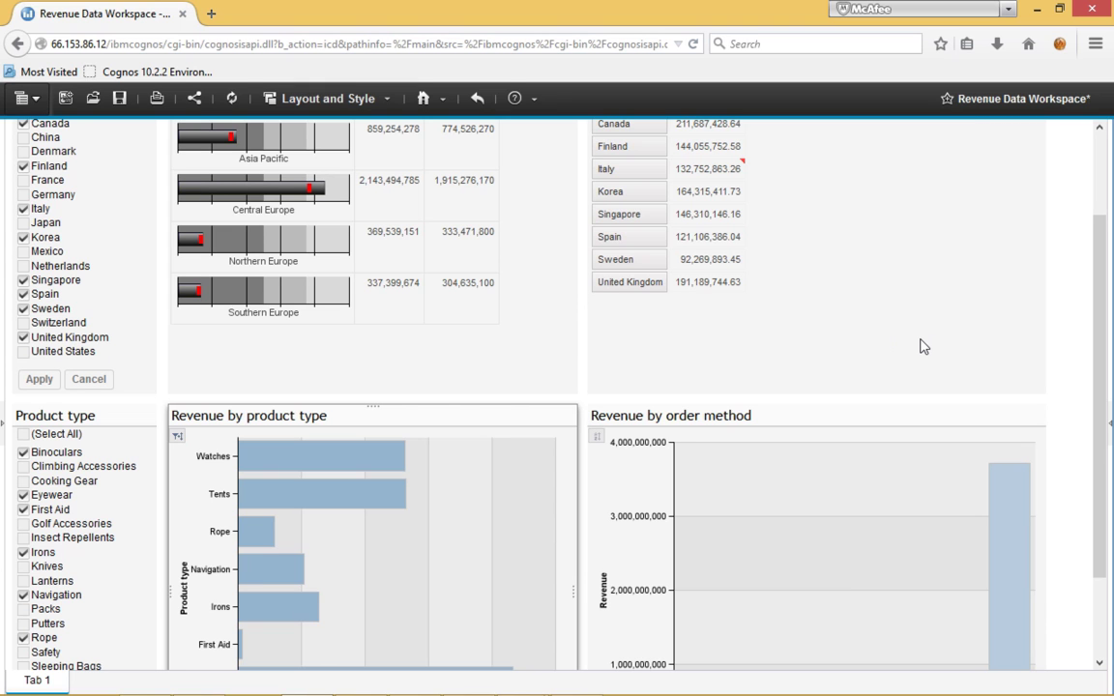
scroll(967, 241, "up", 2)
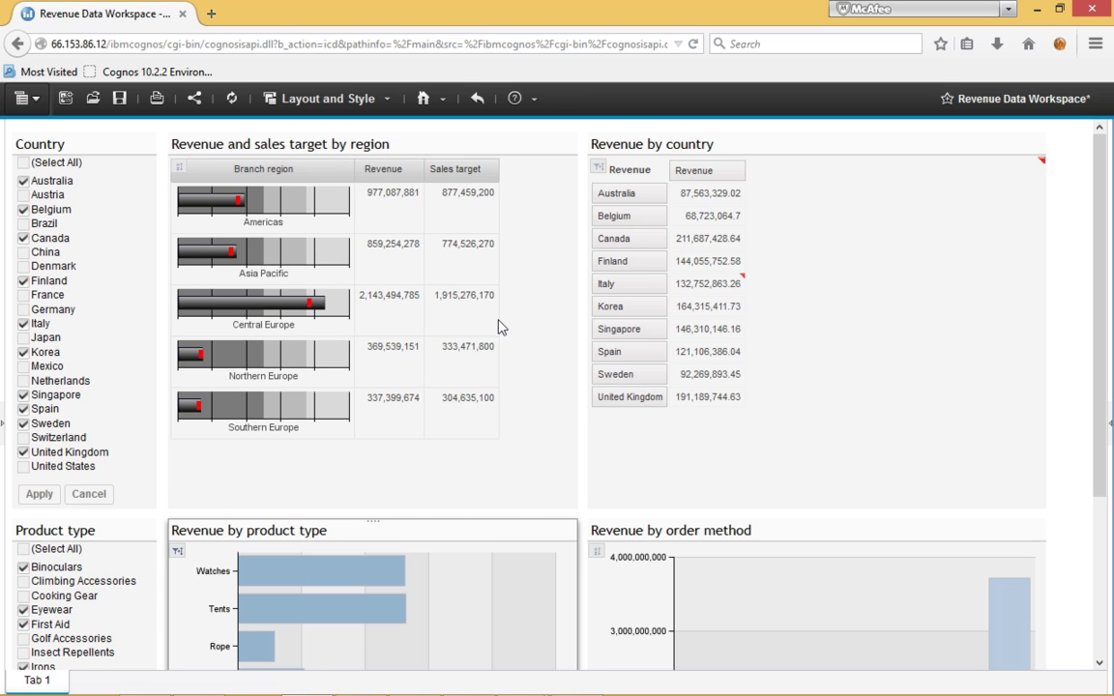
Step: Leave the workspace without saving, return to the welcome page and open the IBM Cognos content
left_click(423, 101)
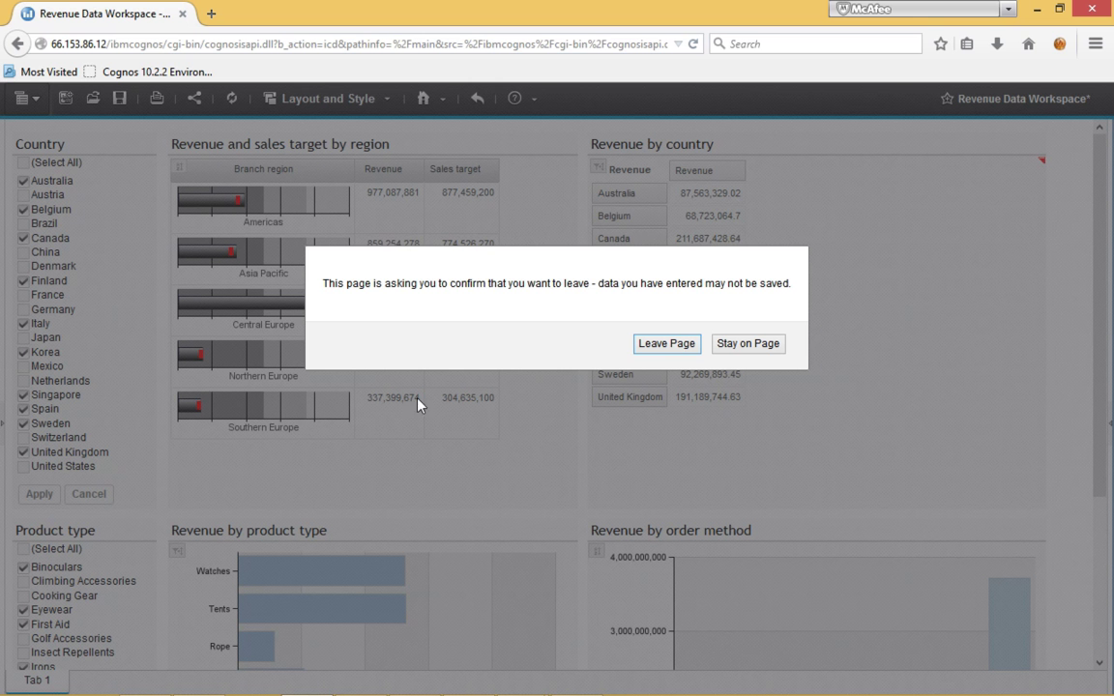
left_click(667, 344)
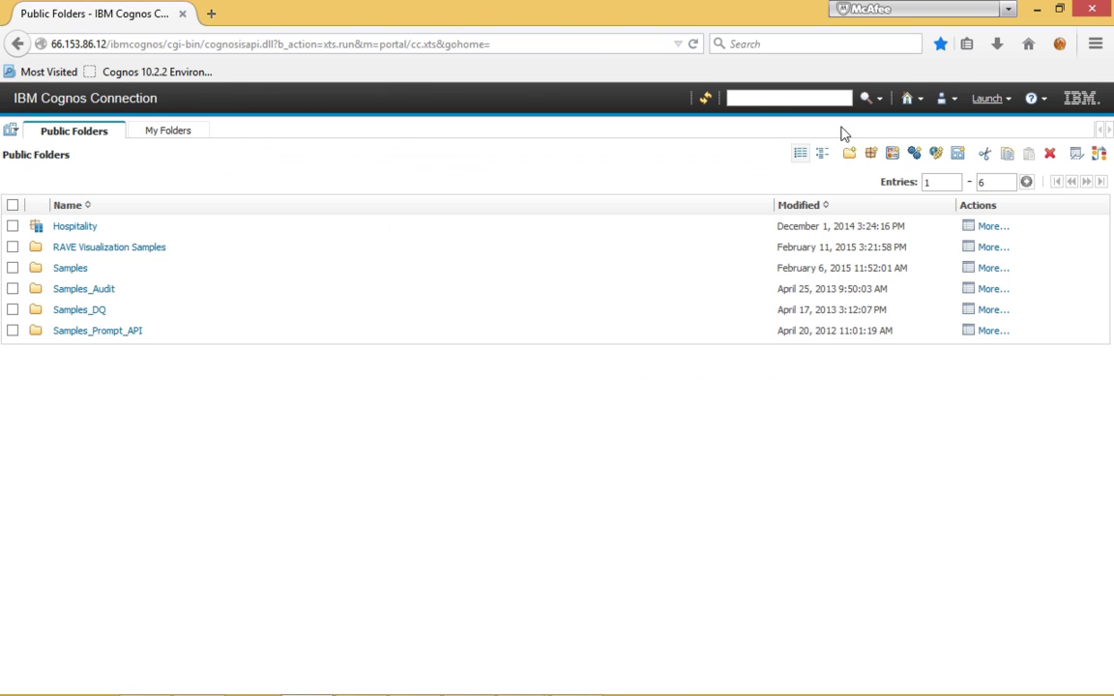
left_click(167, 76)
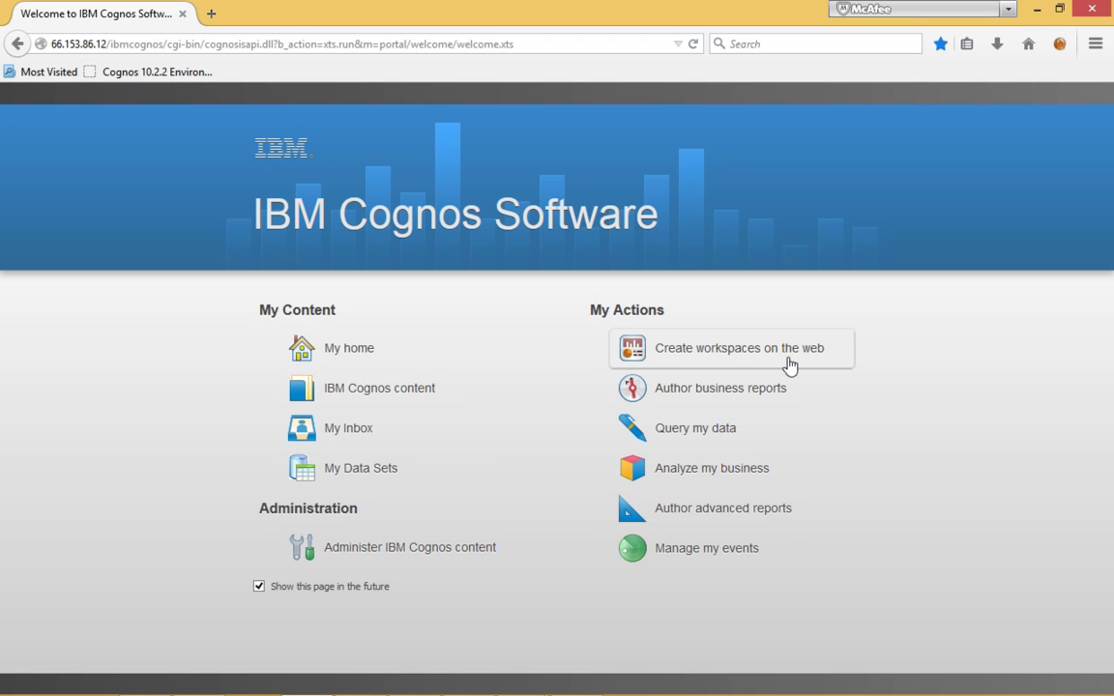
left_click(357, 387)
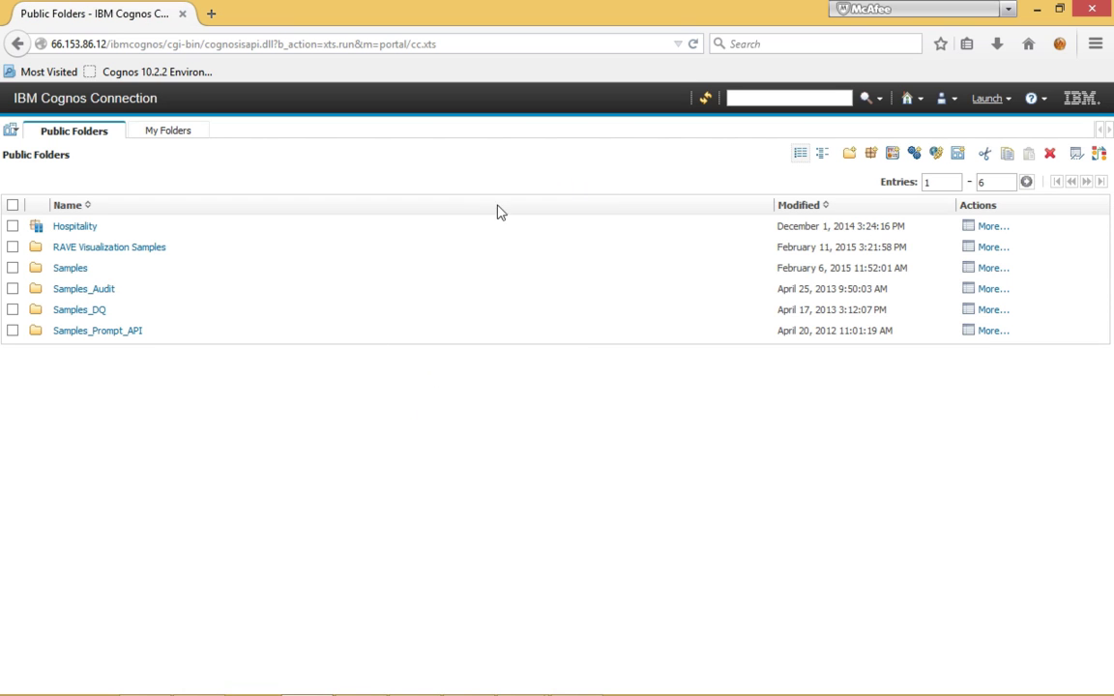
Step: Launch Cognos Workspace and create a new blank workspace
left_click(986, 100)
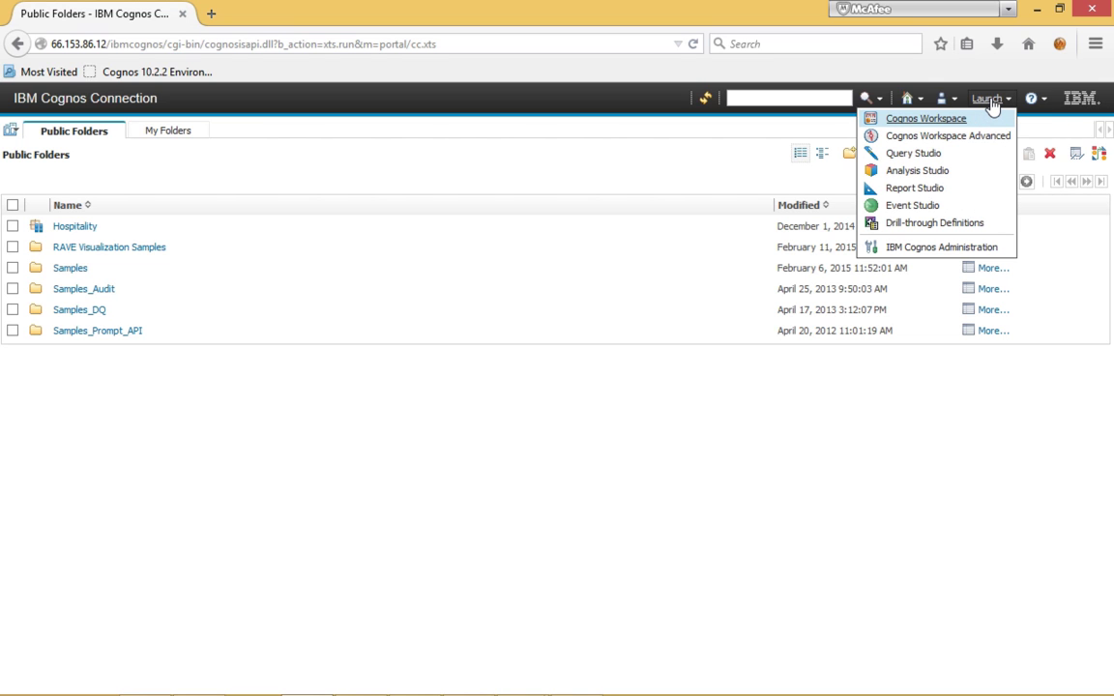
left_click(870, 118)
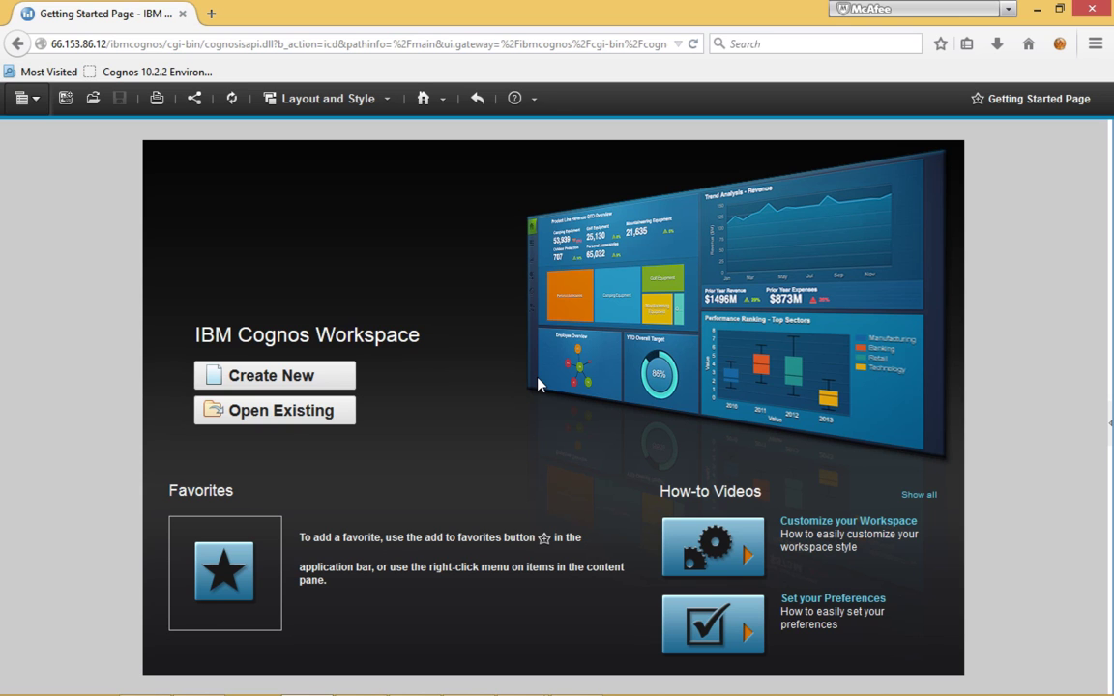
left_click(293, 384)
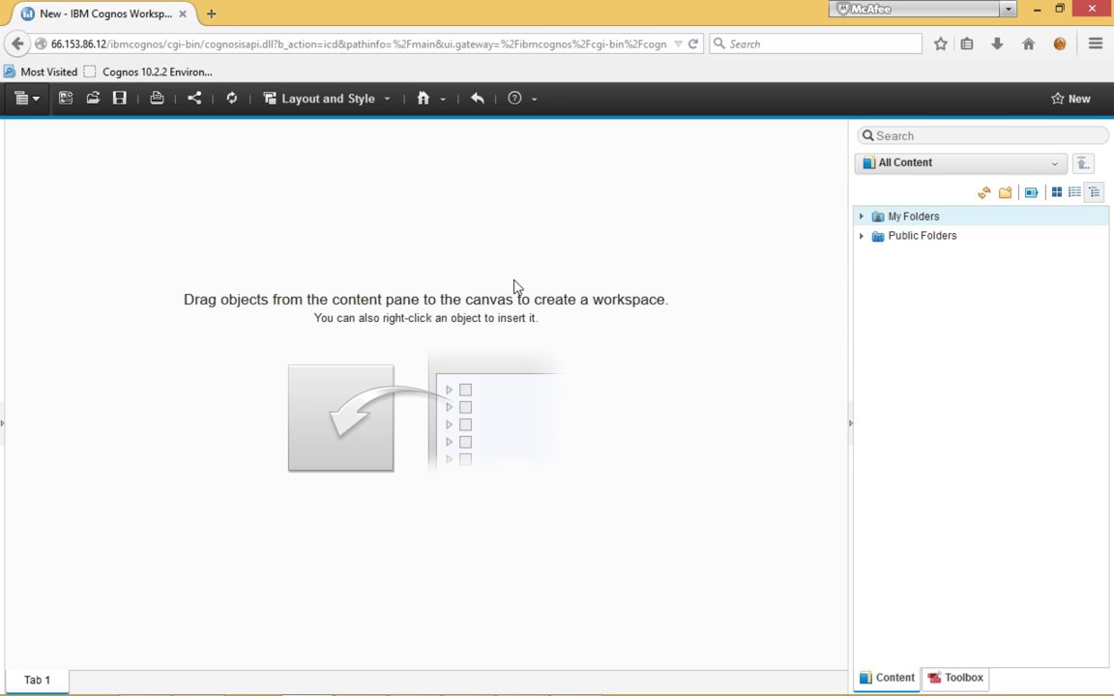
Step: Insert an Image widget in the upper-left corner of the new workspace's canvas
left_click(957, 676)
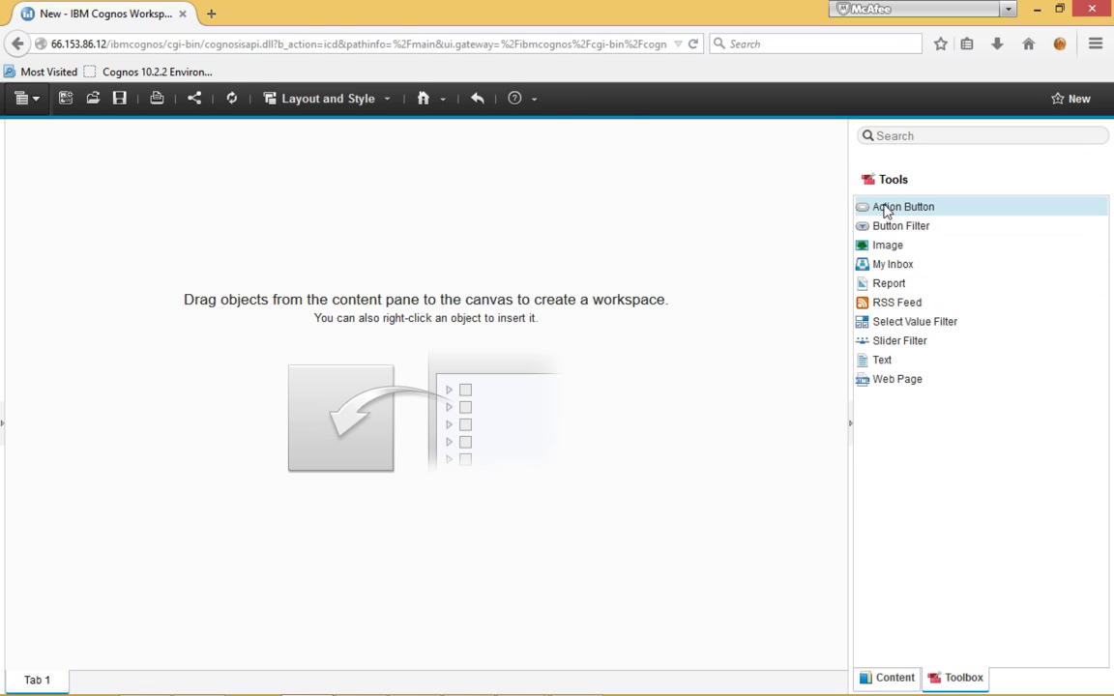
left_click(887, 247)
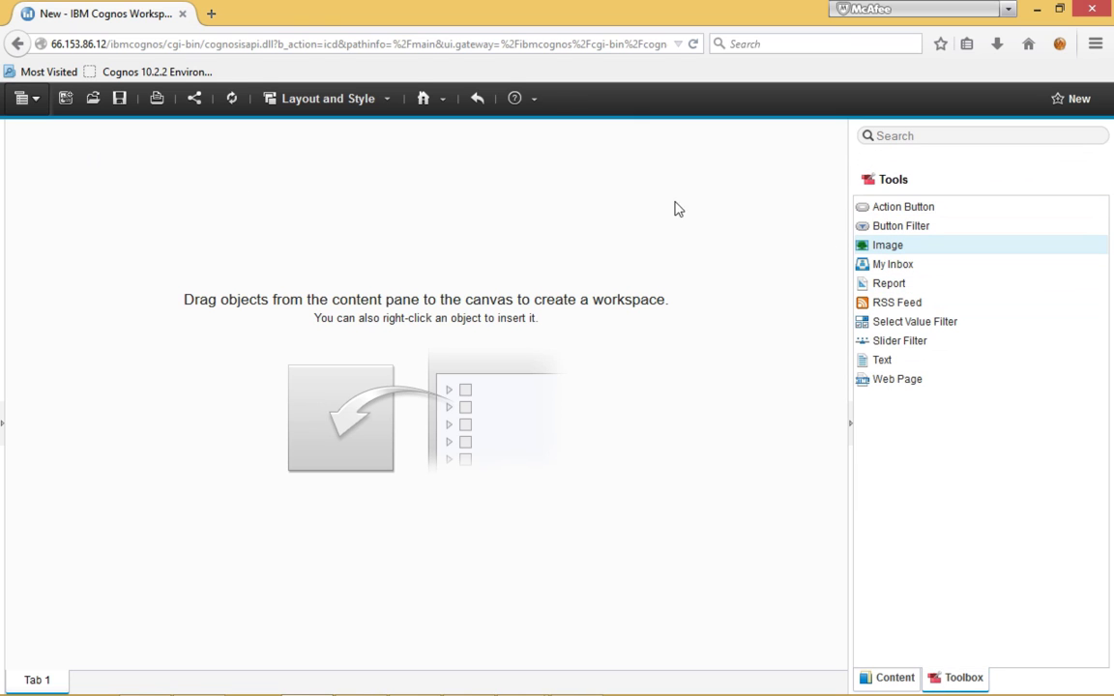
left_click_drag(887, 244, 15, 131)
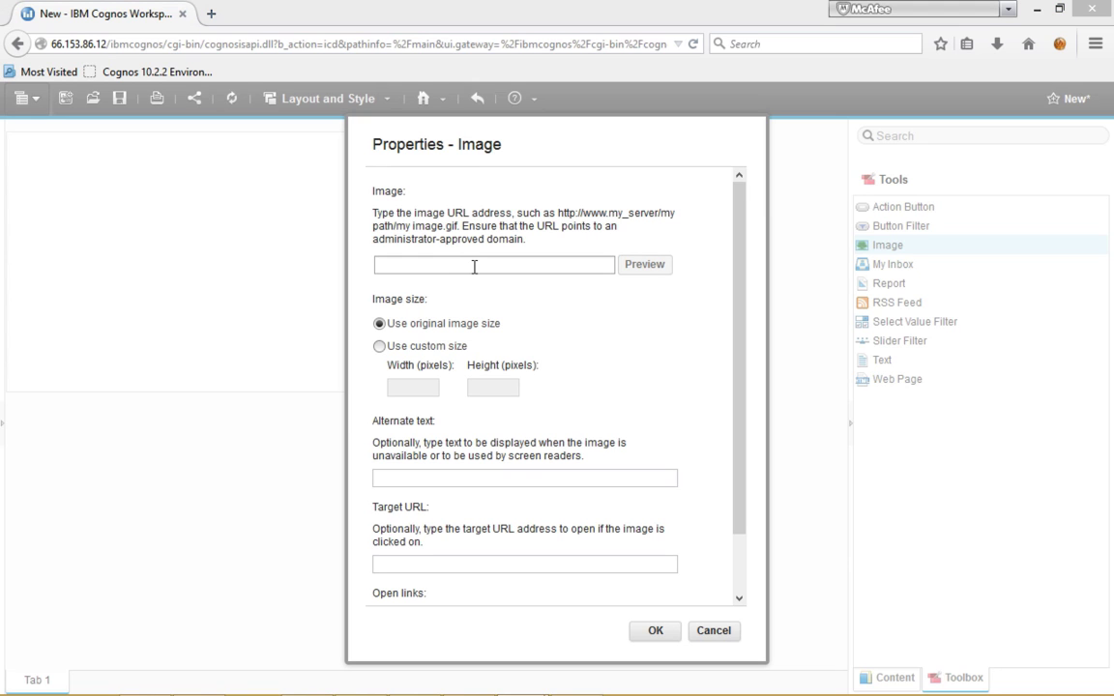
Step: Set the image URL to ../samples/images/logo_large.png and preview the logo
type("../samples/images/logo_large.png")
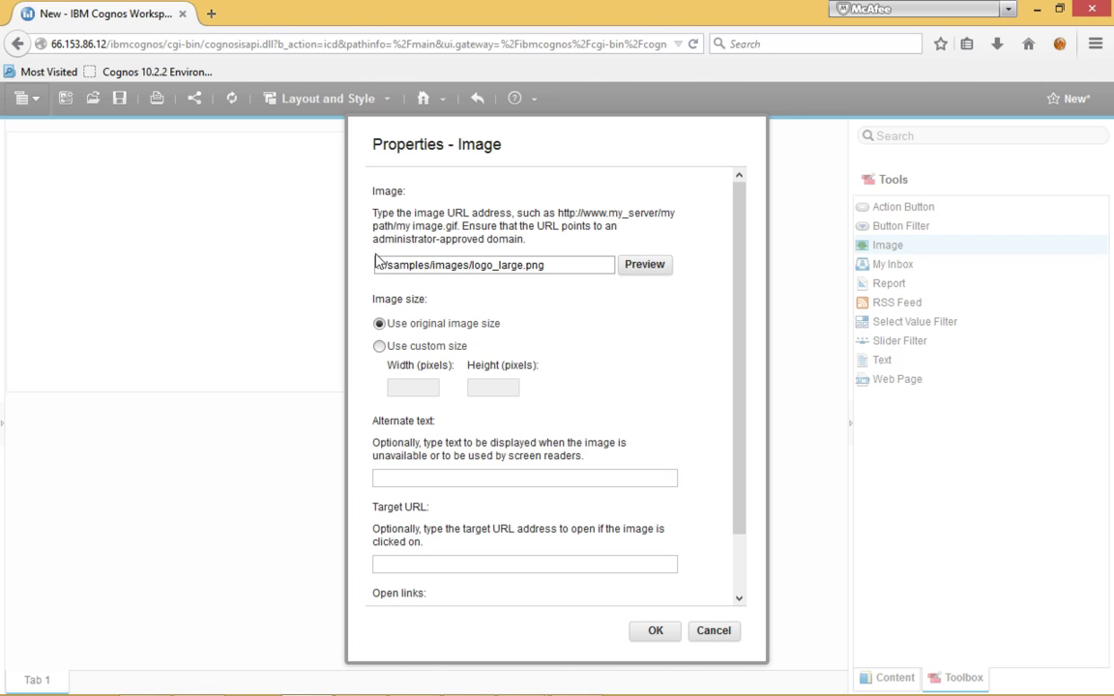
left_click(642, 265)
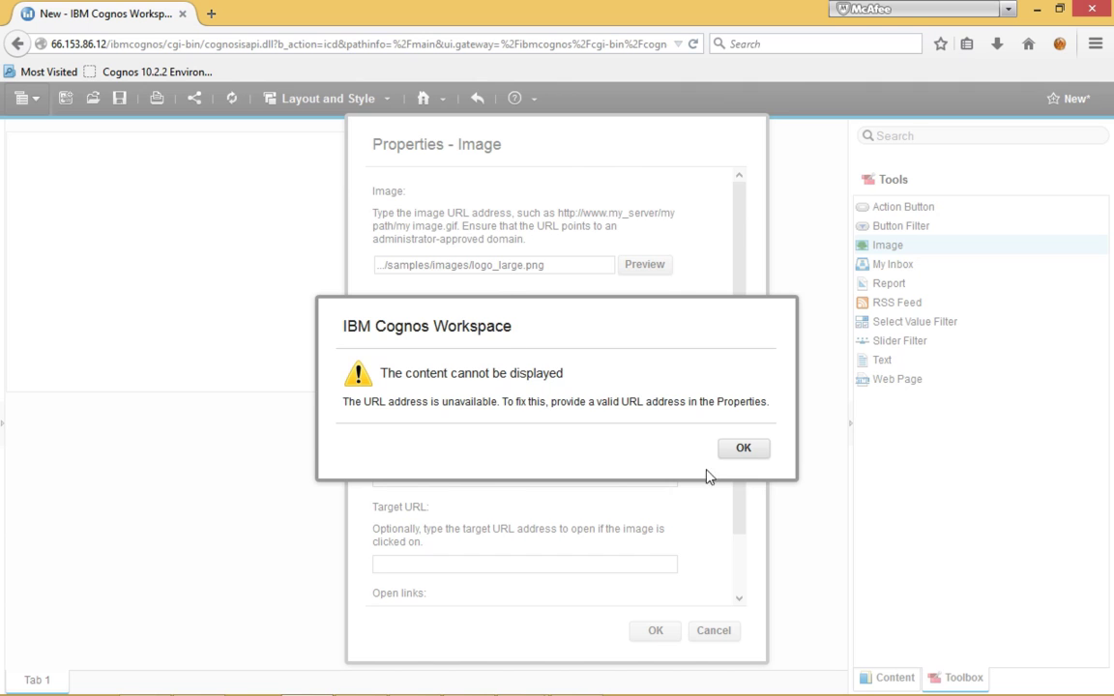
left_click(747, 449)
left_click(380, 265)
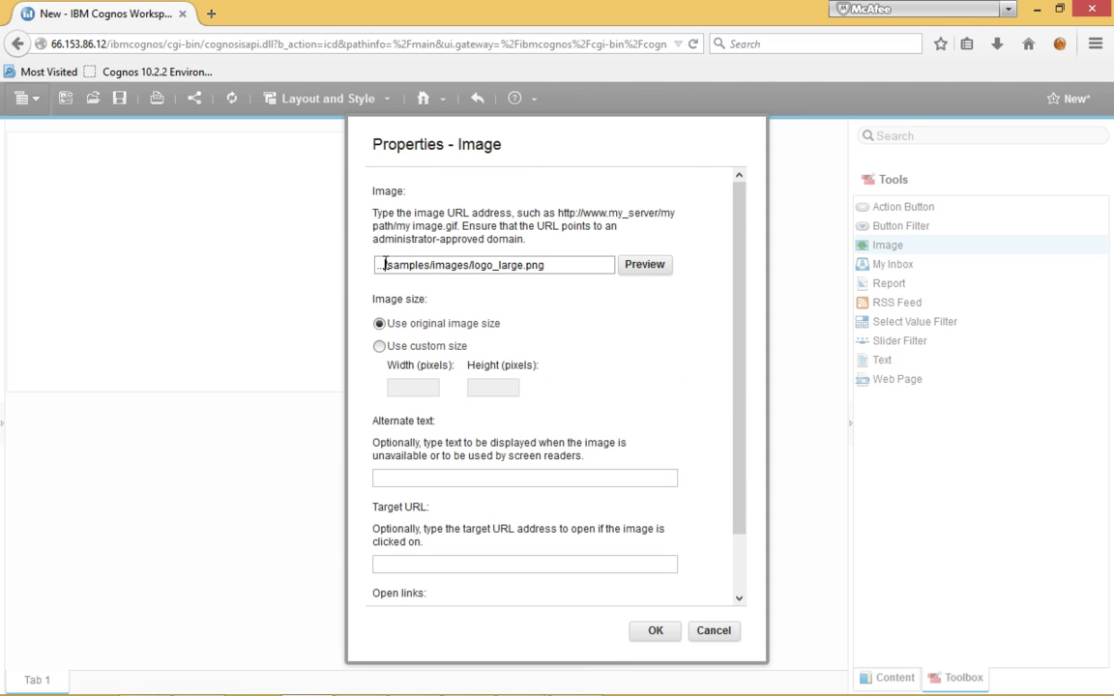
left_click(631, 266)
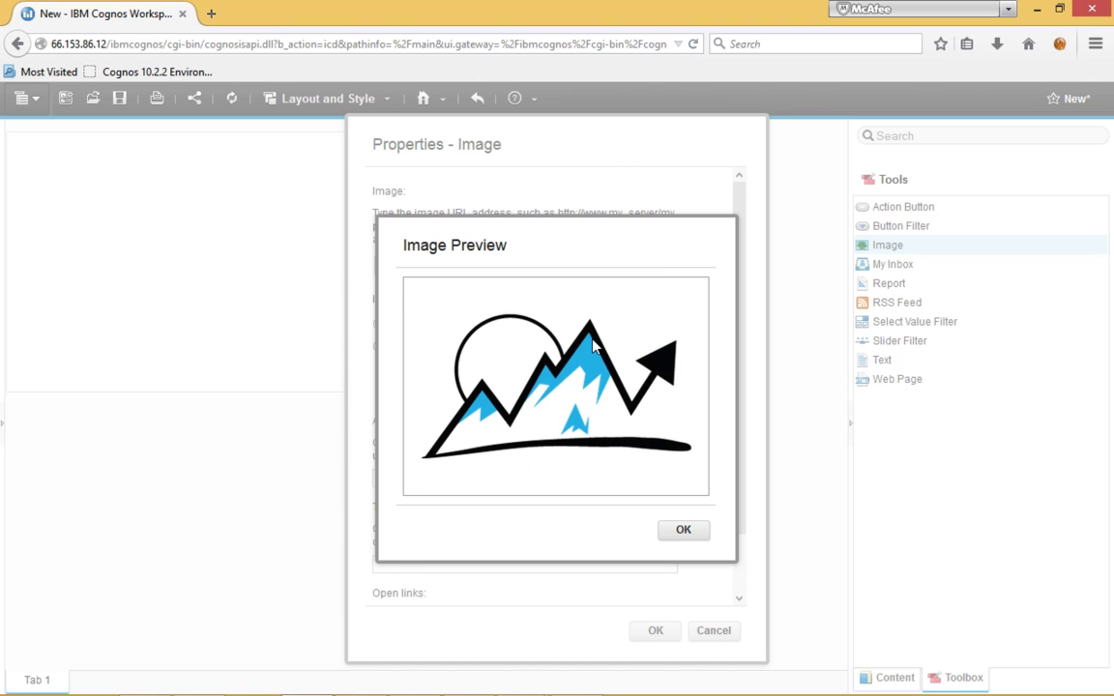
left_click(696, 531)
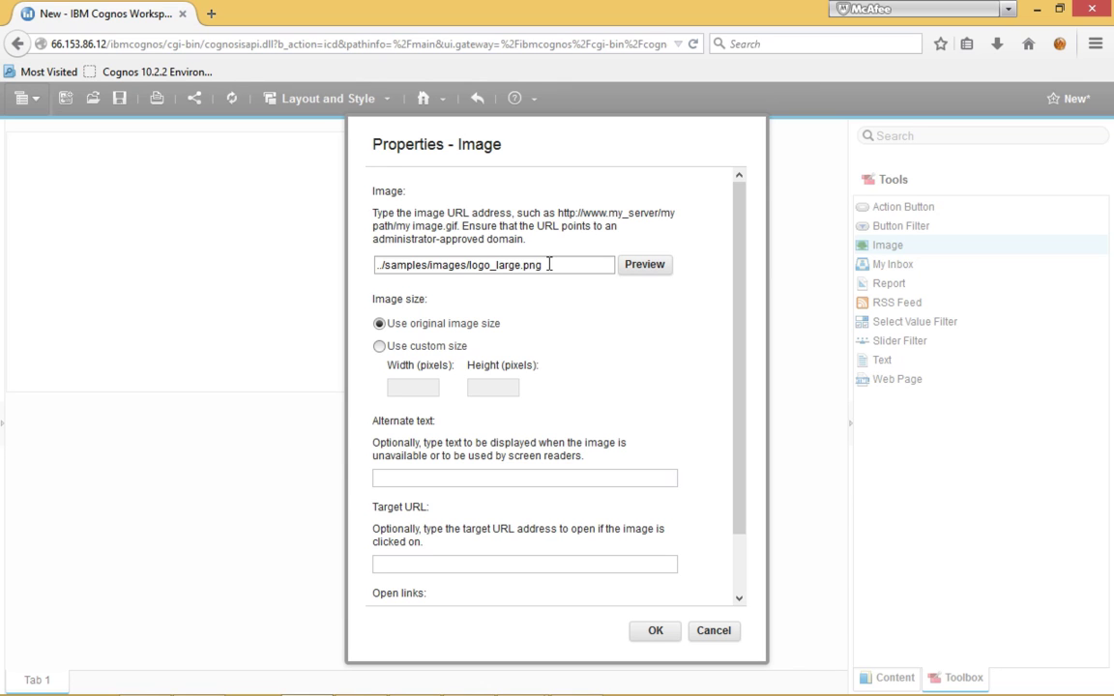
left_click(648, 478)
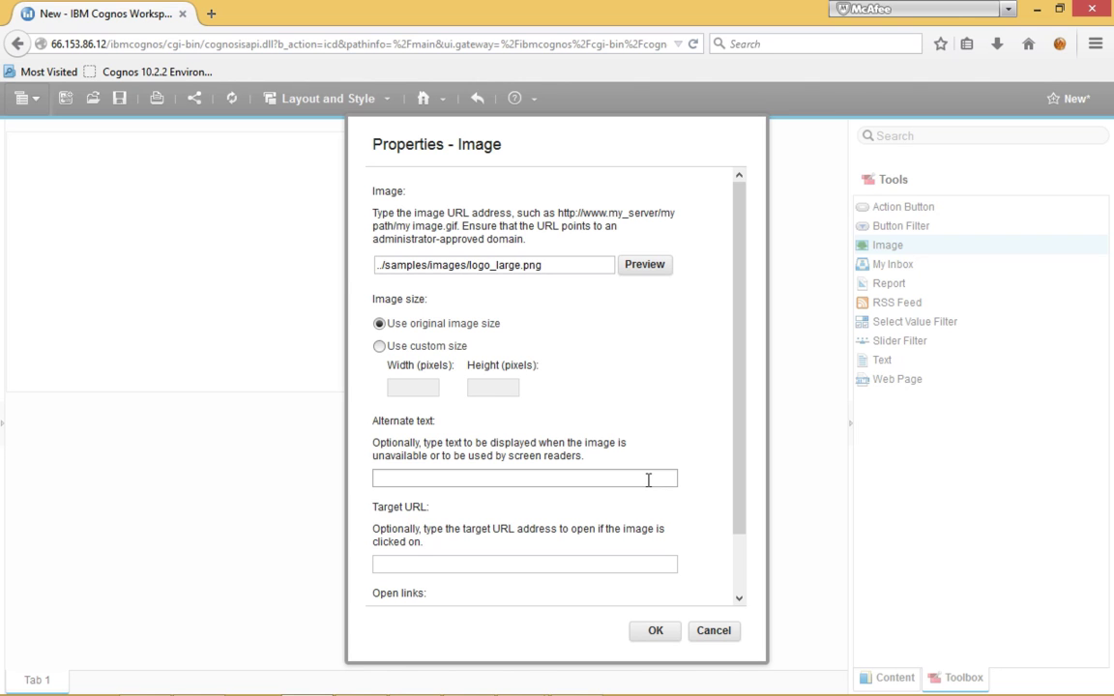
scroll(532, 522, "down", 1)
left_click(518, 501)
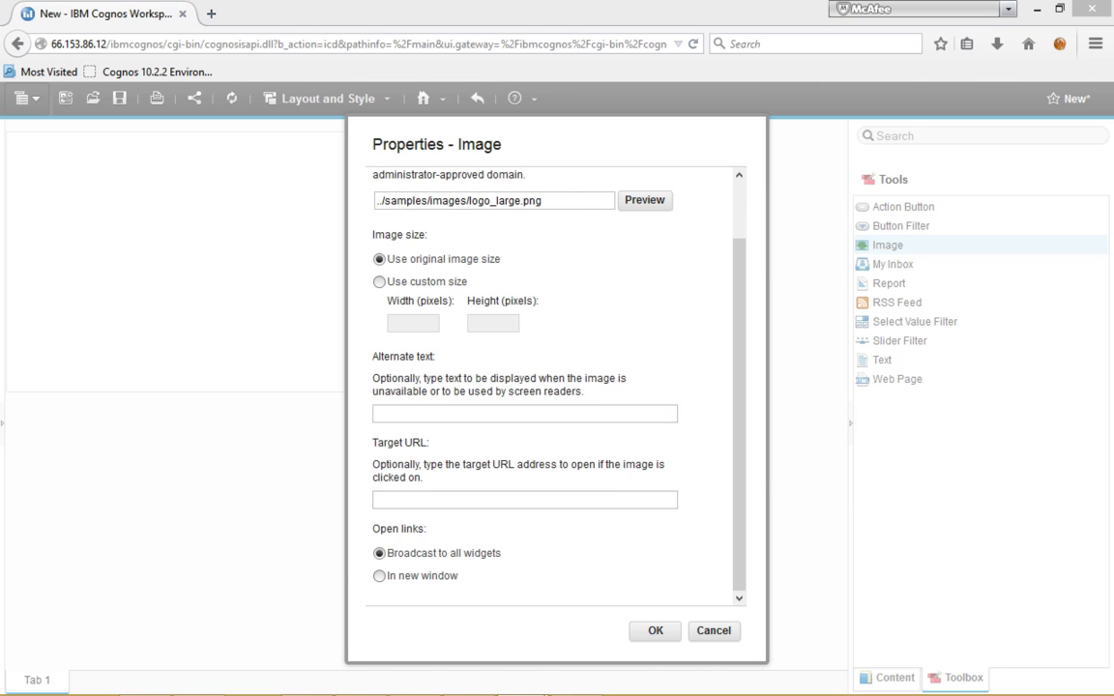
left_click(435, 497)
type("http://www.lpa.com")
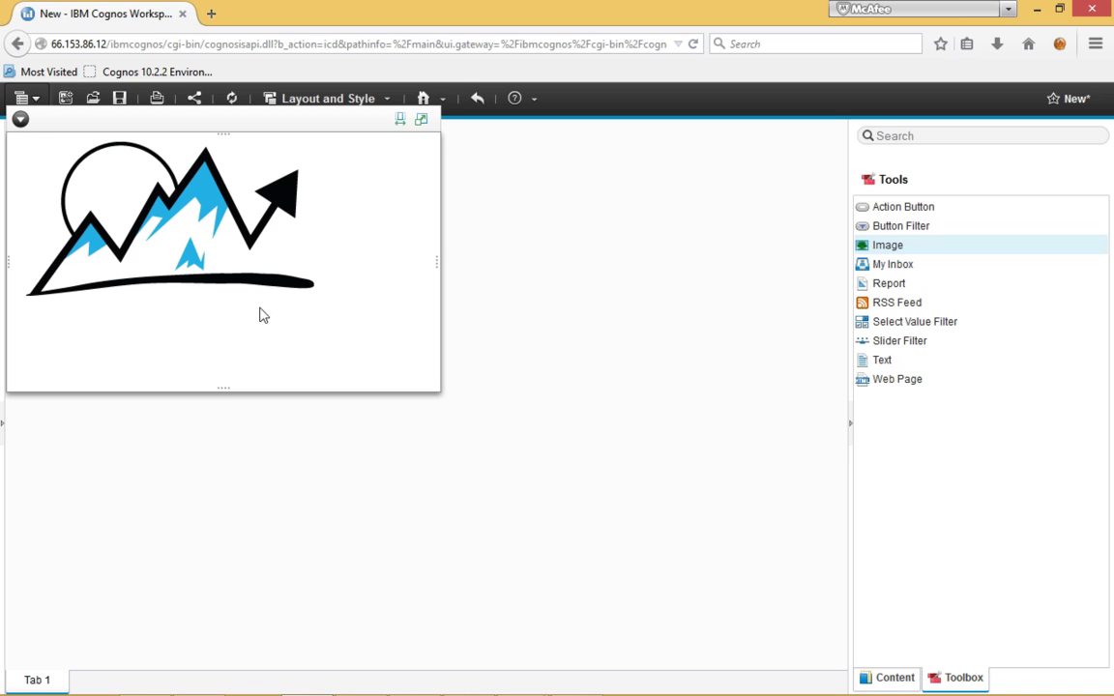
Step: Give the logo image a custom size of 200 pixels wide by 100 pixels high and apply the properties
left_click(20, 118)
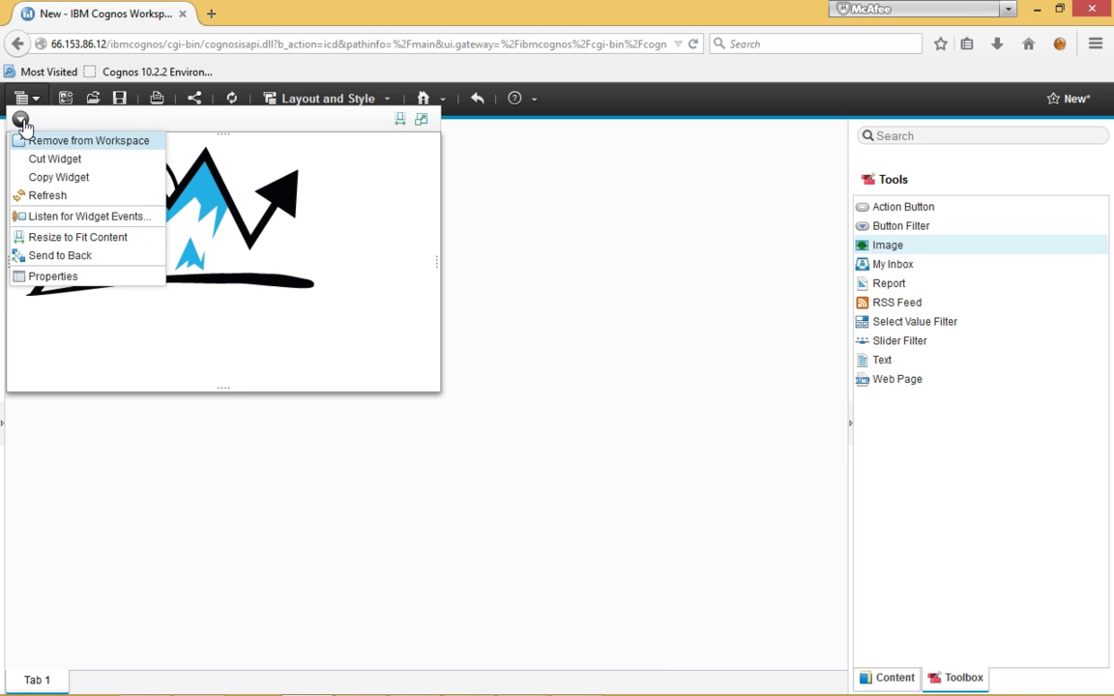
left_click(60, 276)
left_click(471, 198)
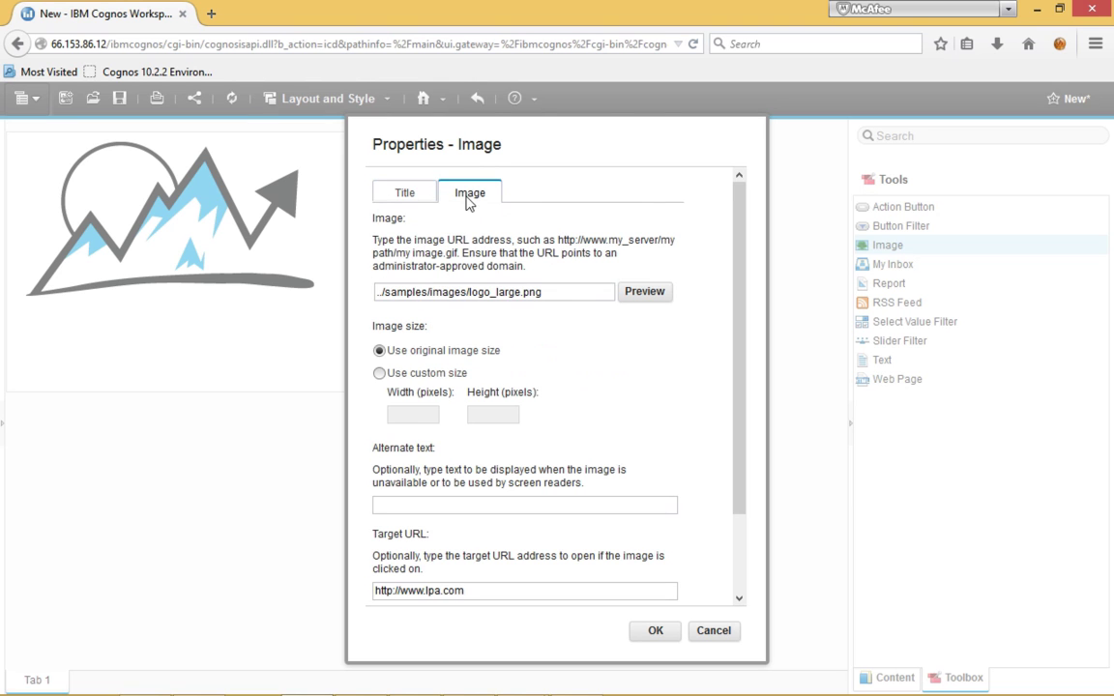
left_click(411, 373)
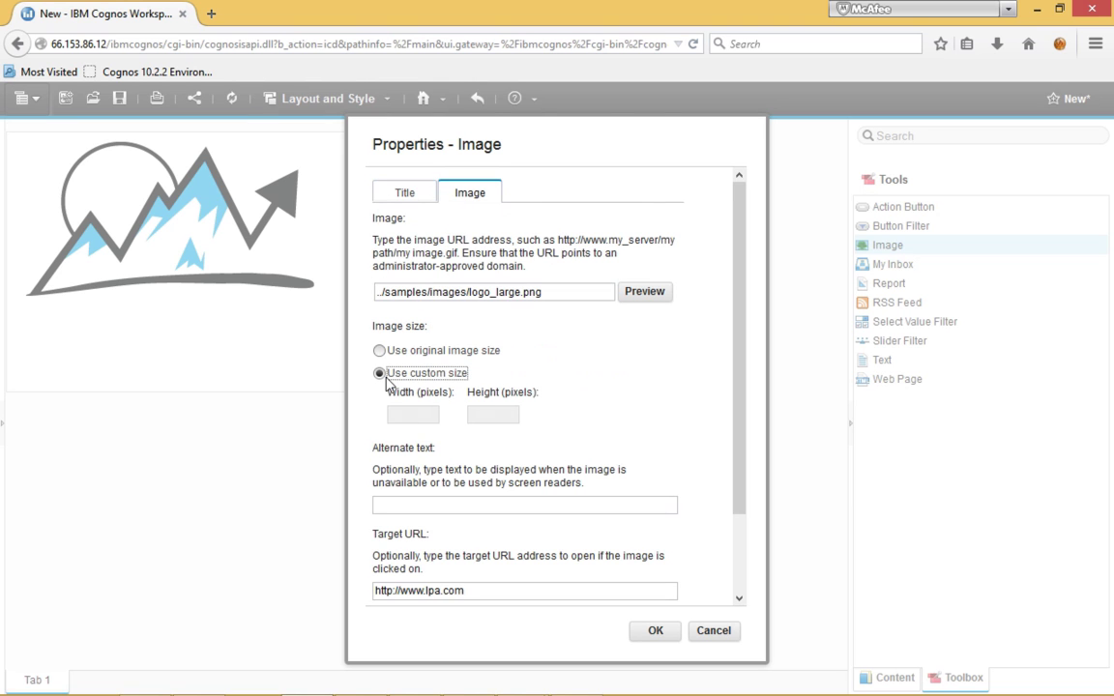
left_click(415, 418)
type("200")
key("Tab")
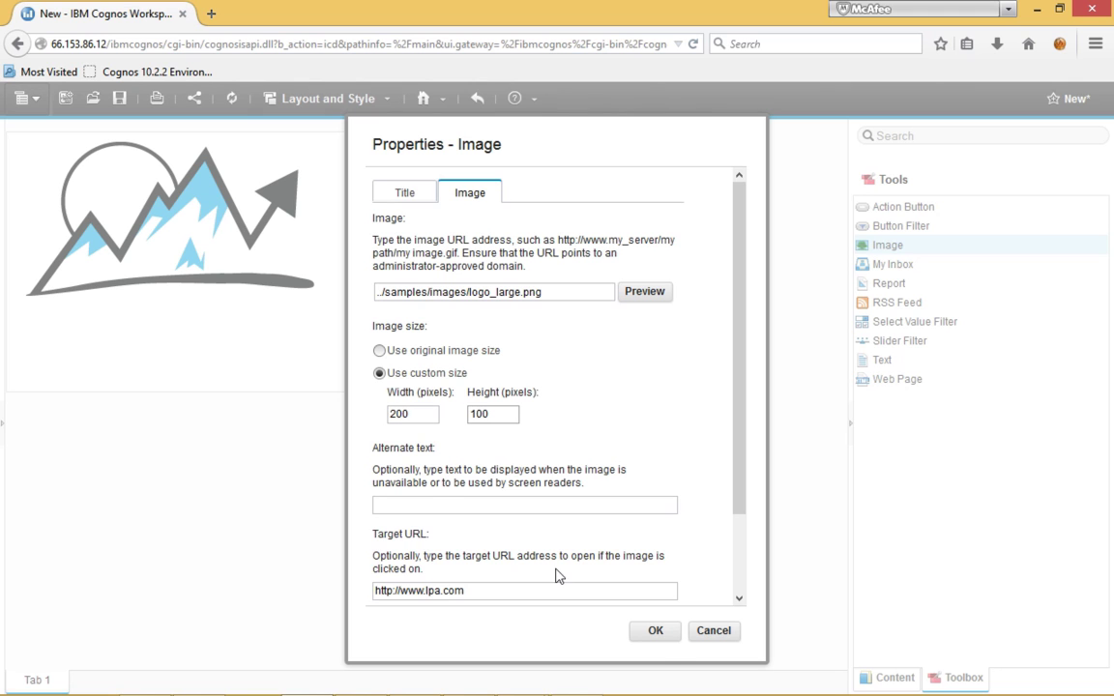
left_click(655, 633)
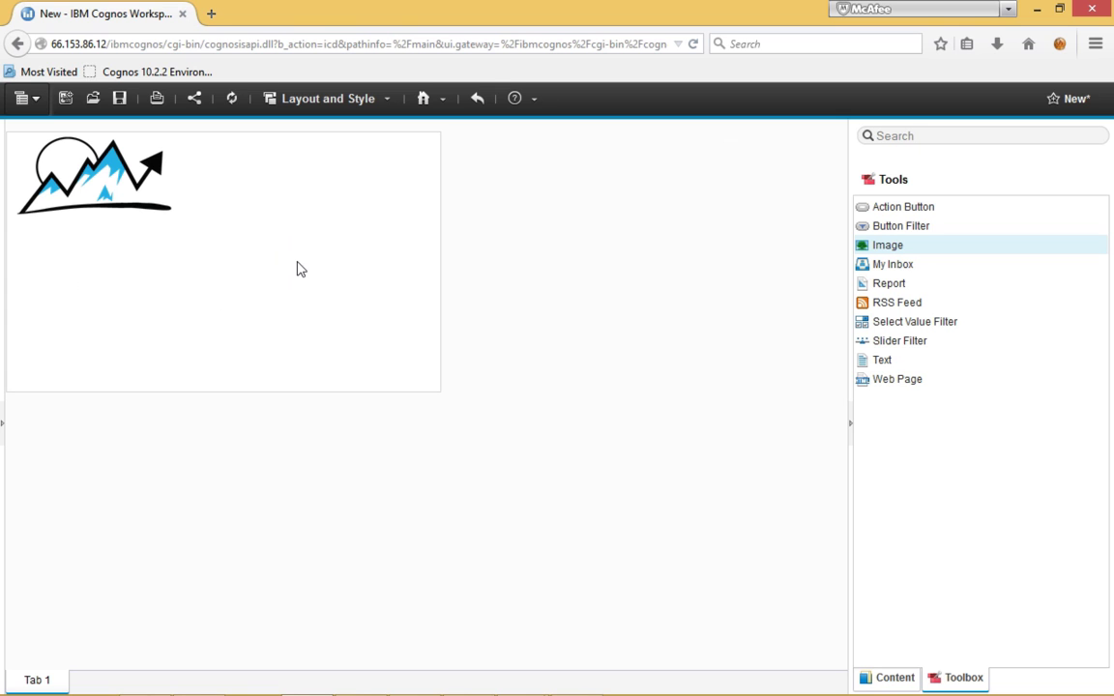
Step: Narrow the logo's Image widget and resize it to fit its content
left_click(292, 237)
left_click_drag(440, 261, 333, 235)
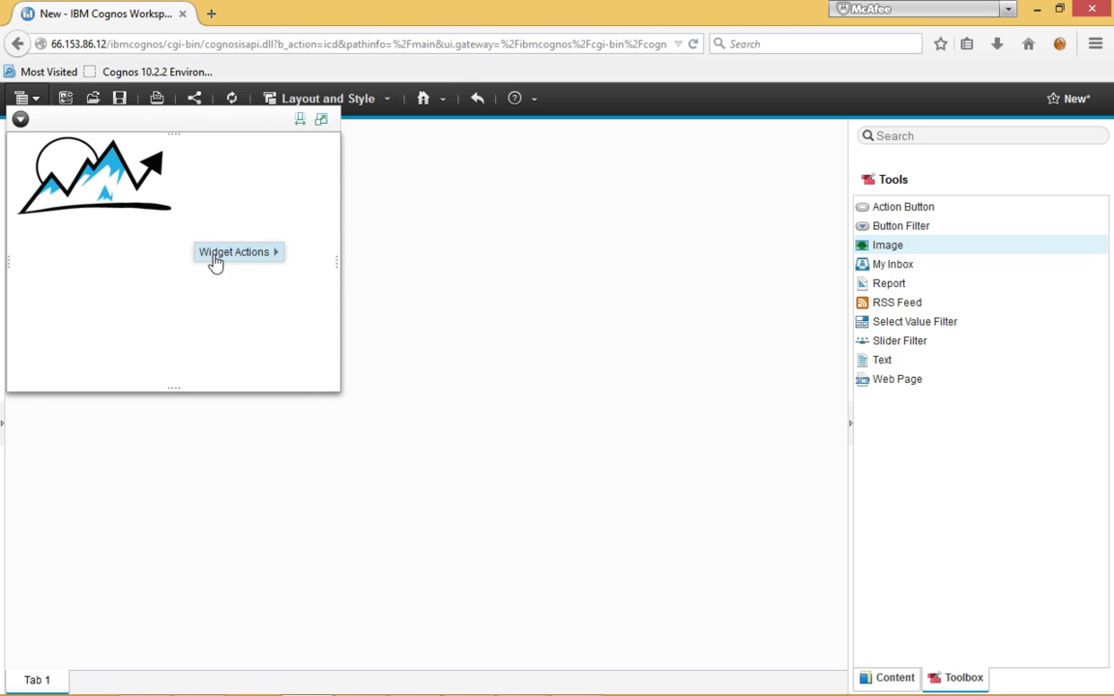
left_click(222, 259)
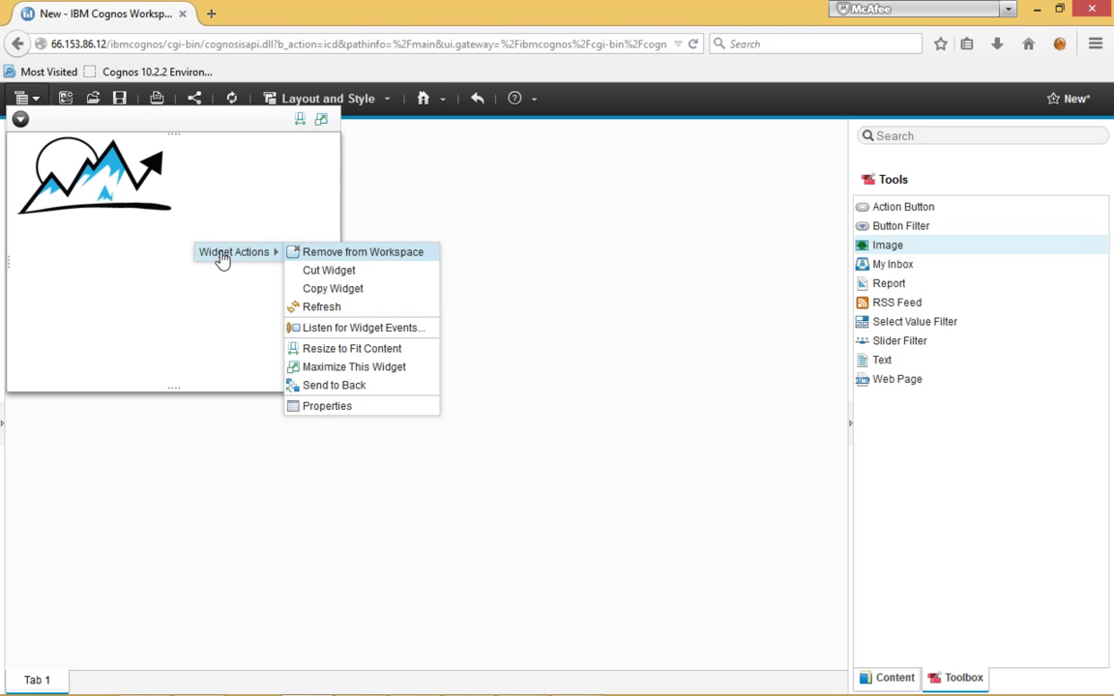
left_click(352, 349)
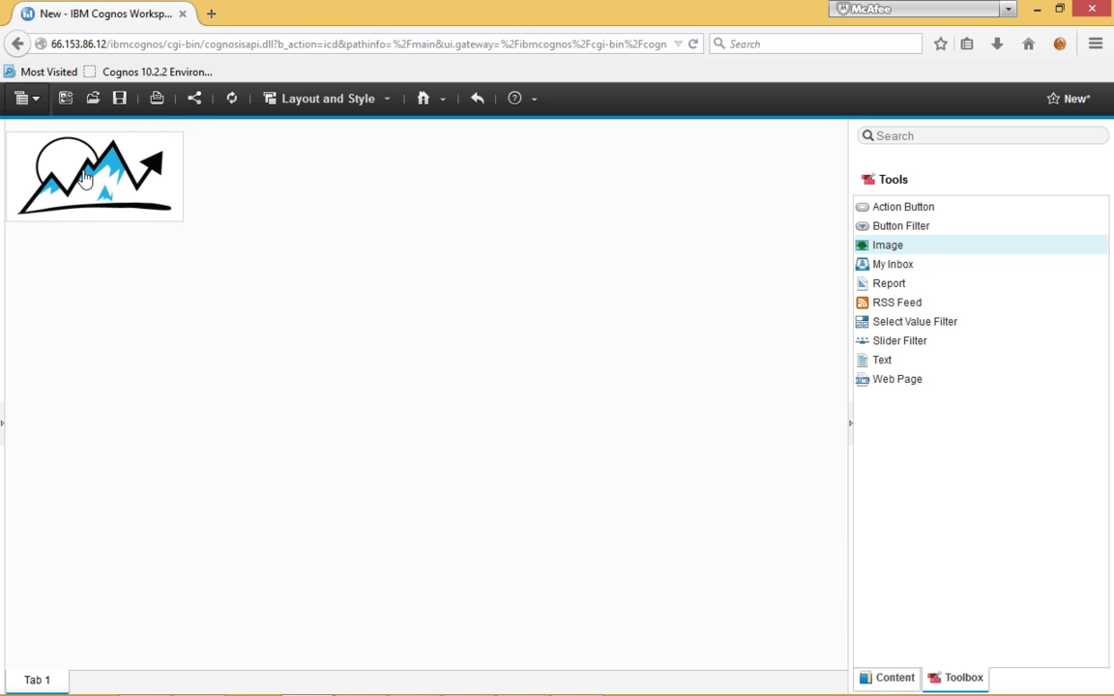
Step: Review the logo widget's image properties, including the target URL and how its links open, leaving them unmodified
mouse_move(85, 179)
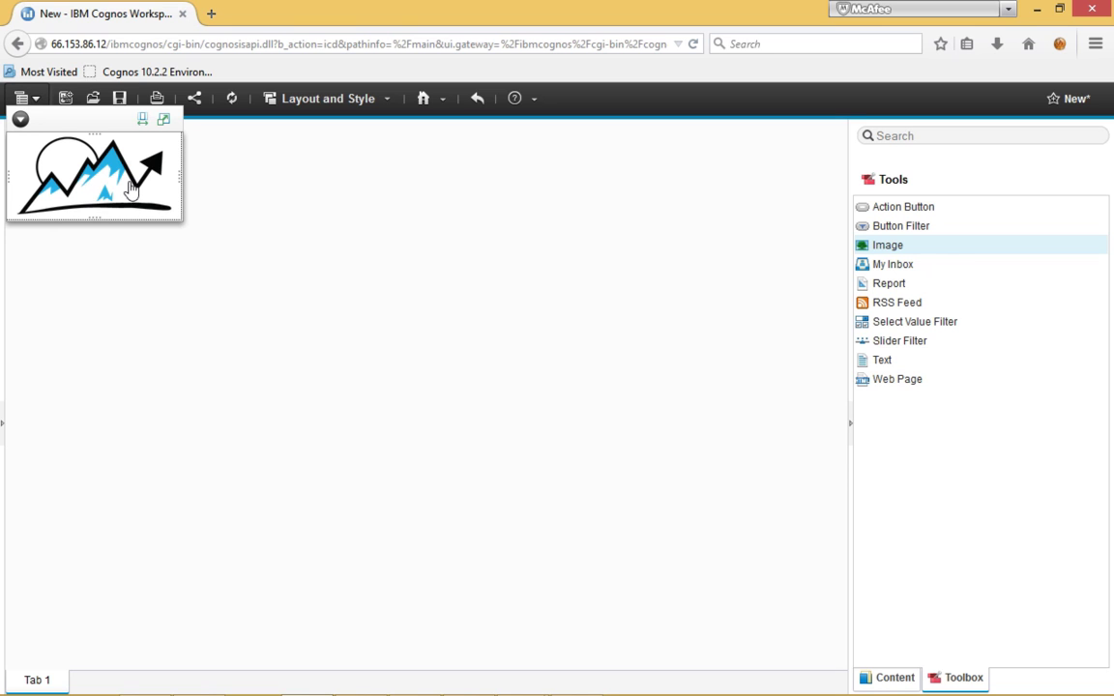
left_click(20, 118)
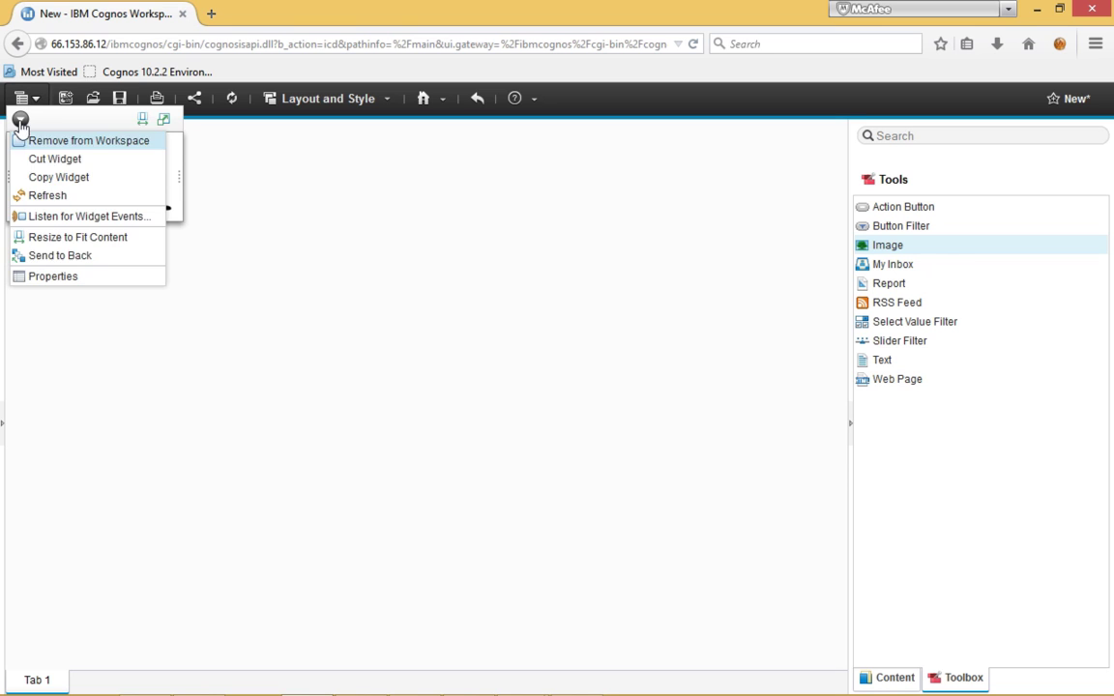
left_click(53, 277)
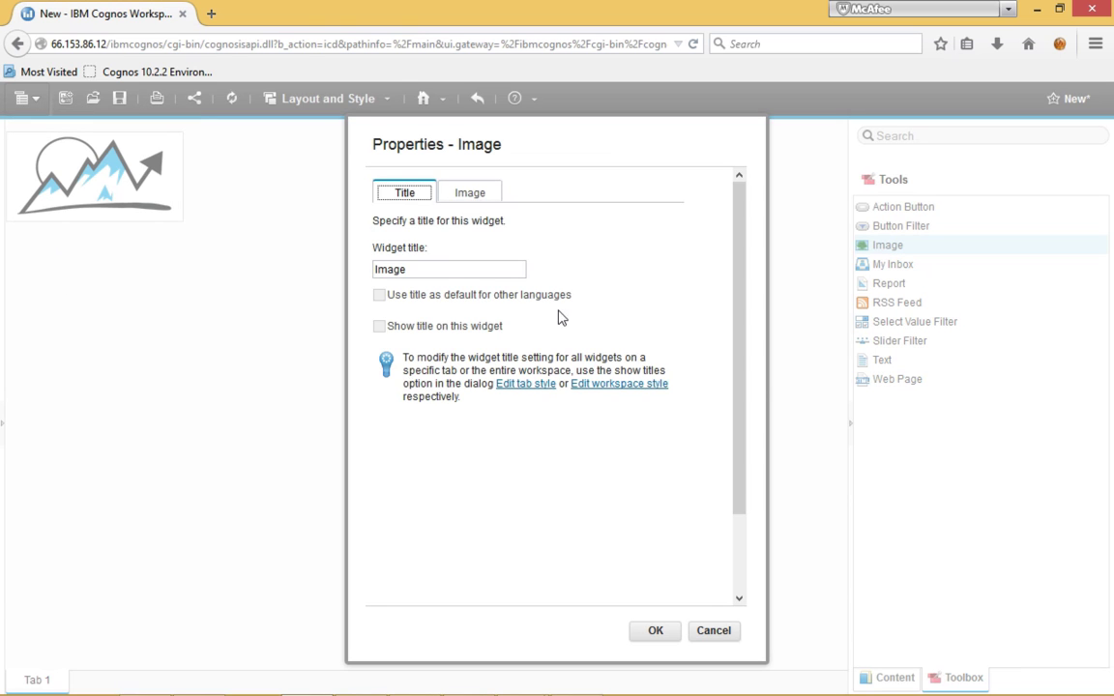
left_click(474, 197)
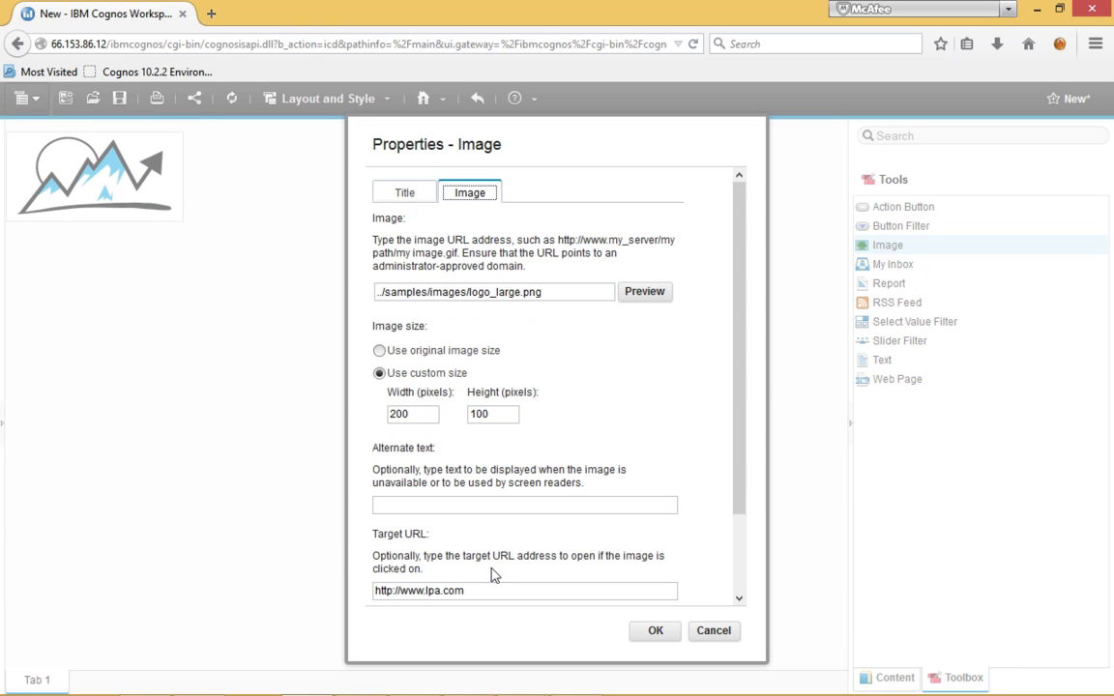
scroll(498, 560, "down", 1)
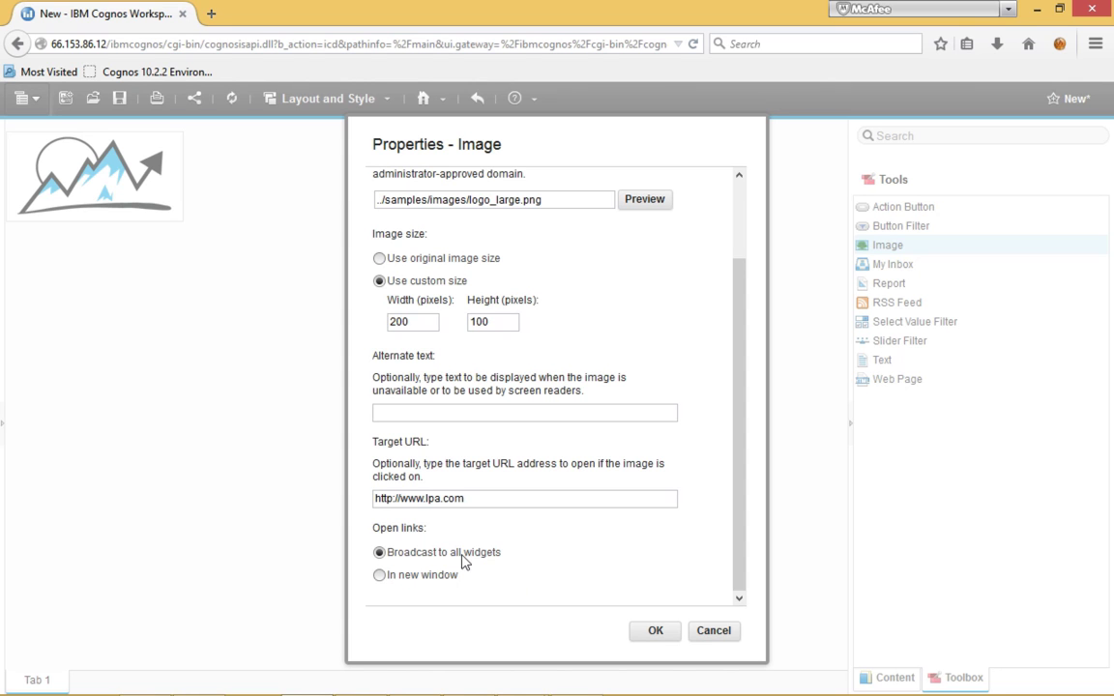
left_click(714, 630)
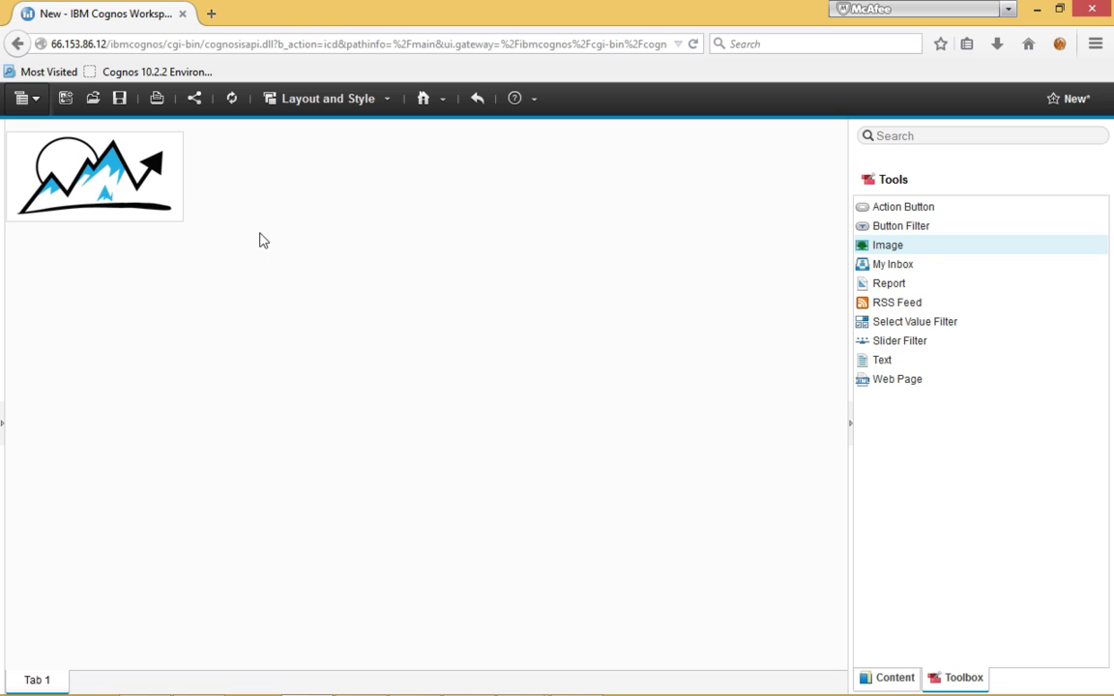
left_click_drag(894, 383, 227, 136)
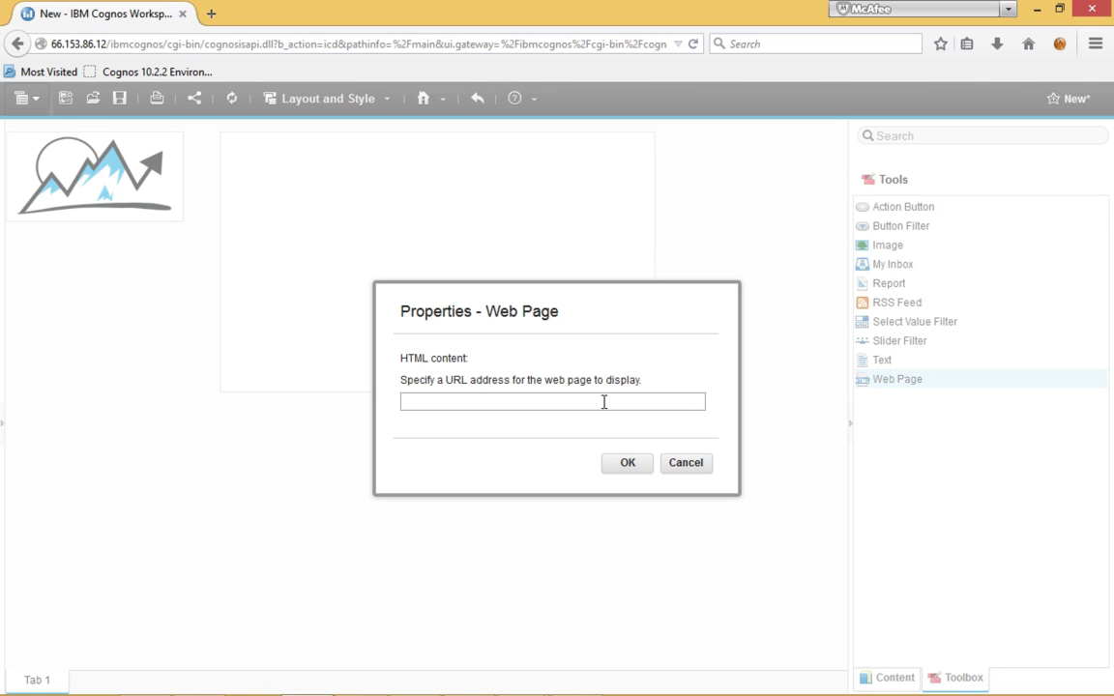
left_click(430, 400)
type("http://www.ibm.com")
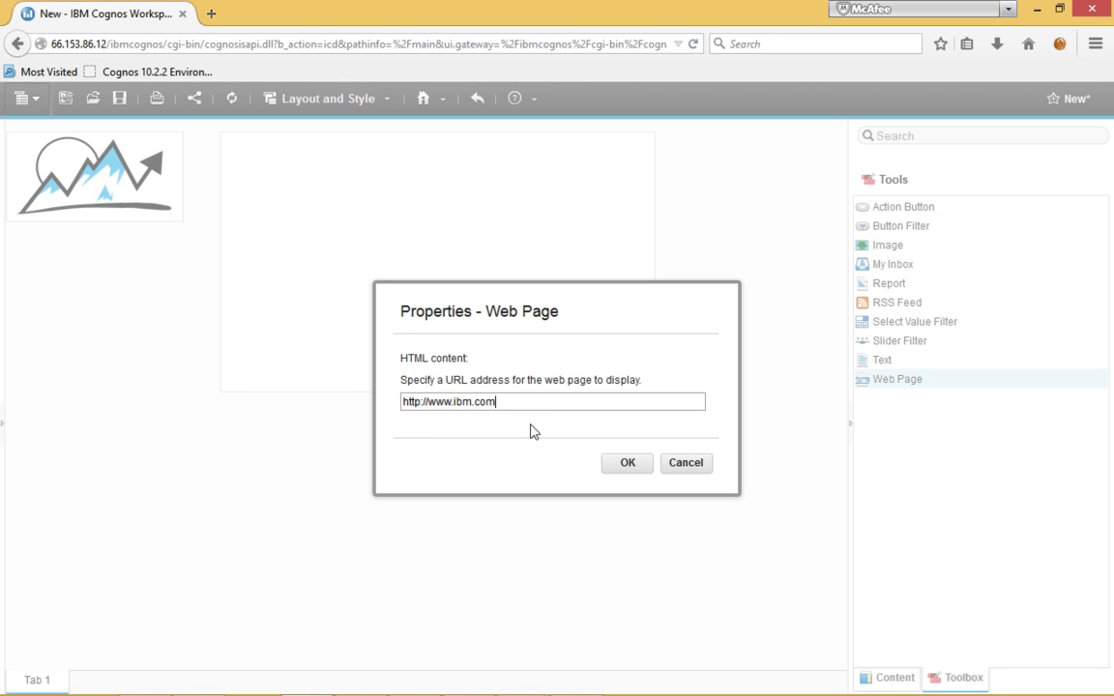
left_click(627, 463)
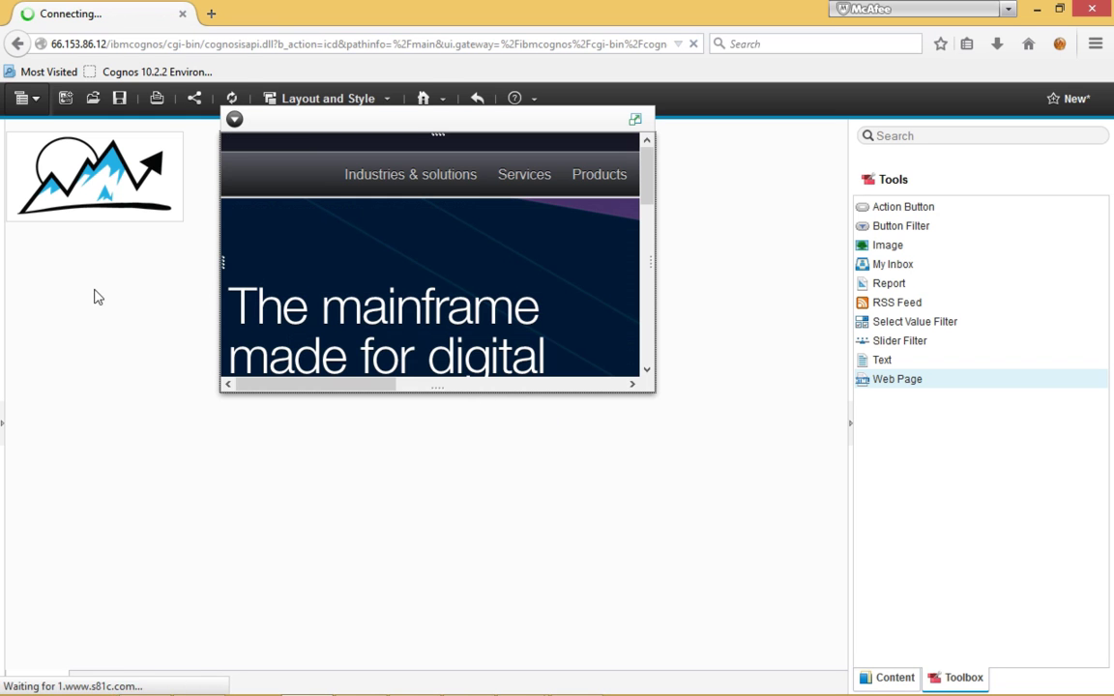
Step: Look through the embedded IBM page and follow the logo's link to load its target in the Web Page widget
scroll(317, 256, "down", 9)
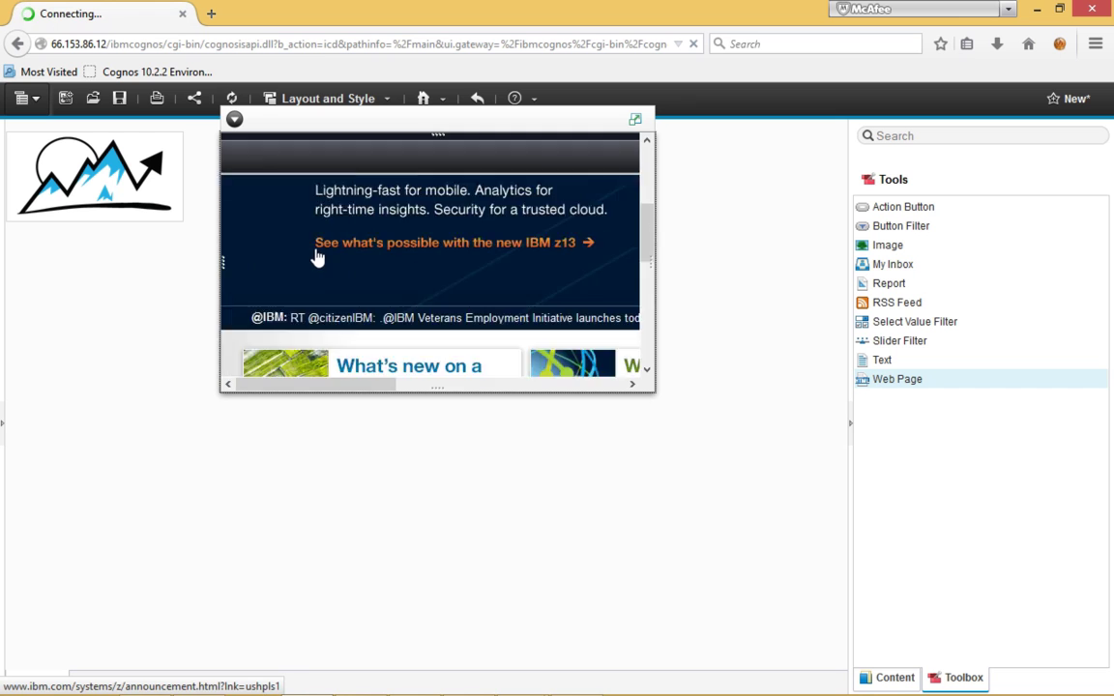
scroll(329, 271, "up", 7)
scroll(401, 256, "up", 3)
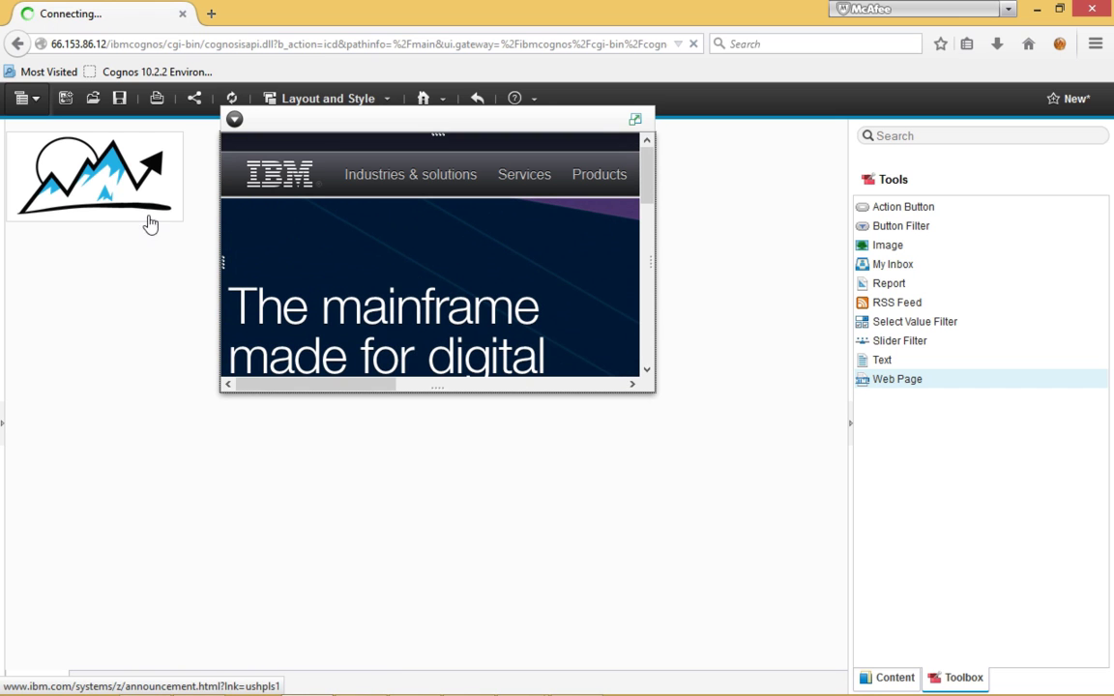
left_click(103, 189)
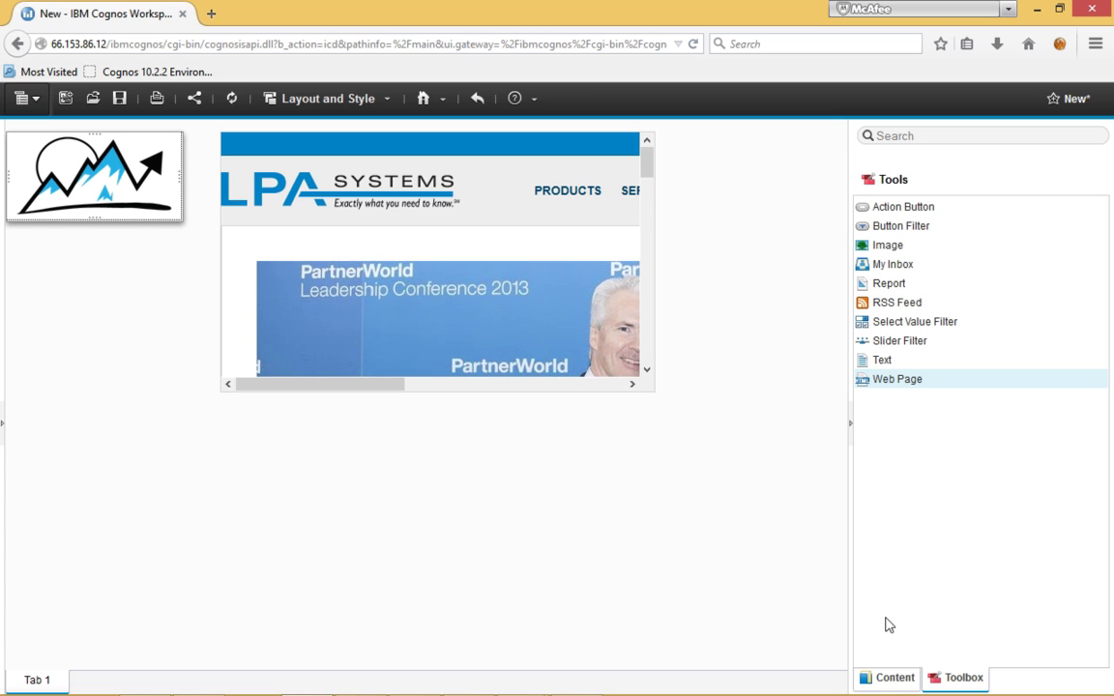
Step: Expand Public Folders > Samples > Models > GO Data Warehouse (query) > Cognos Workspace Source Reports > Revenue Data and widen the content pane
left_click(880, 676)
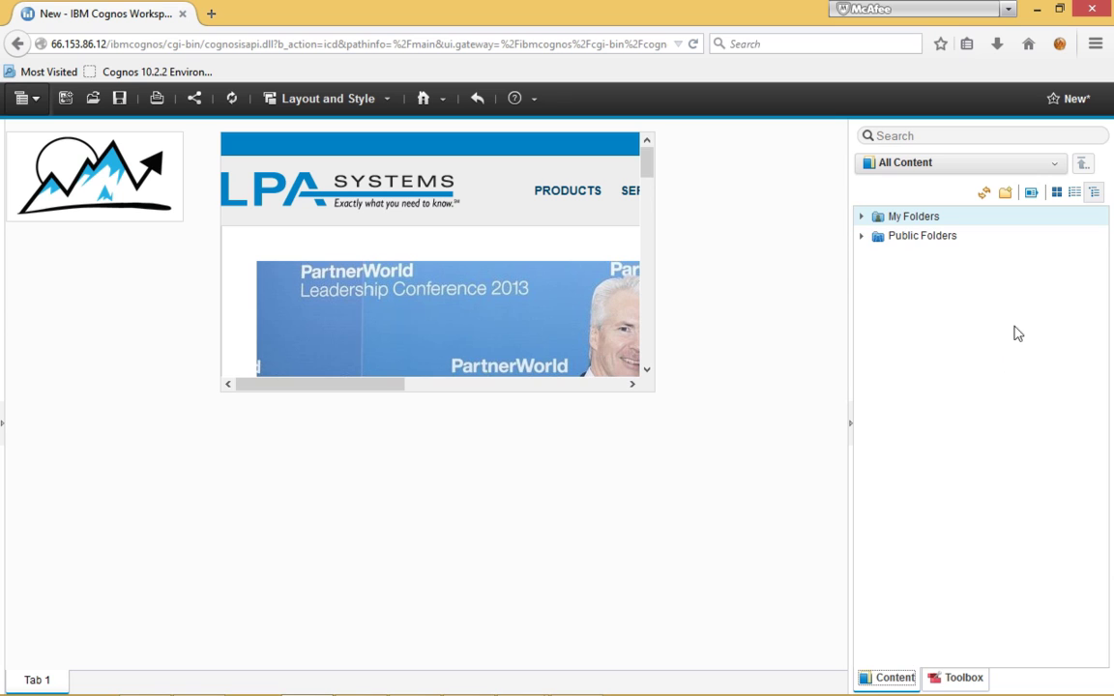
left_click(862, 239)
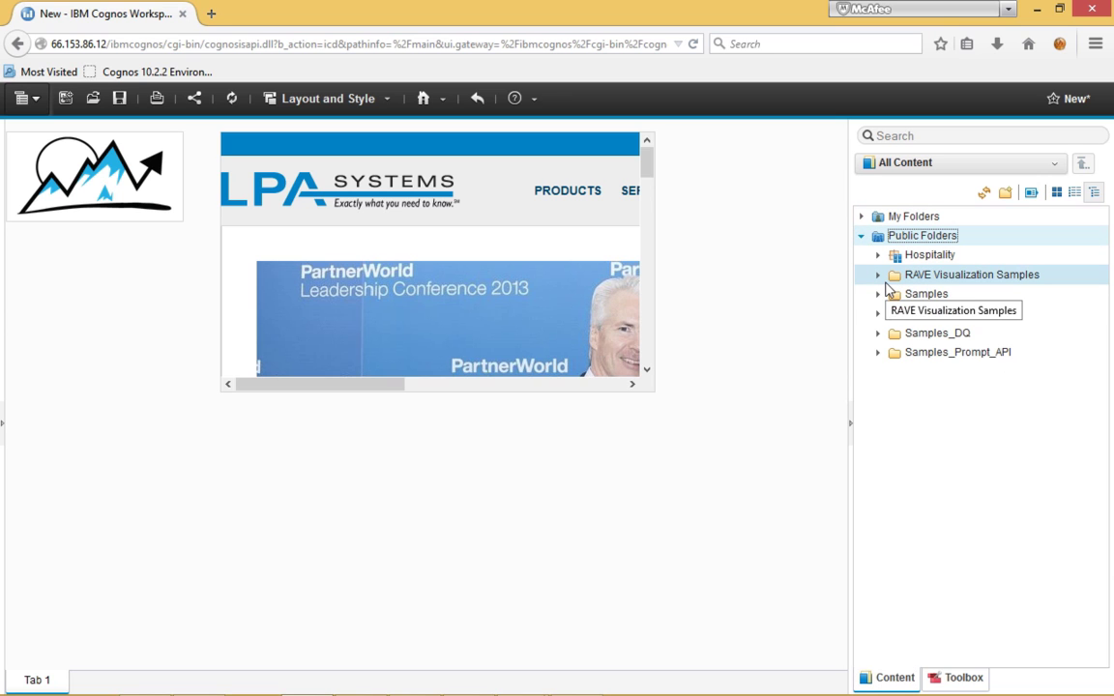
left_click(877, 296)
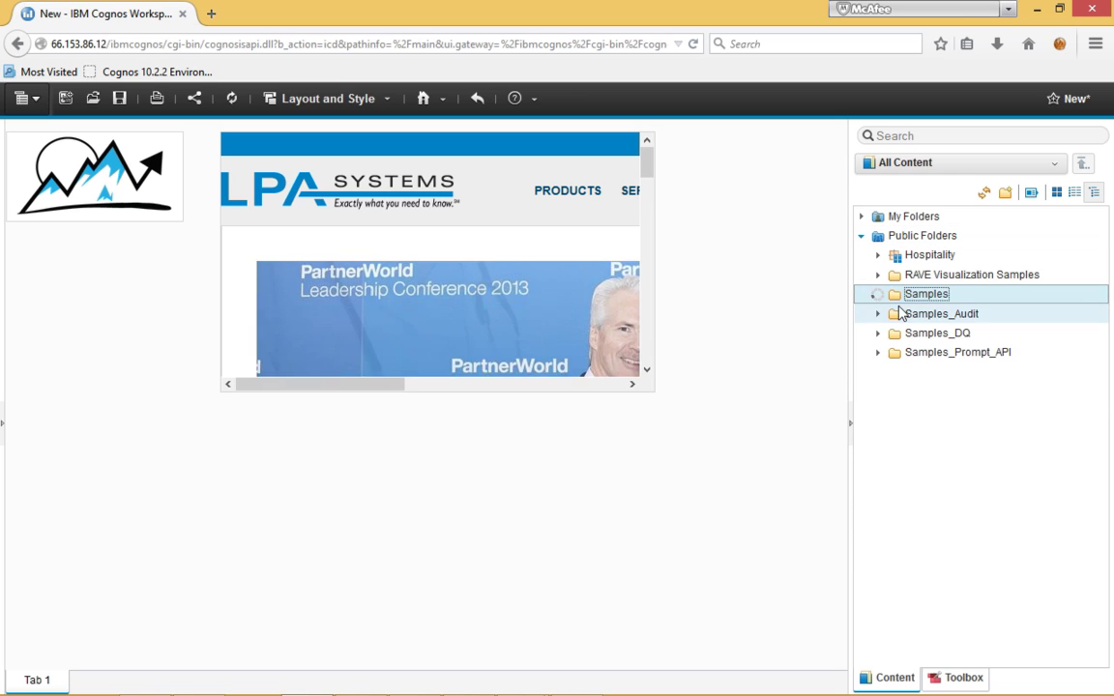
left_click(895, 314)
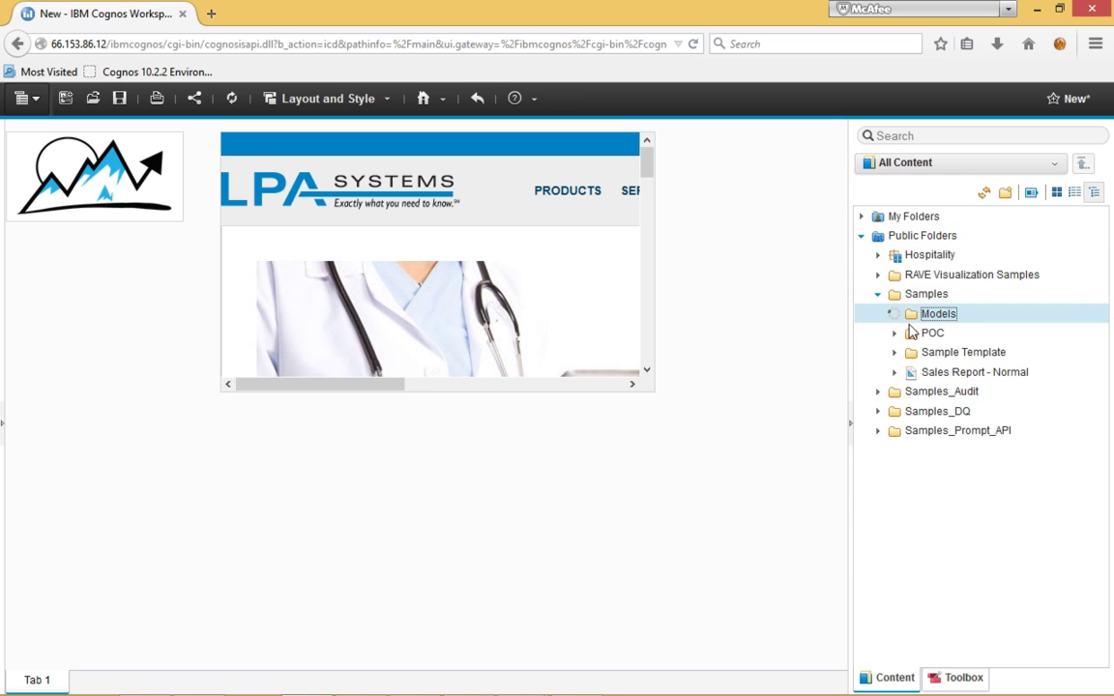
left_click(912, 391)
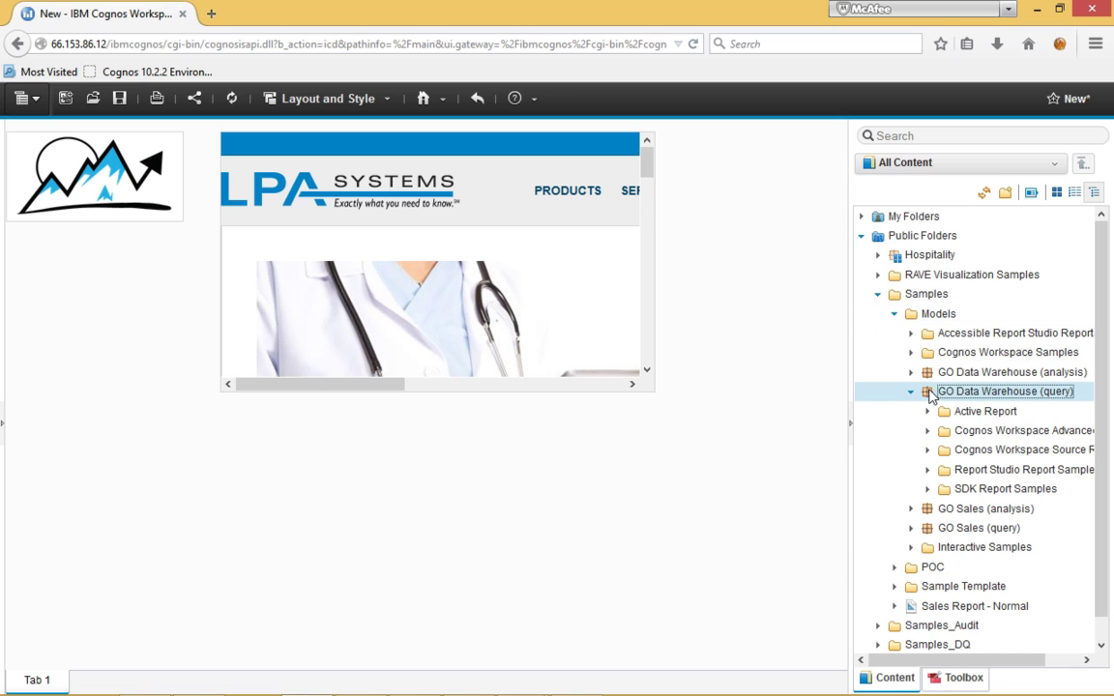
left_click(929, 451)
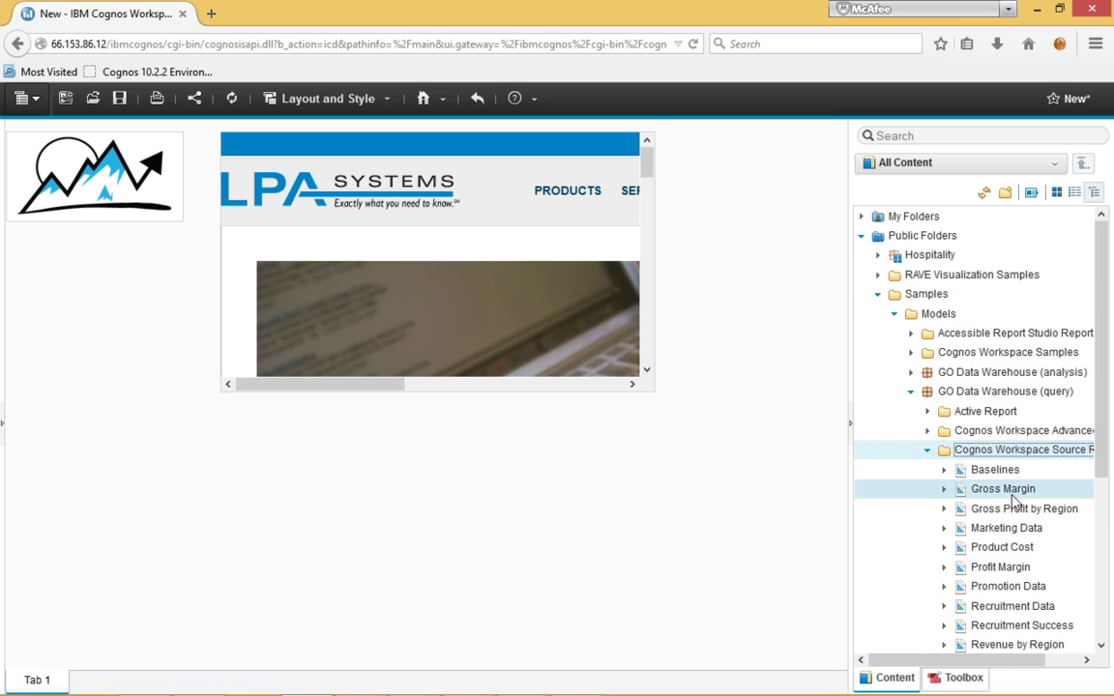
scroll(1020, 497, "down", 3)
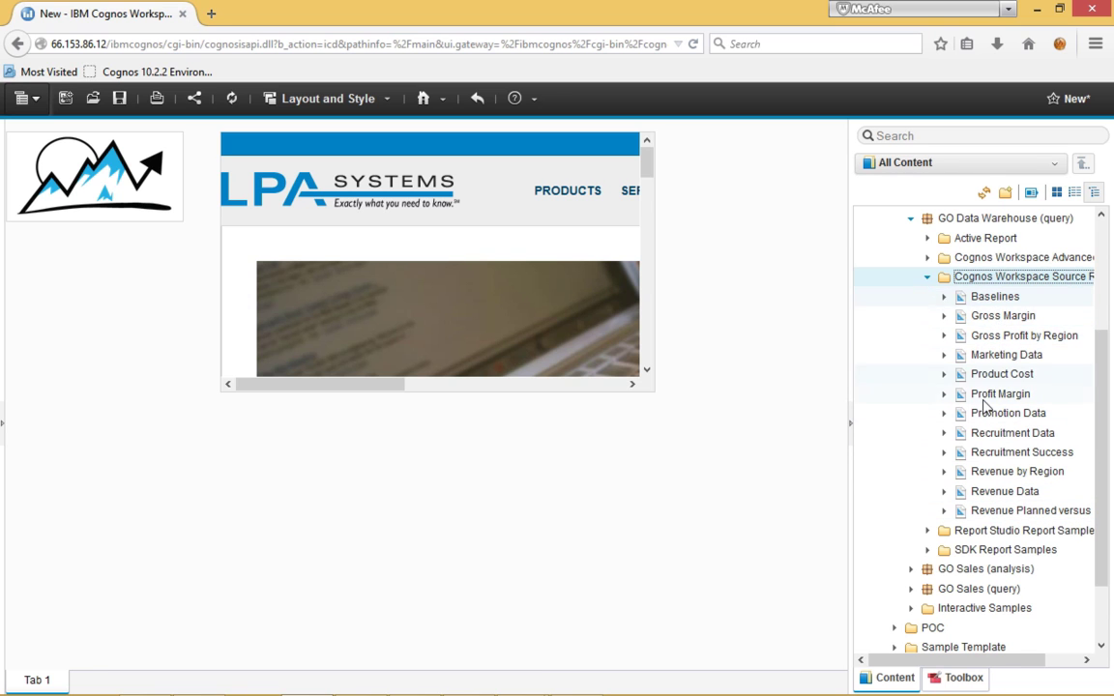
left_click(948, 498)
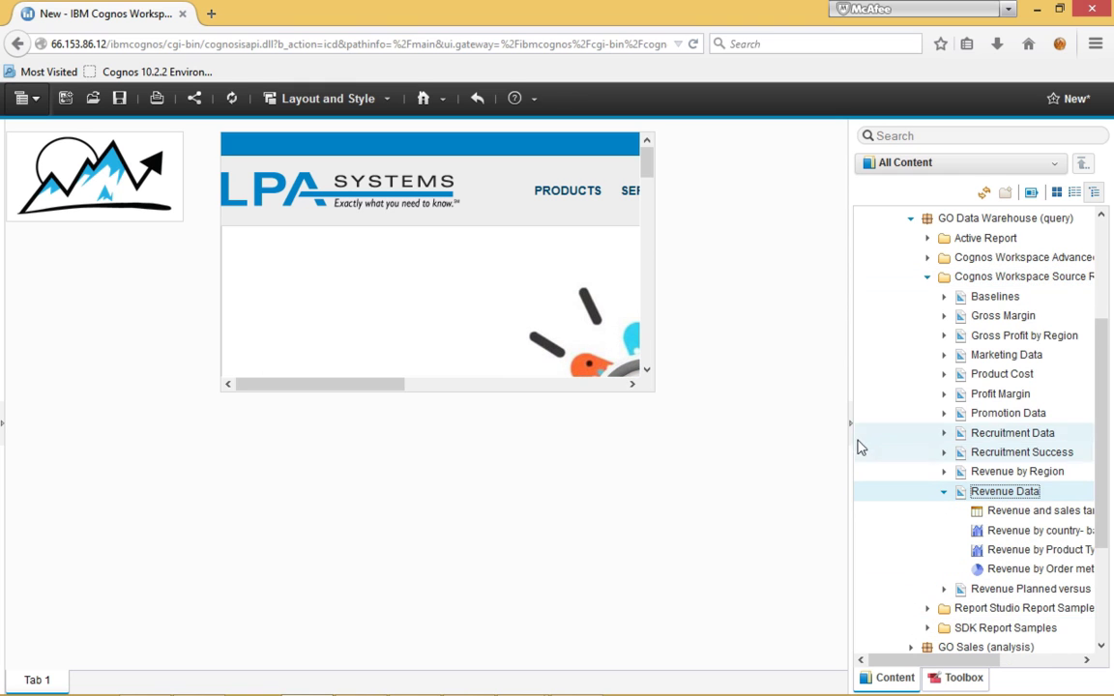
left_click_drag(849, 462, 772, 471)
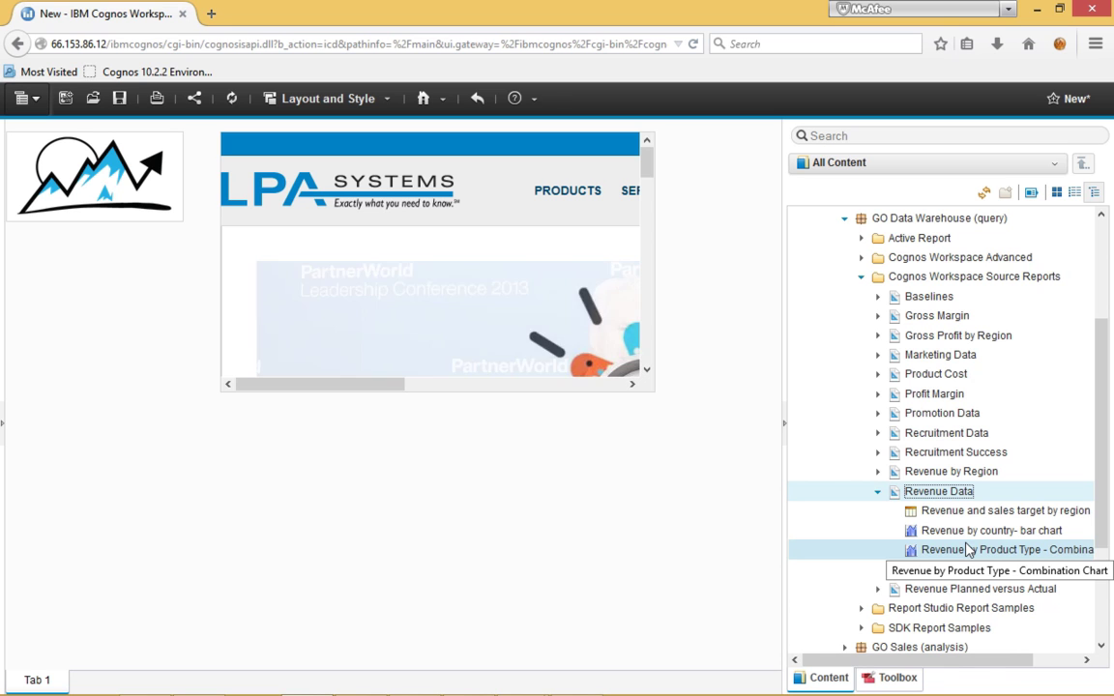
Step: Add the Revenue by country bar chart below the logo and the Revenue by Order method pie chart beside it
left_click(969, 532)
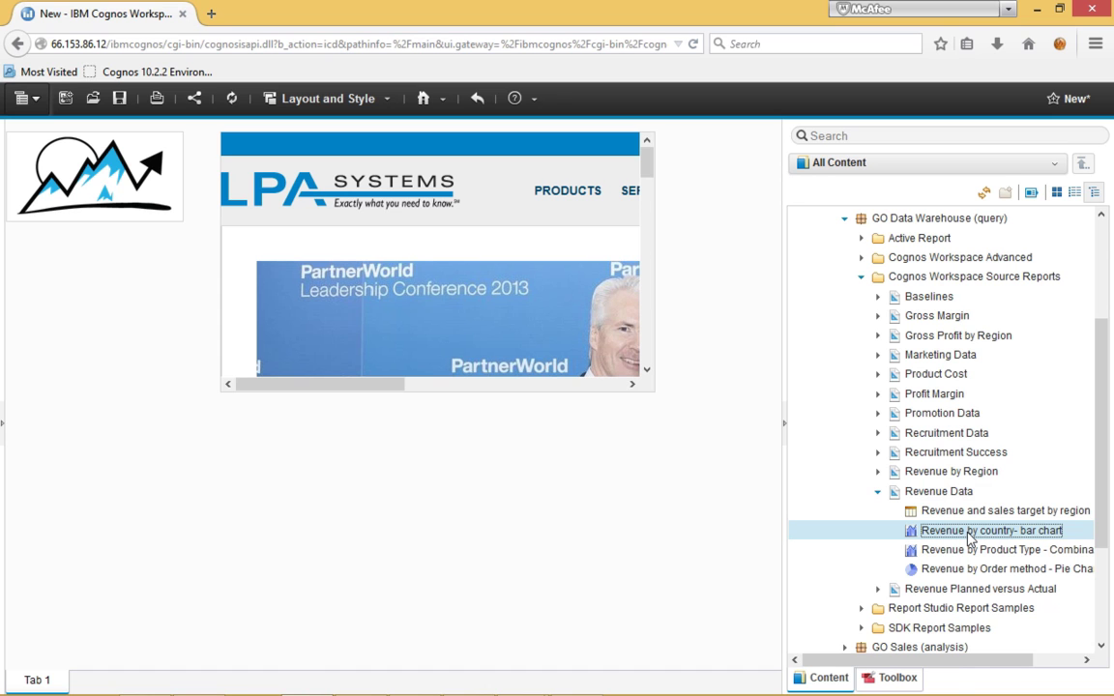
left_click_drag(970, 535, 31, 406)
left_click_drag(997, 571, 475, 417)
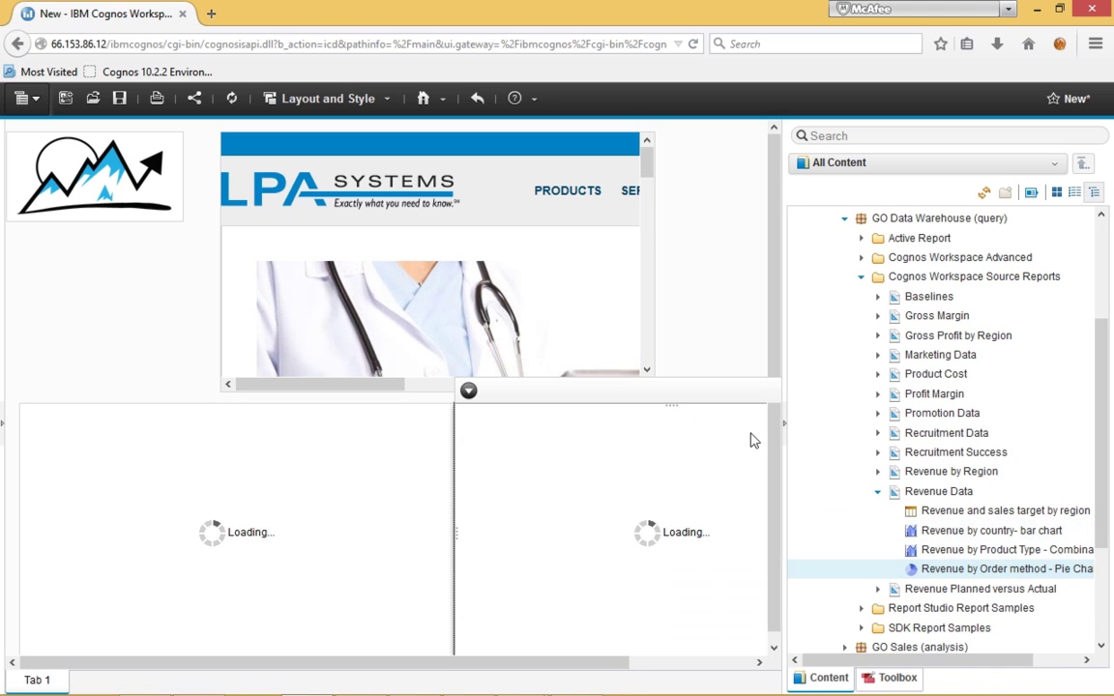
Step: Add the Revenue and sales target by region table from Revenue Data below the two charts
scroll(954, 514, "down", 3)
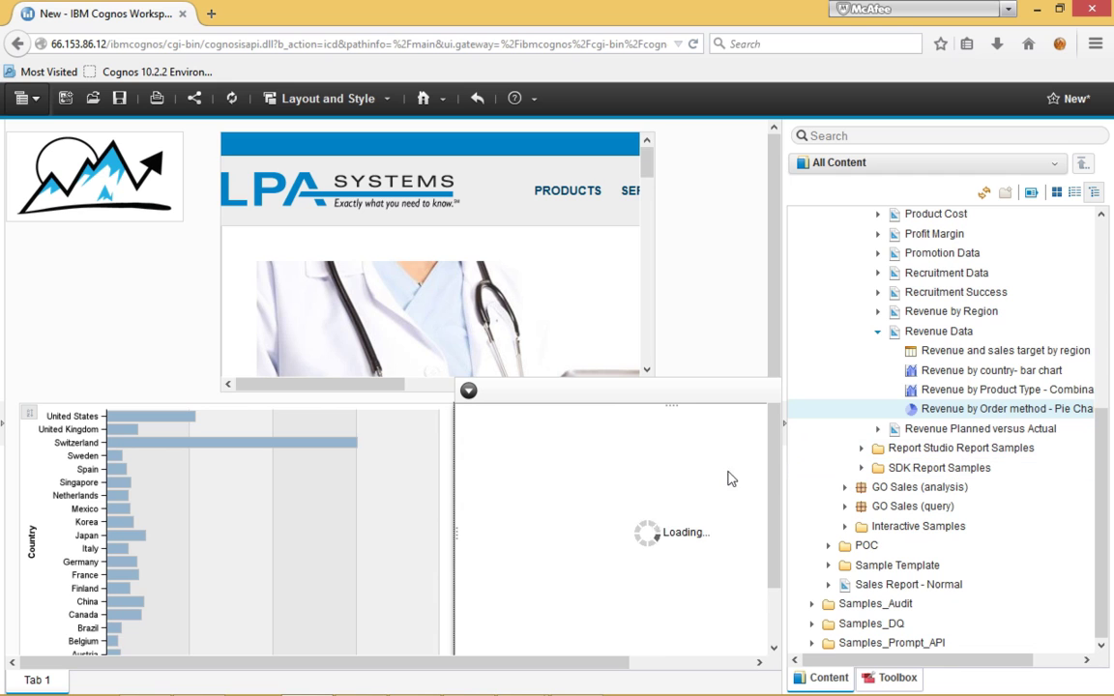
scroll(744, 464, "down", 1)
left_click_drag(914, 351, 220, 642)
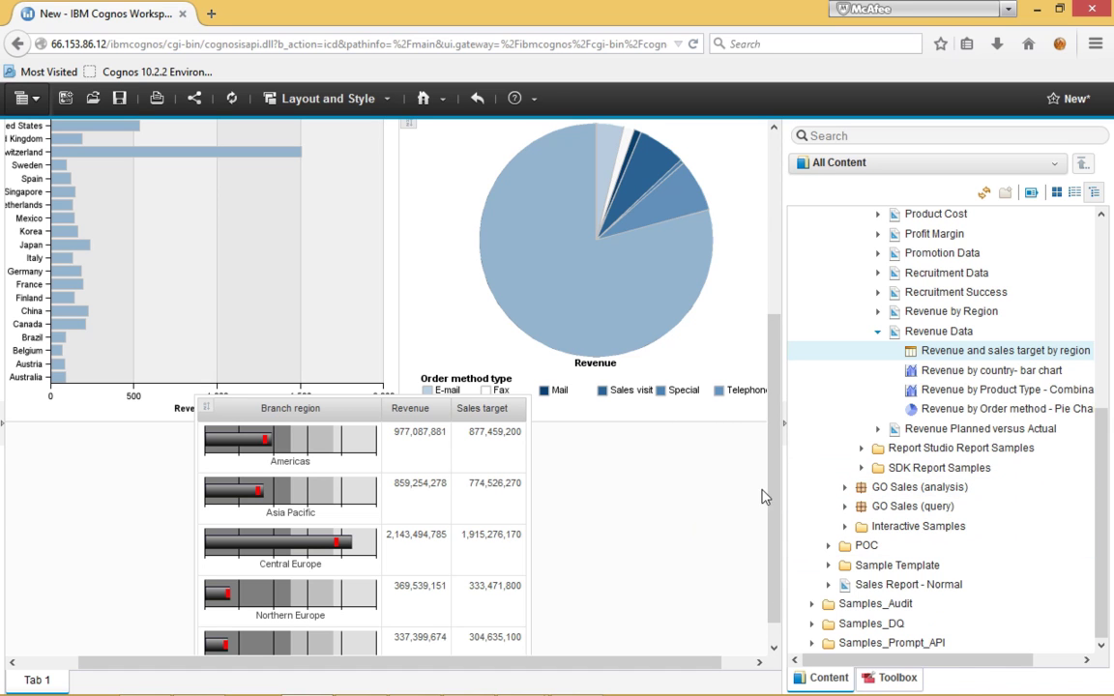
left_click_drag(771, 497, 789, 541)
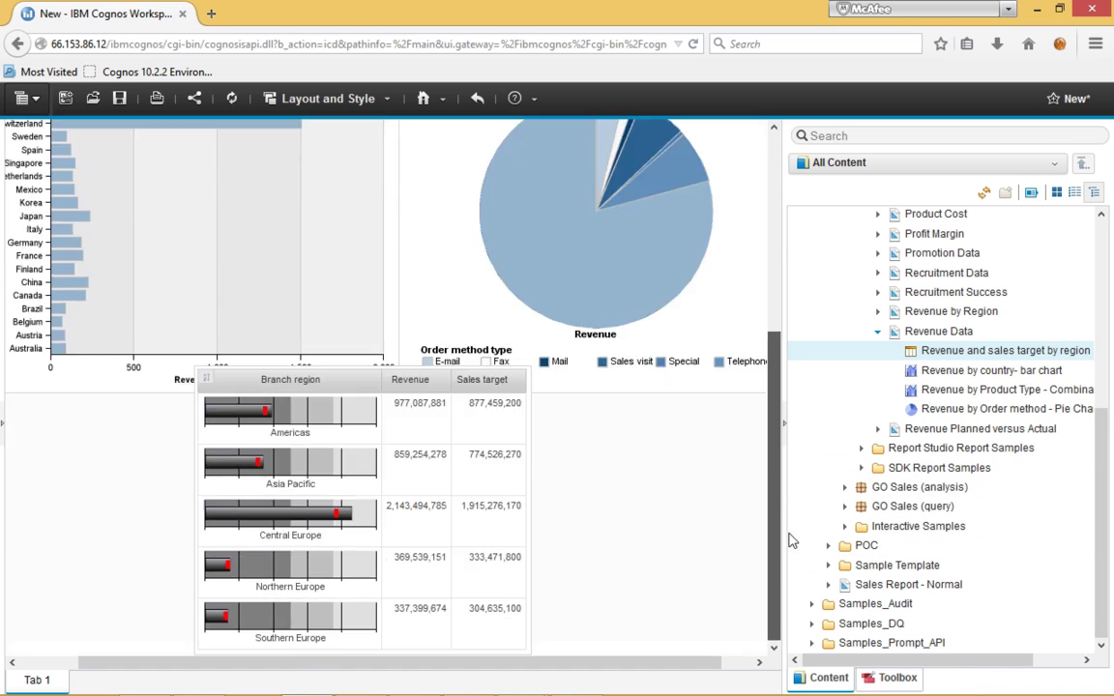
Step: Rename the workspace's first tab as Revenue
double_click(35, 680)
left_click(518, 393)
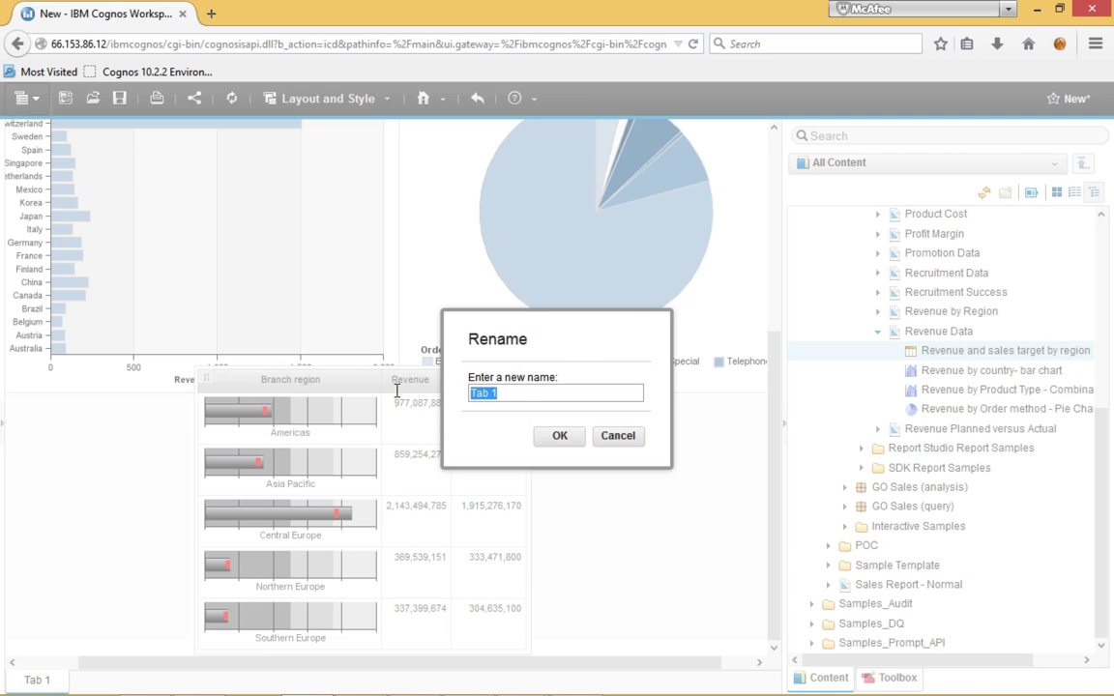
type("Revenue")
left_click(559, 439)
Step: Add a second tab to the workspace and name it Margin
scroll(61, 261, "up", 5)
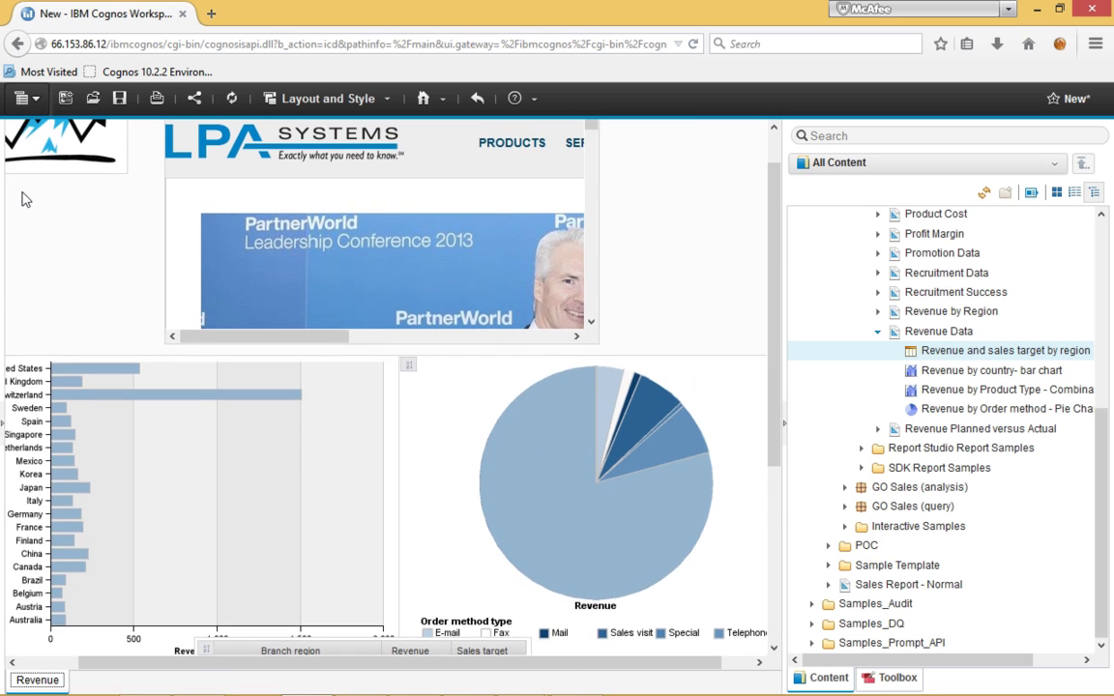
left_click(26, 100)
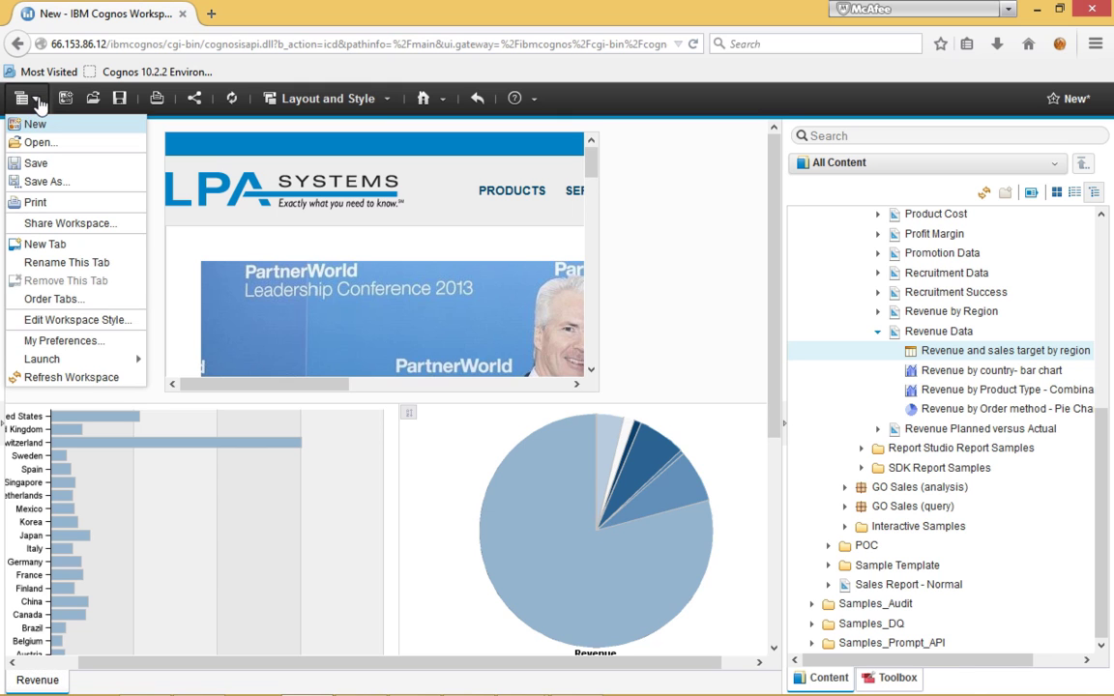
left_click(44, 244)
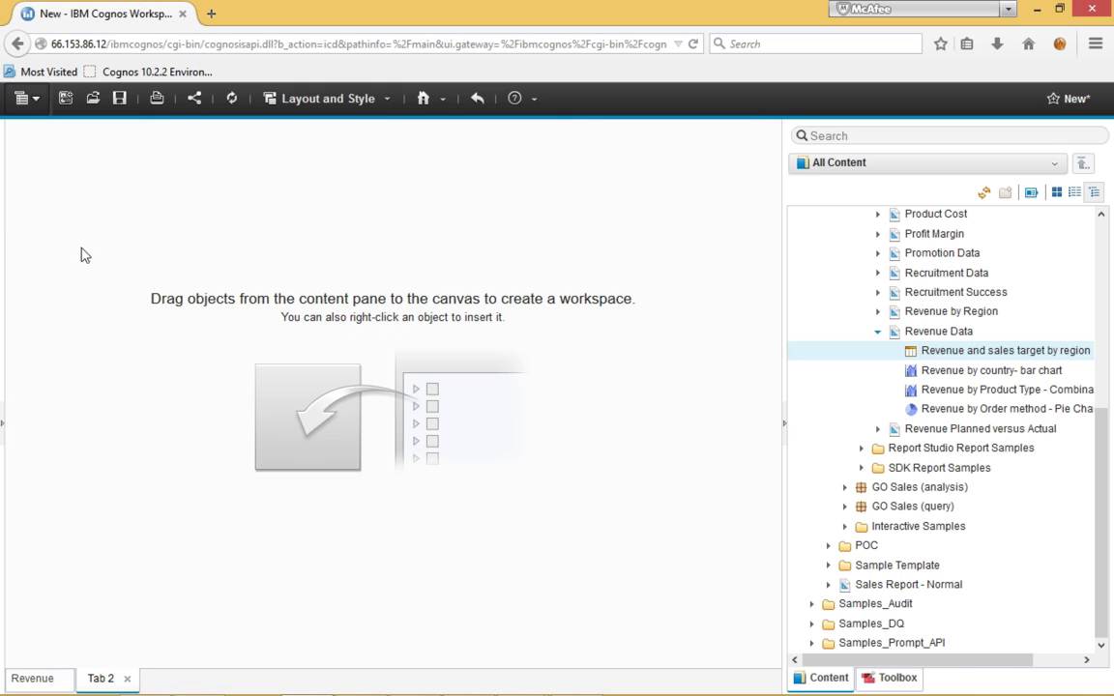
double_click(101, 678)
left_click_drag(506, 390, 397, 380)
type("Margin")
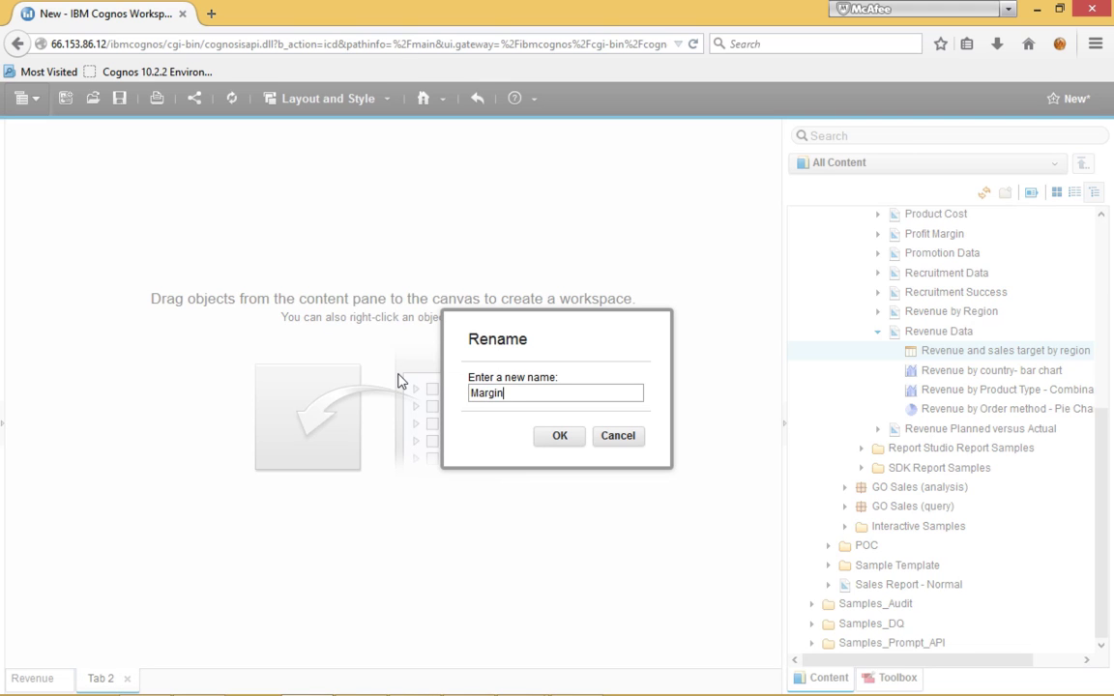
left_click(559, 435)
Step: Expand the Gross Margin report under Cognos Workspace Source Reports to list its report parts
scroll(909, 312, "up", 2)
scroll(908, 314, "up", 1)
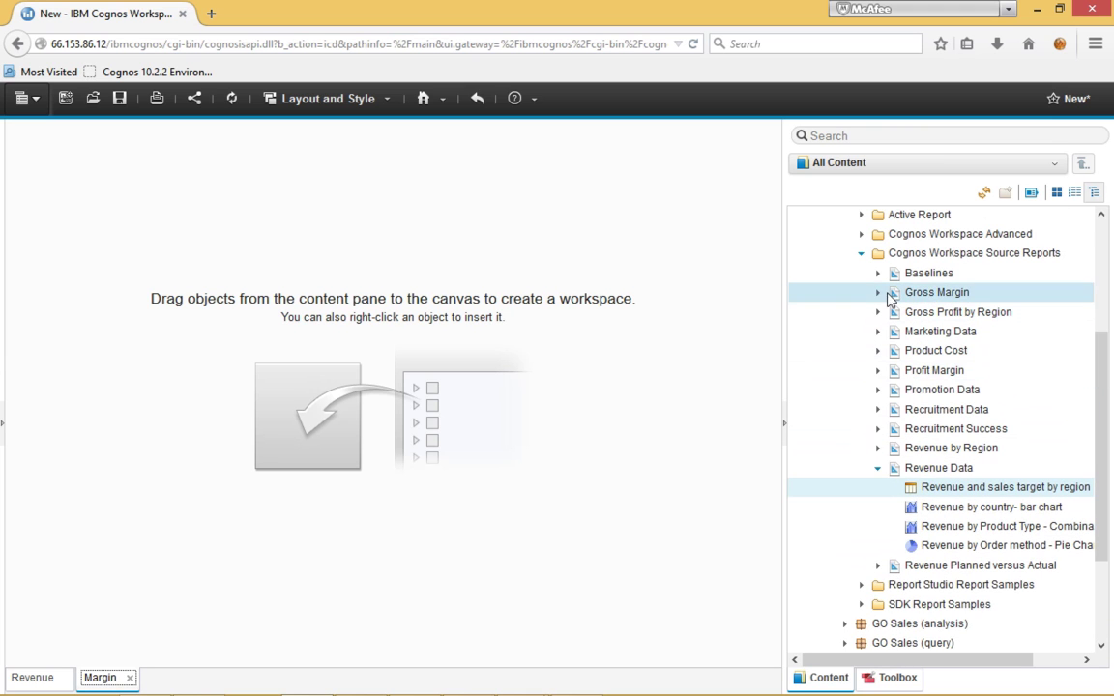
left_click(880, 295)
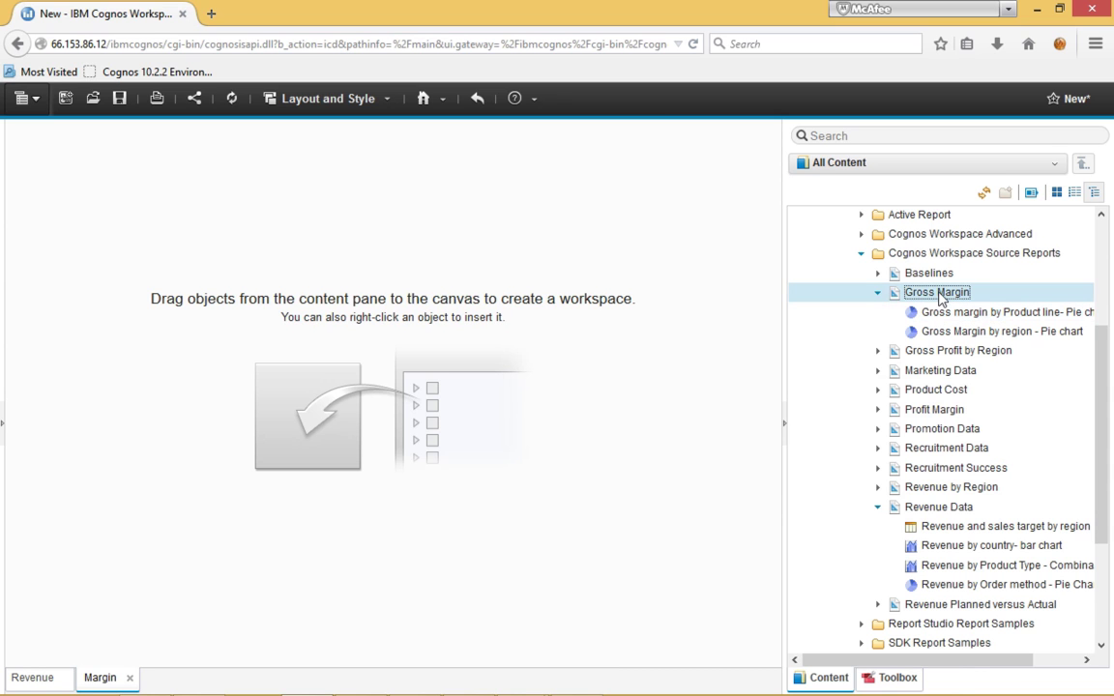
Step: Add the entire Gross Margin report to the Margin tab, and remove it from the workspace again
left_click_drag(942, 294, 157, 171)
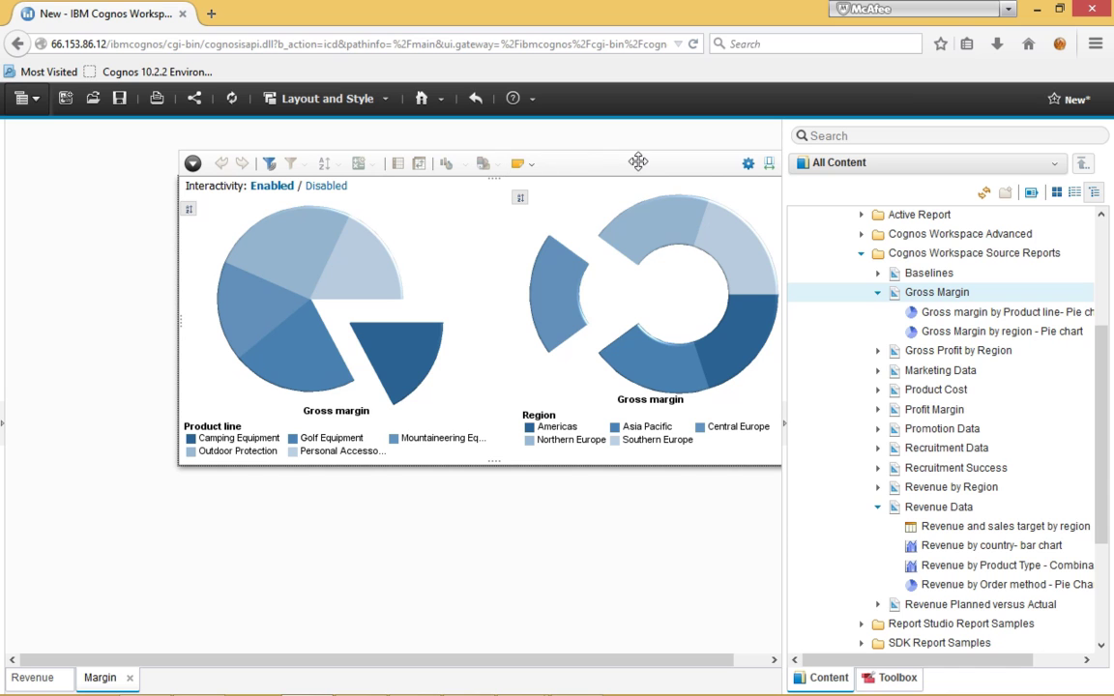
left_click(192, 164)
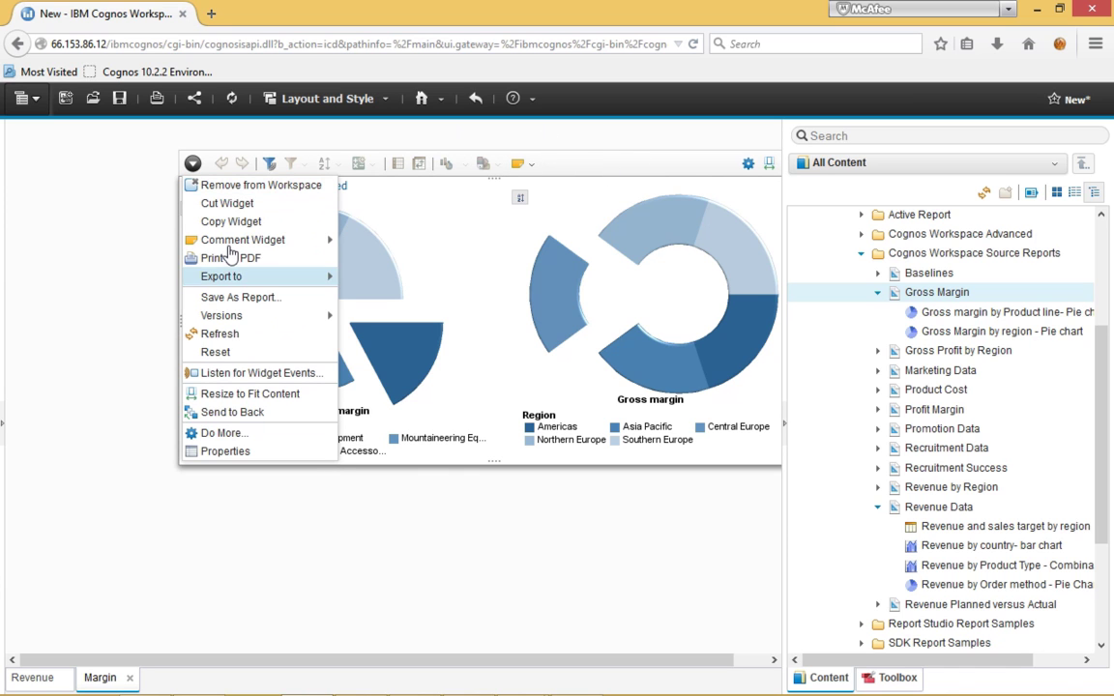
left_click(245, 186)
left_click(620, 437)
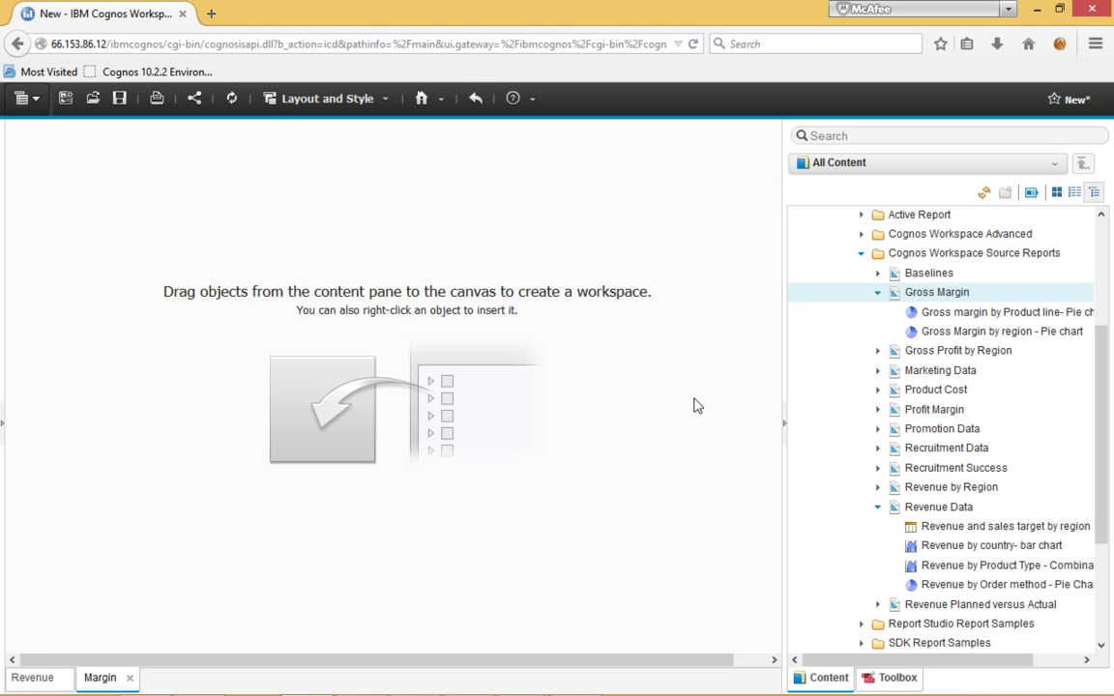
Step: Add the Gross margin by Product line pie chart at the Margin tab's upper left and the Gross Margin by region chart diagonally below it
left_click_drag(962, 312, 46, 137)
left_click_drag(961, 334, 426, 391)
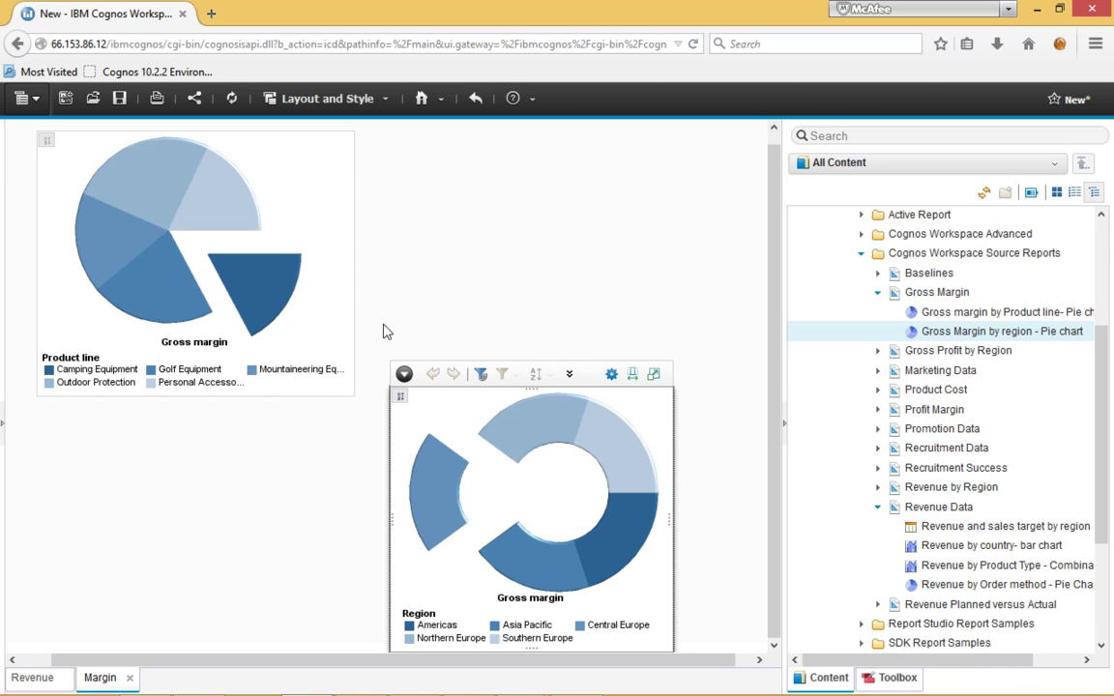
Step: Return to the Revenue tab and add a Select Value Filter widget directly below the logo
left_click(34, 680)
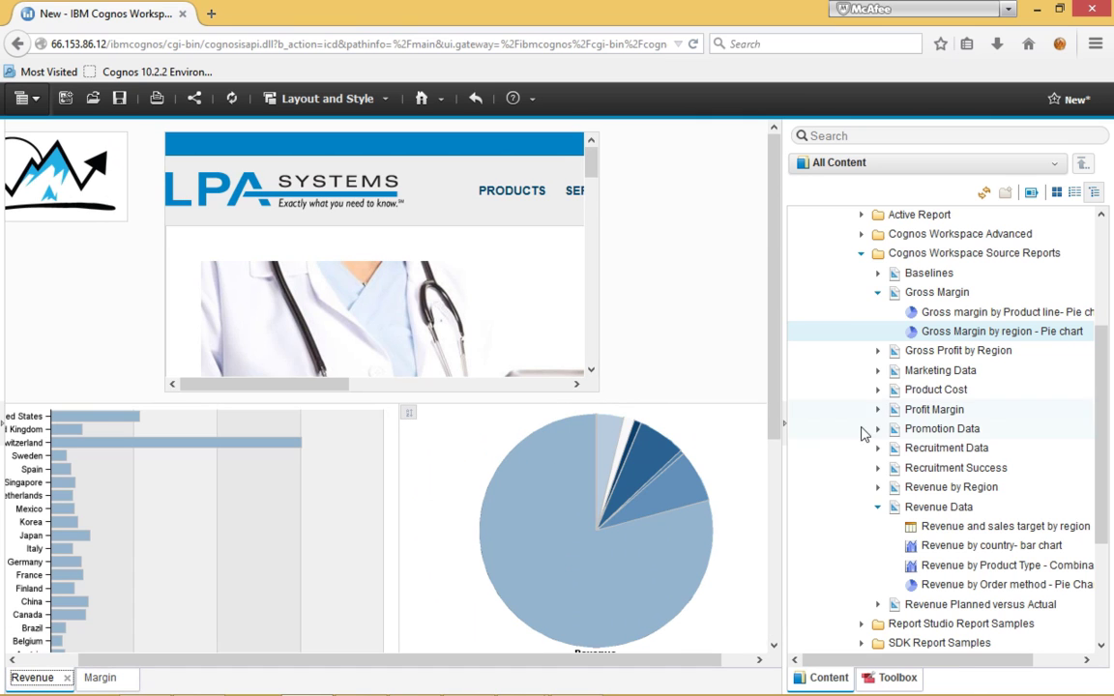
left_click(892, 678)
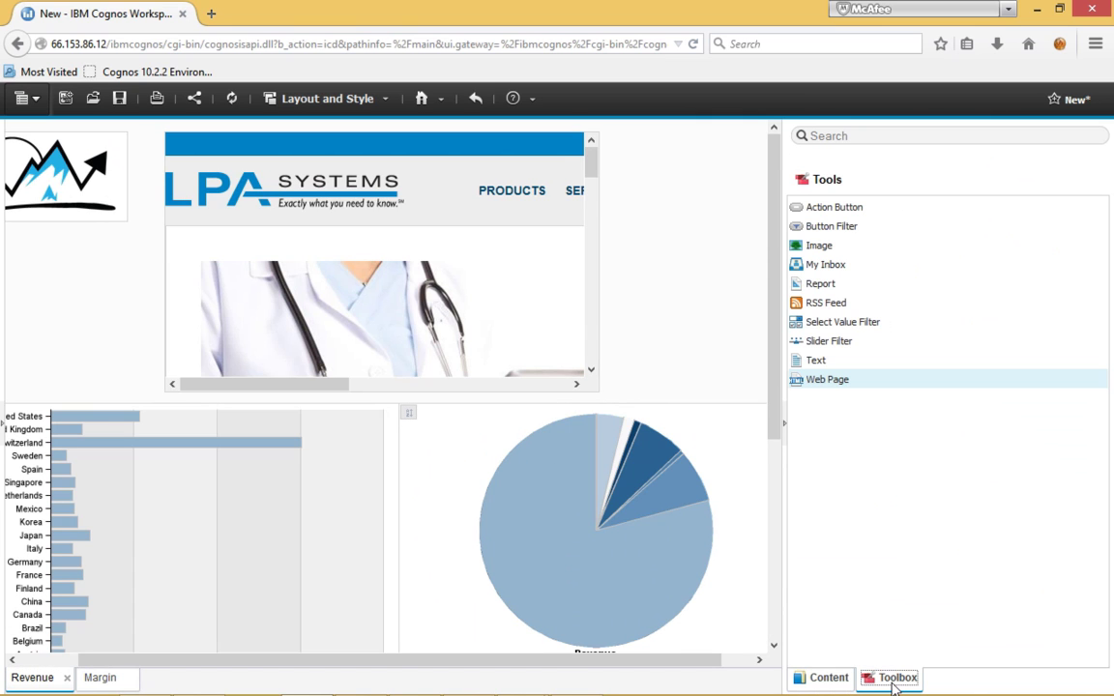
left_click(854, 330)
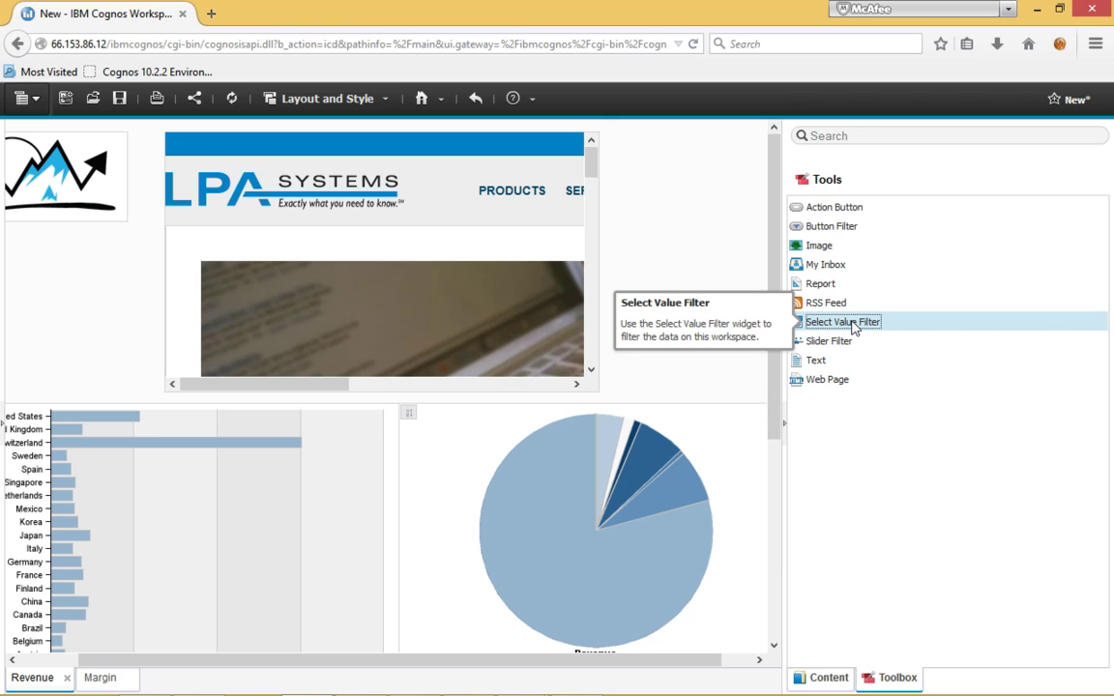
left_click_drag(854, 331, 11, 229)
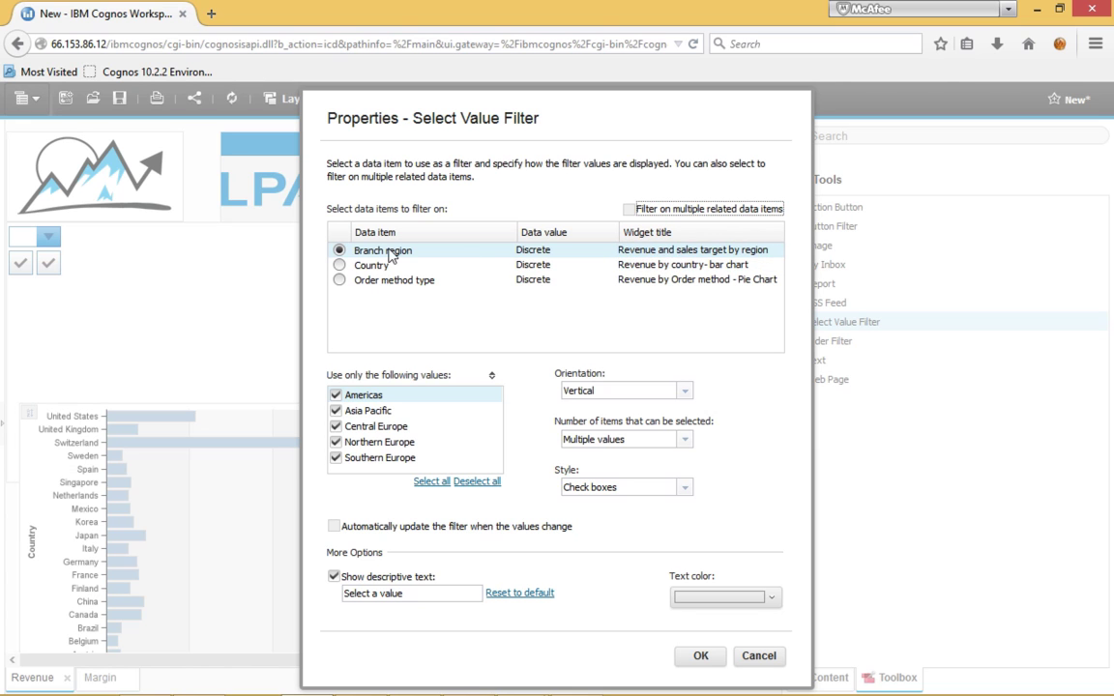
Step: Set the value filter to use Country, exclude Australia and Austria, and arrange its values with Flow orientation
left_click(339, 265)
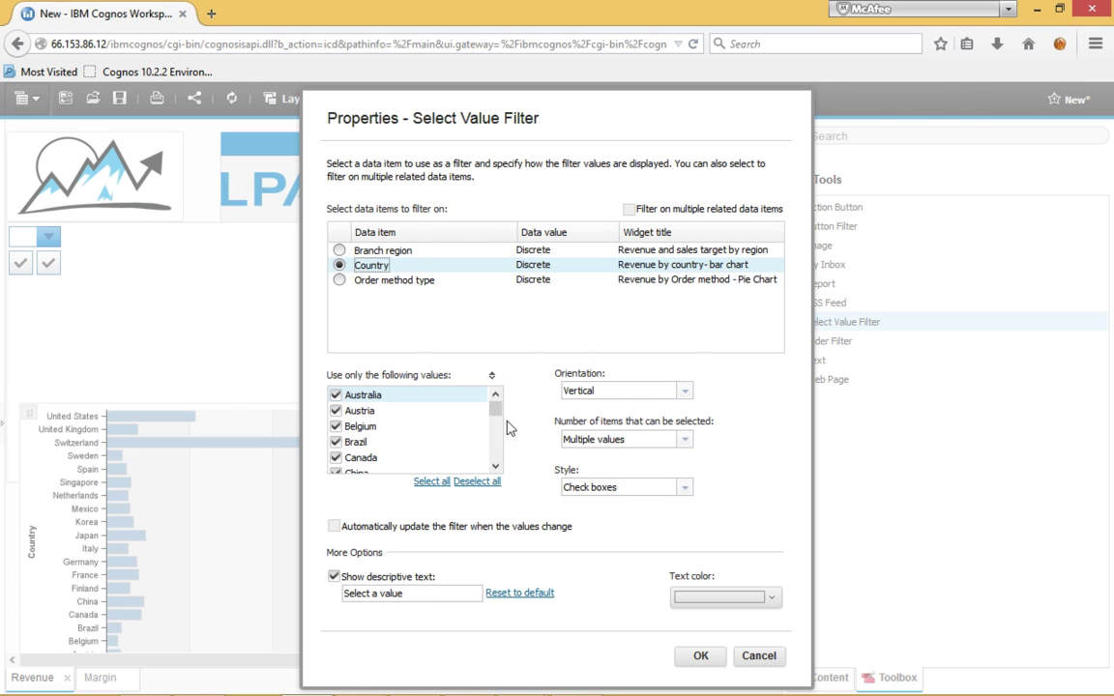
left_click_drag(495, 408, 495, 461)
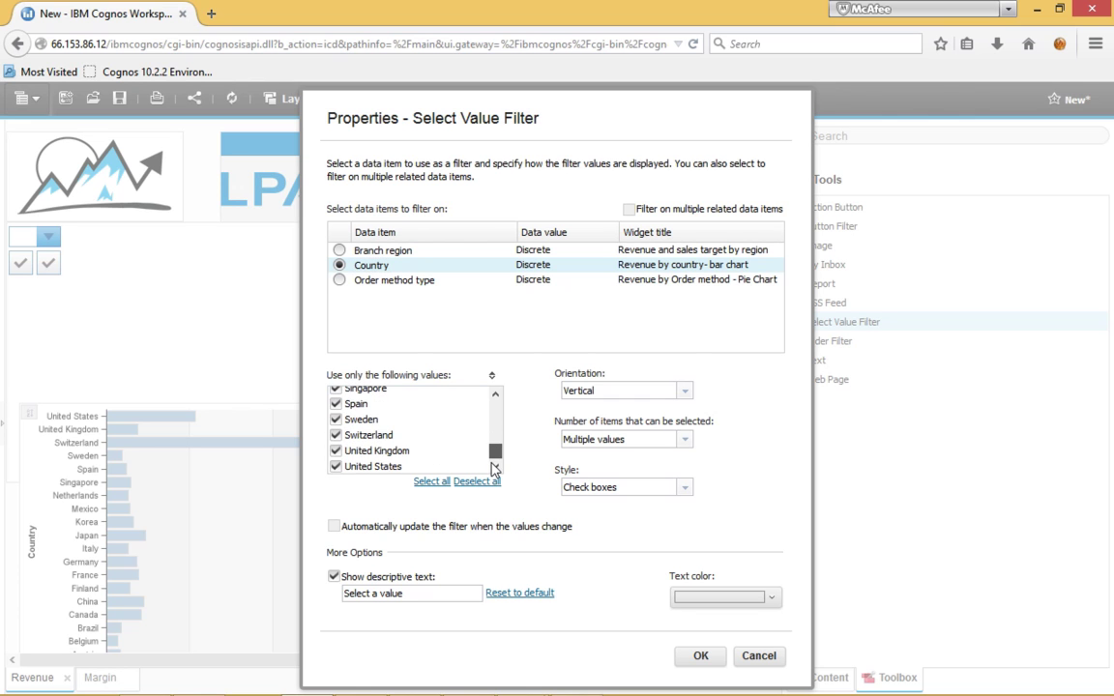
scroll(455, 425, "up", 5)
left_click(336, 396)
left_click(335, 411)
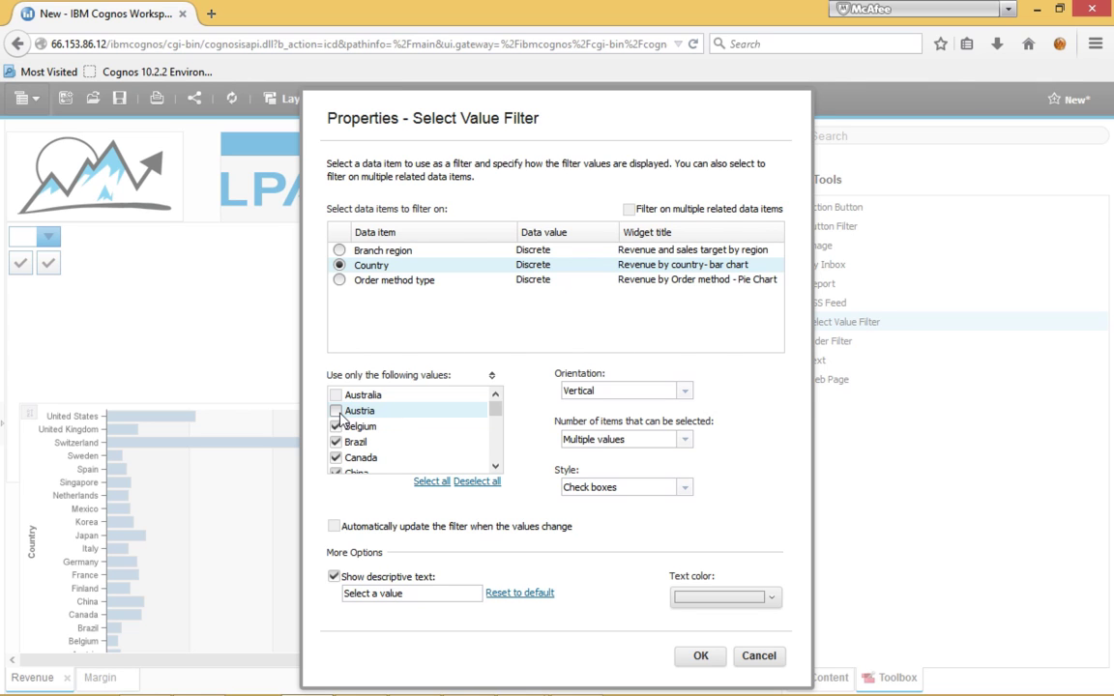
left_click(685, 393)
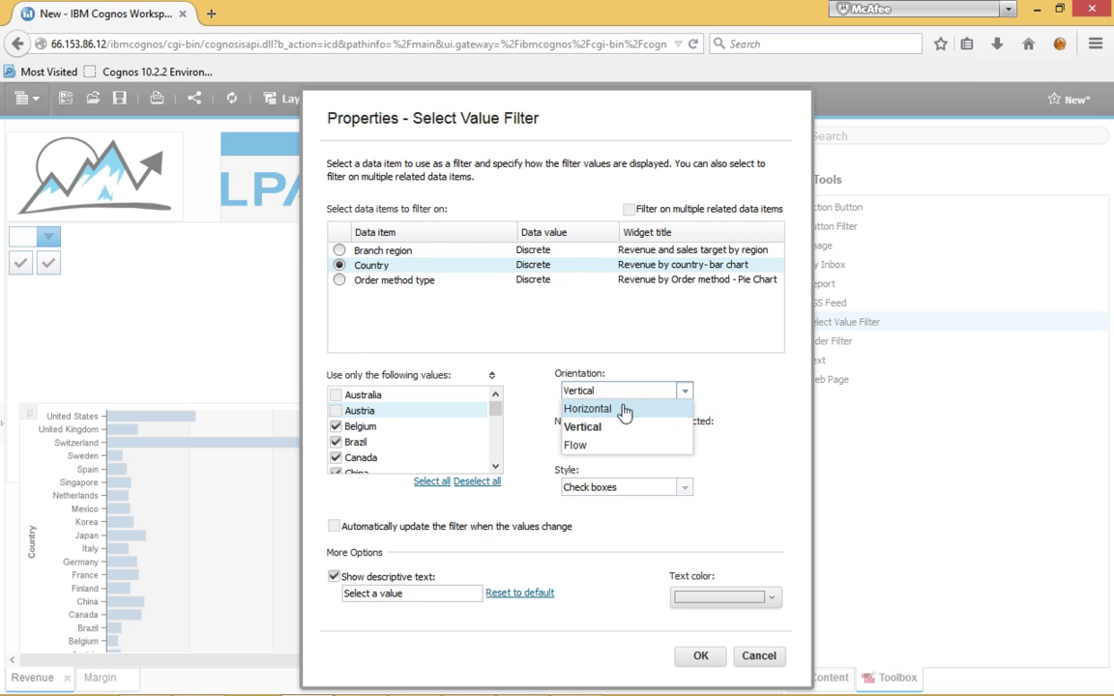
left_click(584, 445)
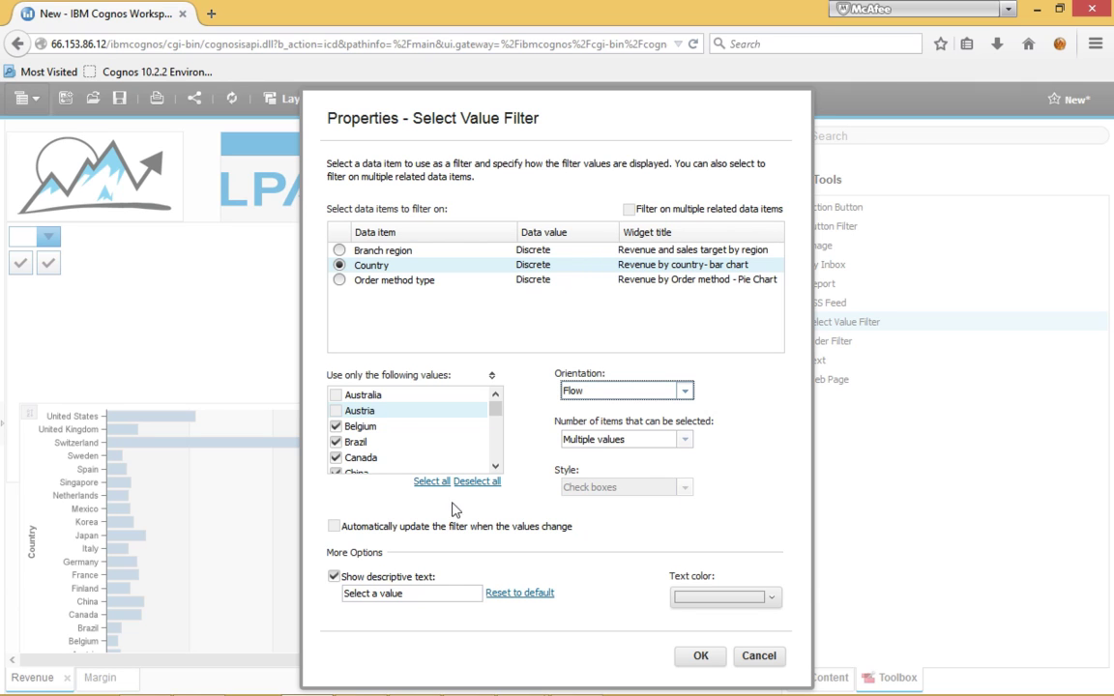
left_click(701, 658)
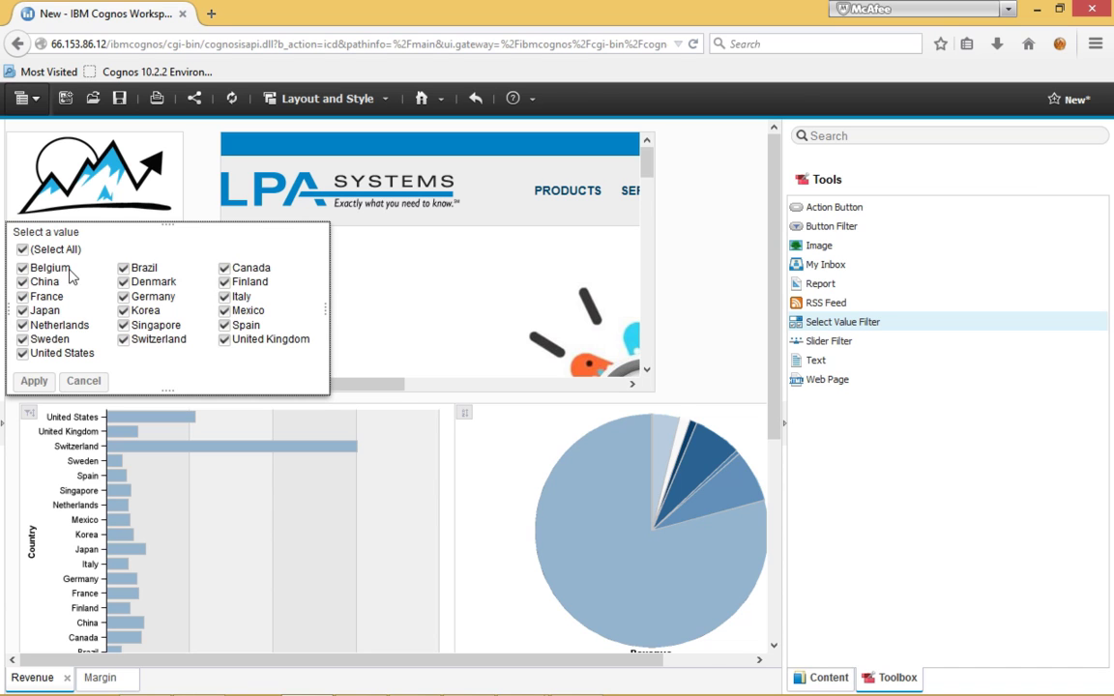
Step: Clear all countries in the value filter and apply it with only Korea, Finland, United States and Sweden selected
scroll(203, 527, "down", 3)
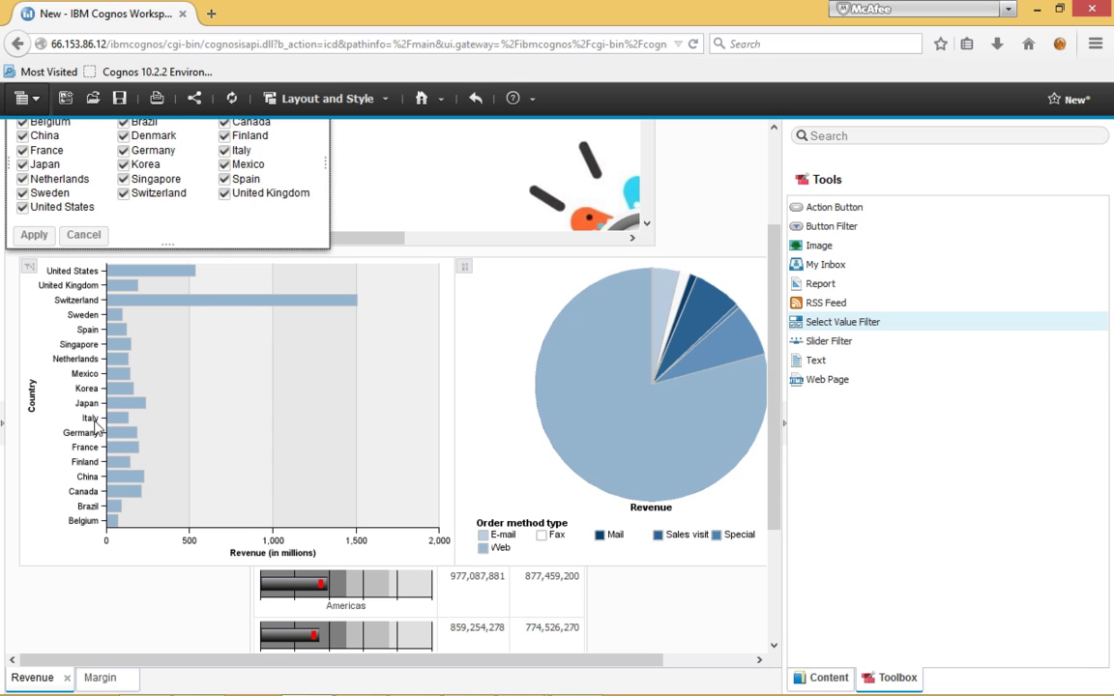
scroll(97, 425, "up", 3)
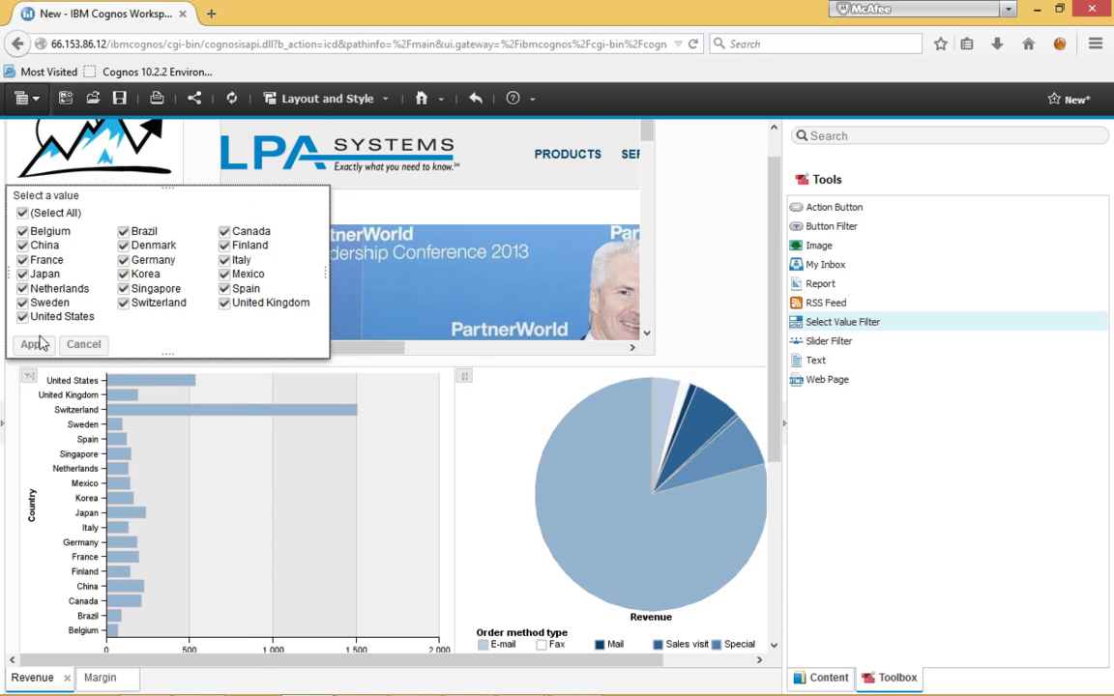
left_click(21, 213)
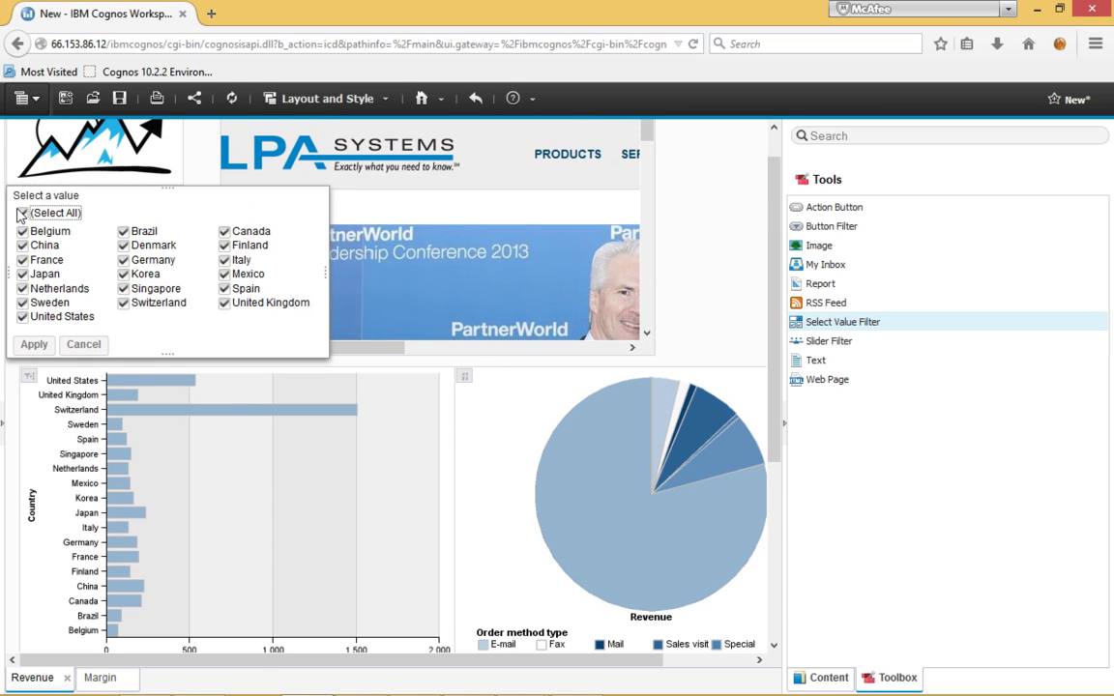
left_click(122, 273)
left_click(224, 245)
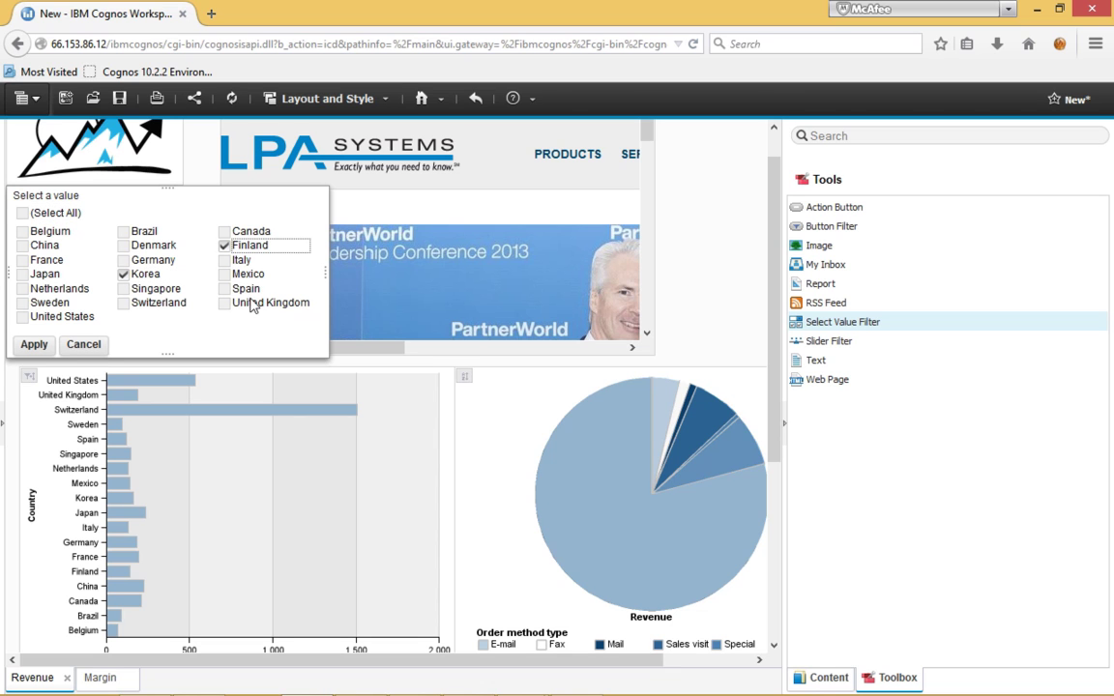
left_click(22, 316)
left_click(22, 302)
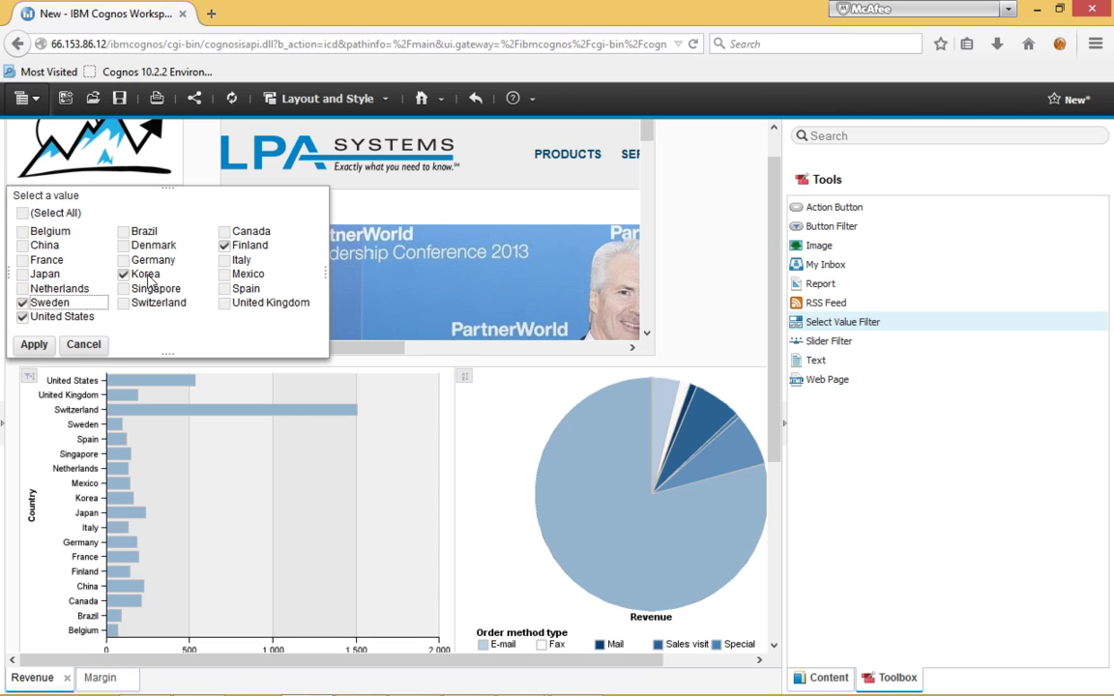
left_click(35, 346)
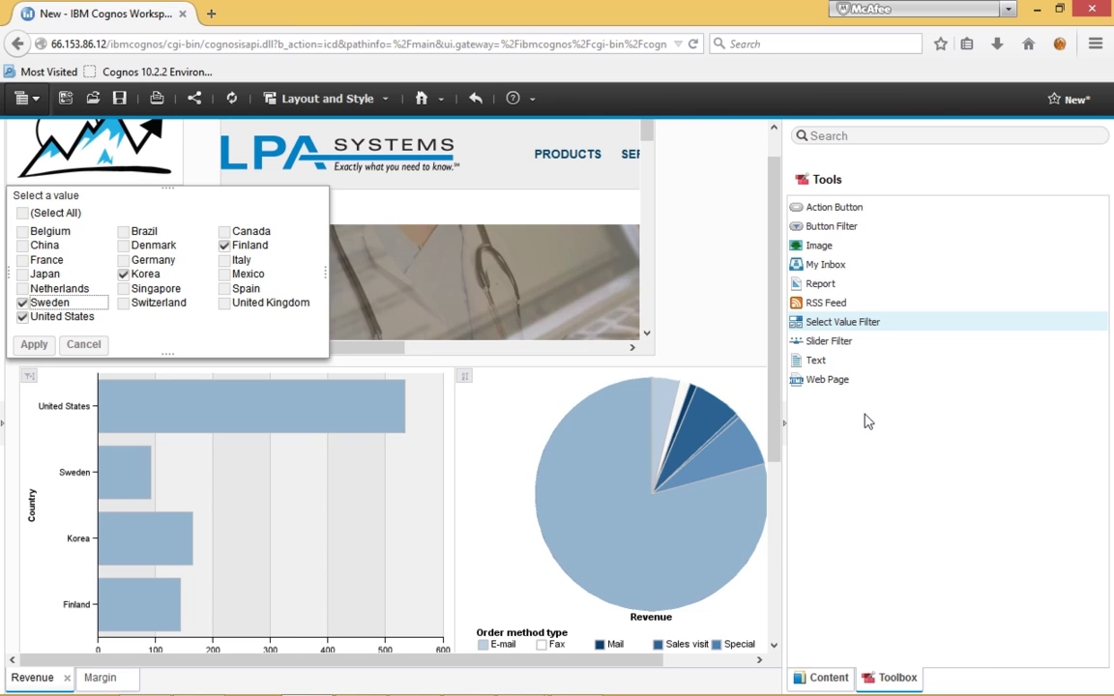
Step: Widen the canvas by narrowing the tools pane and add a Button Filter widget beside the Web Page widget
left_click_drag(427, 663, 544, 682)
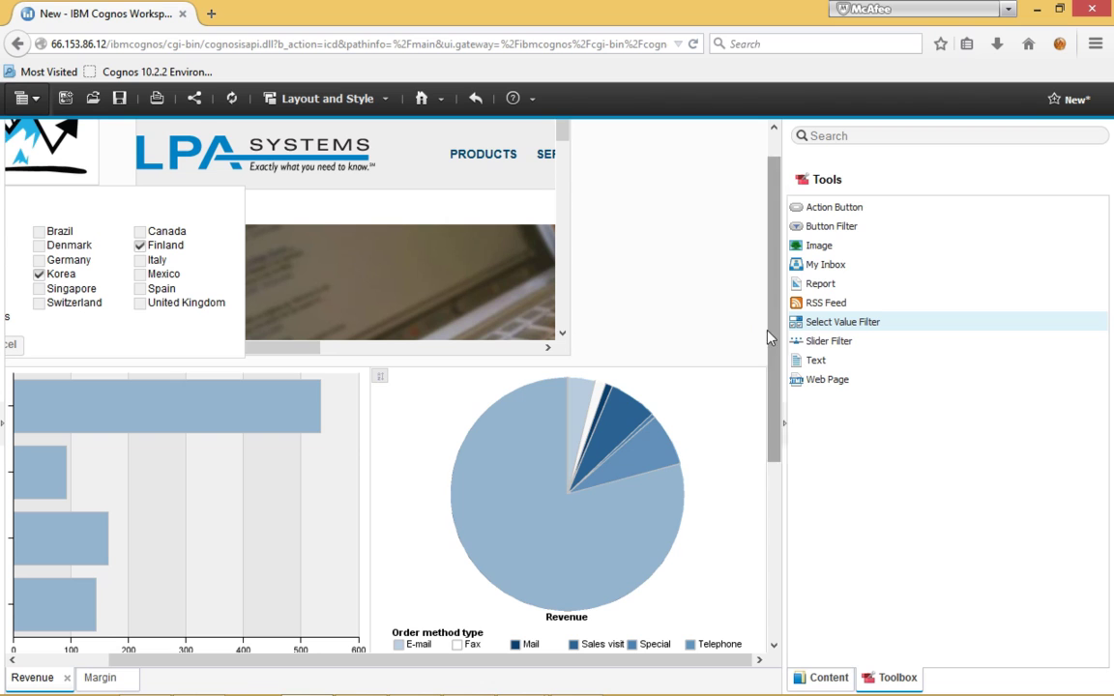
left_click_drag(783, 453, 971, 475)
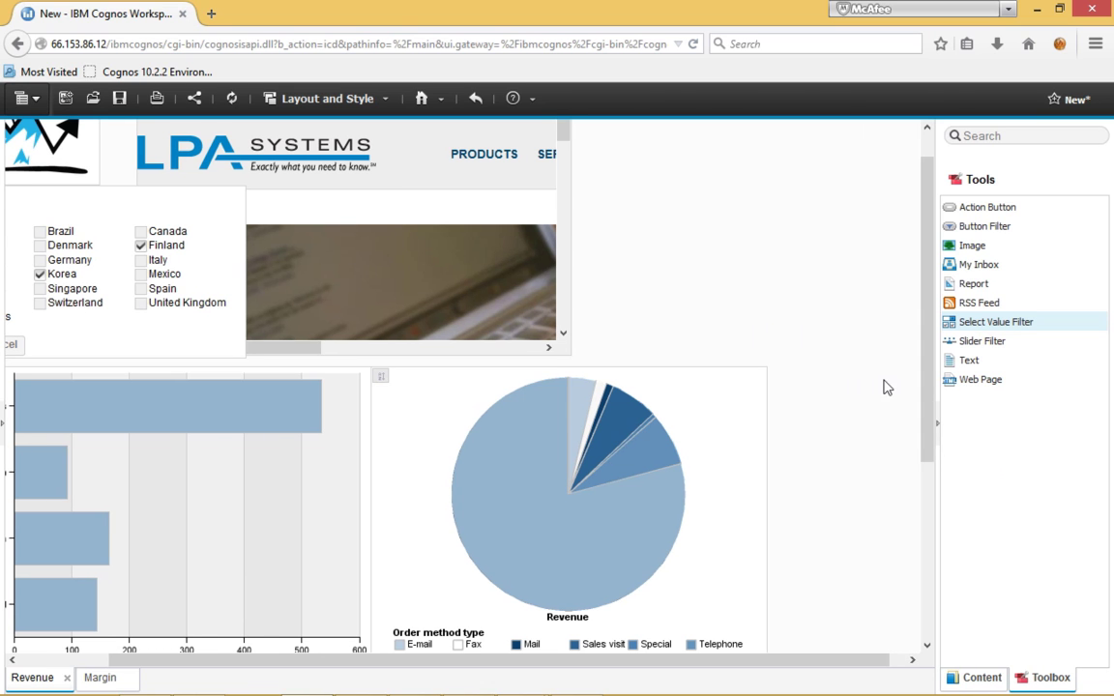
left_click_drag(1006, 231, 570, 141)
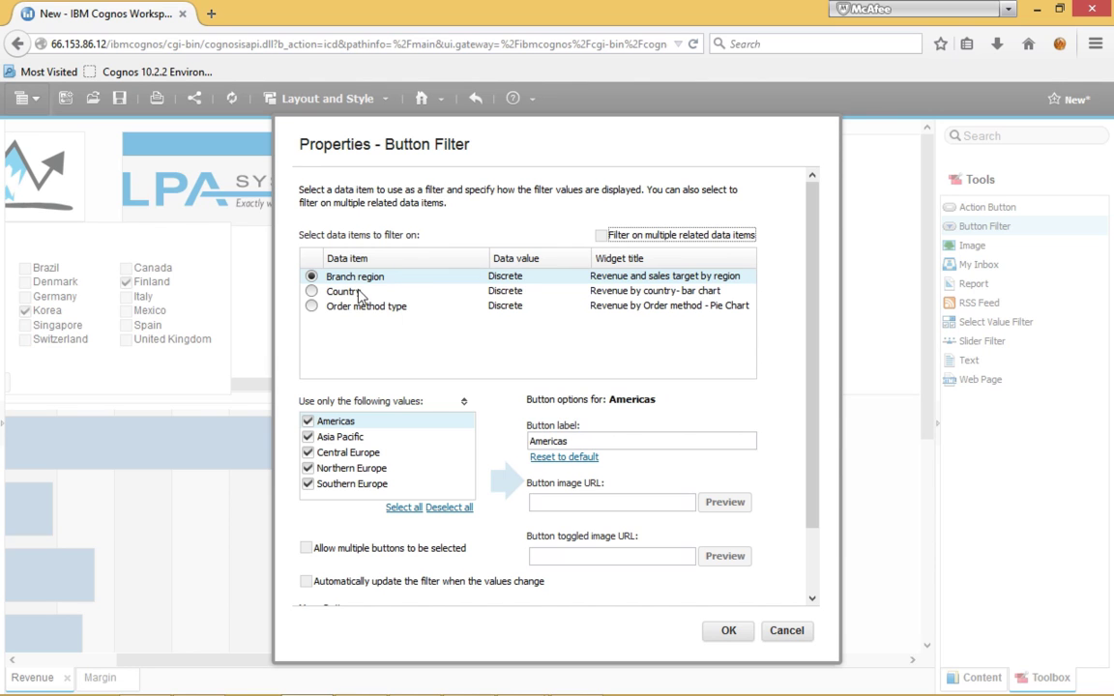
Step: Set the button filter to use Order method type with all values and allow multiple buttons to be selected
left_click(311, 306)
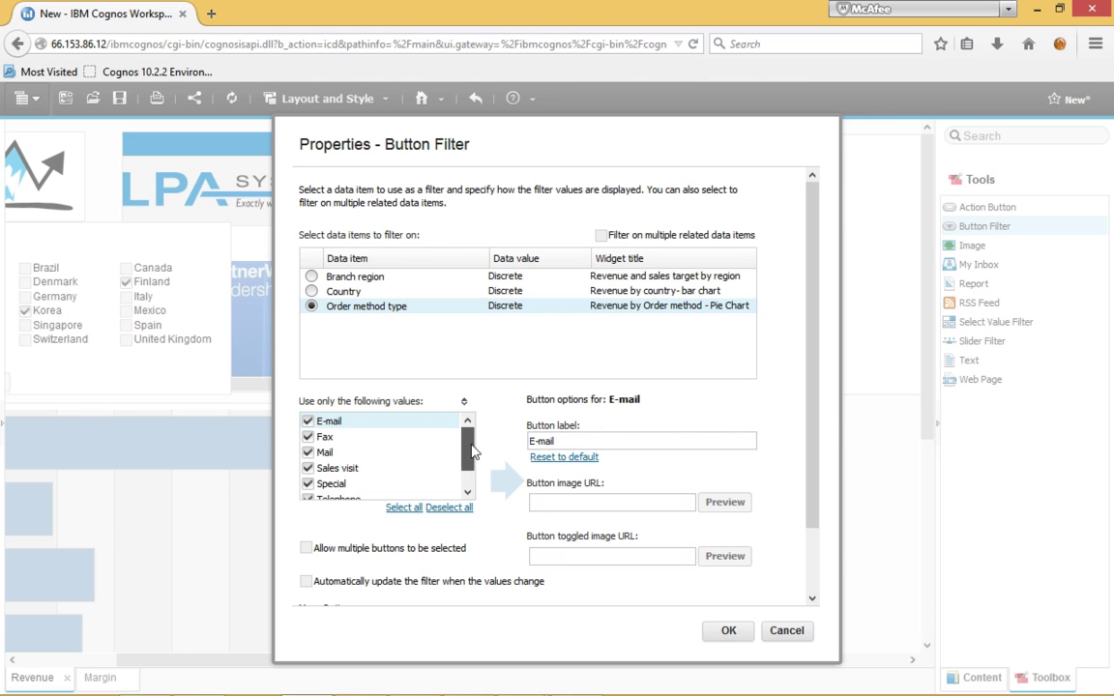
left_click_drag(468, 451, 473, 473)
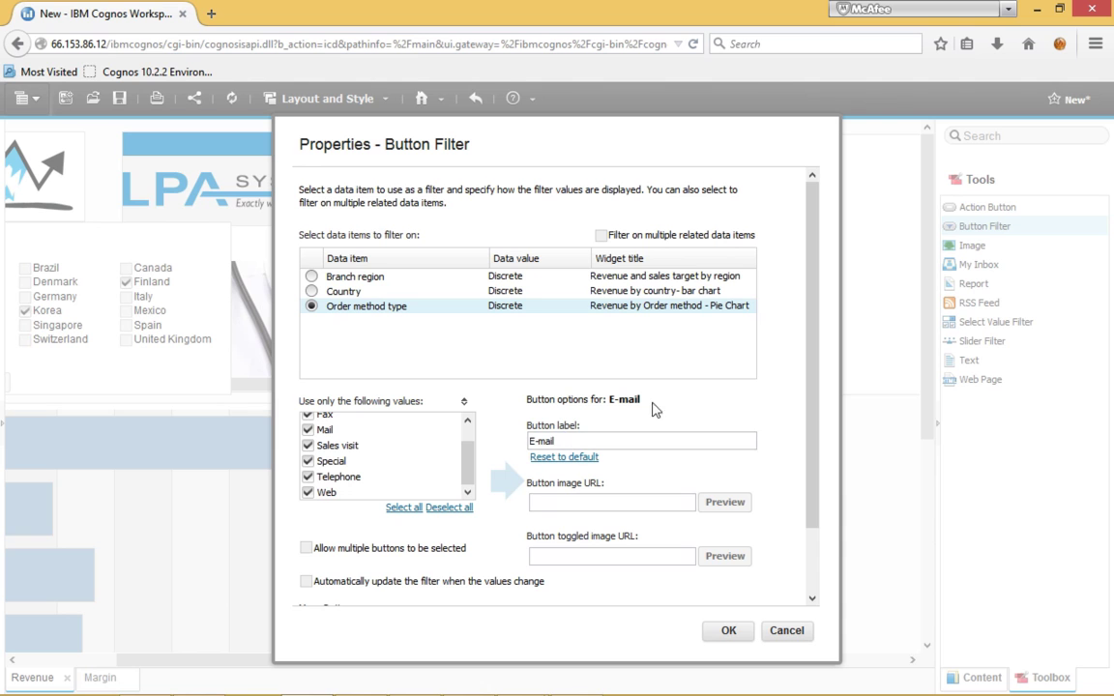
scroll(341, 537, "down", 2)
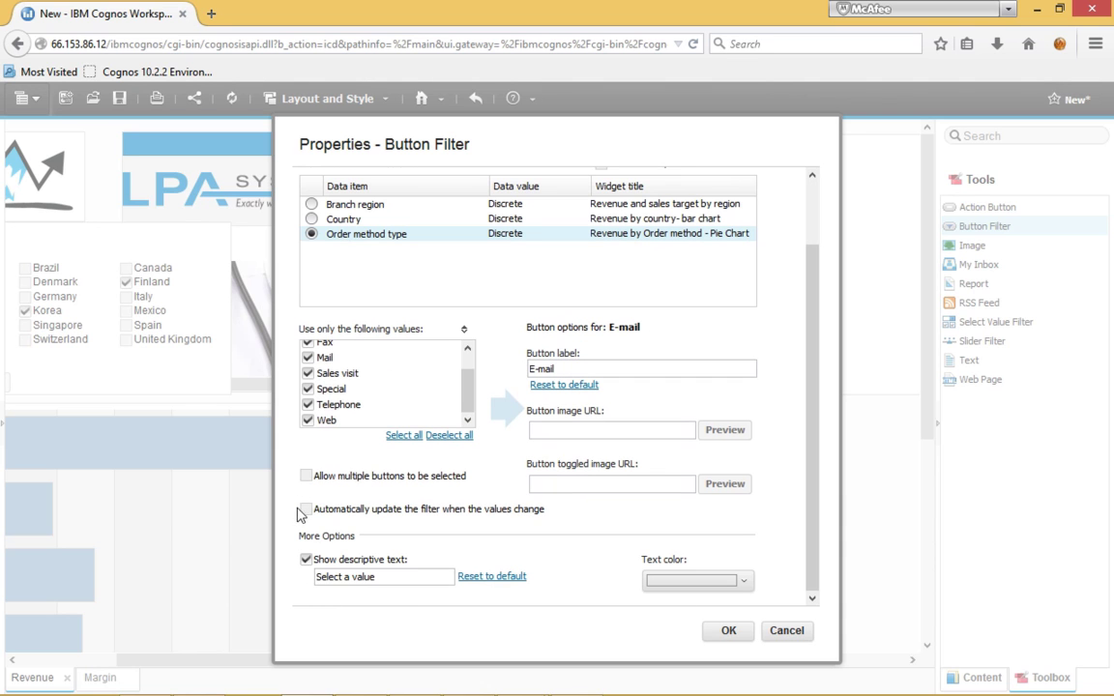
left_click(338, 477)
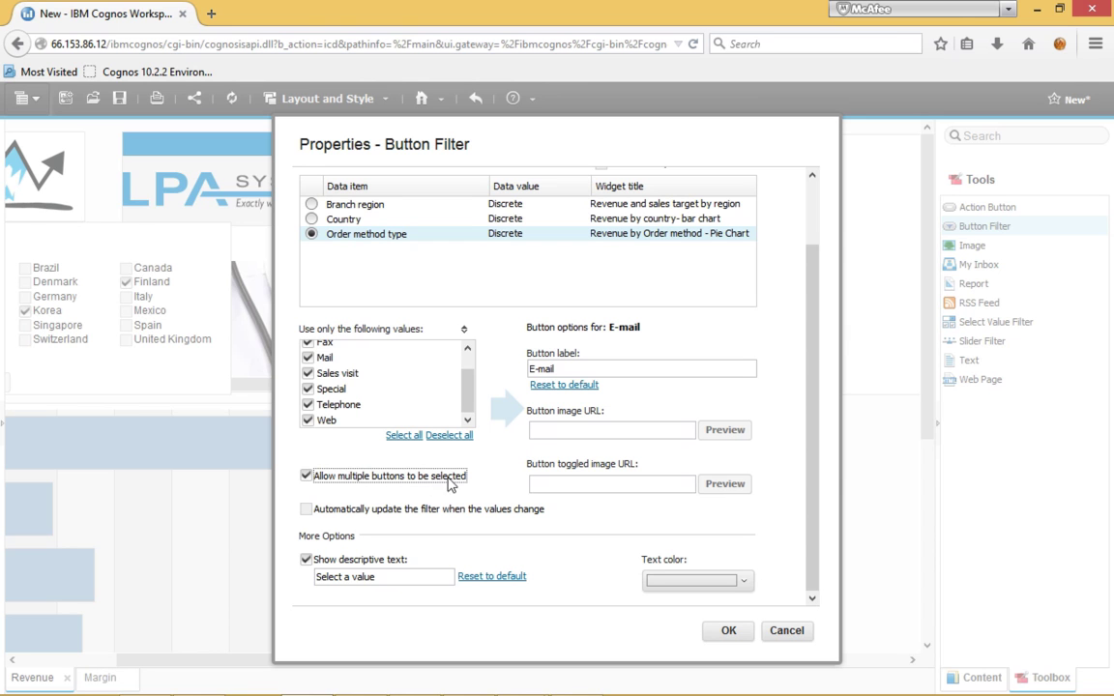
left_click(727, 632)
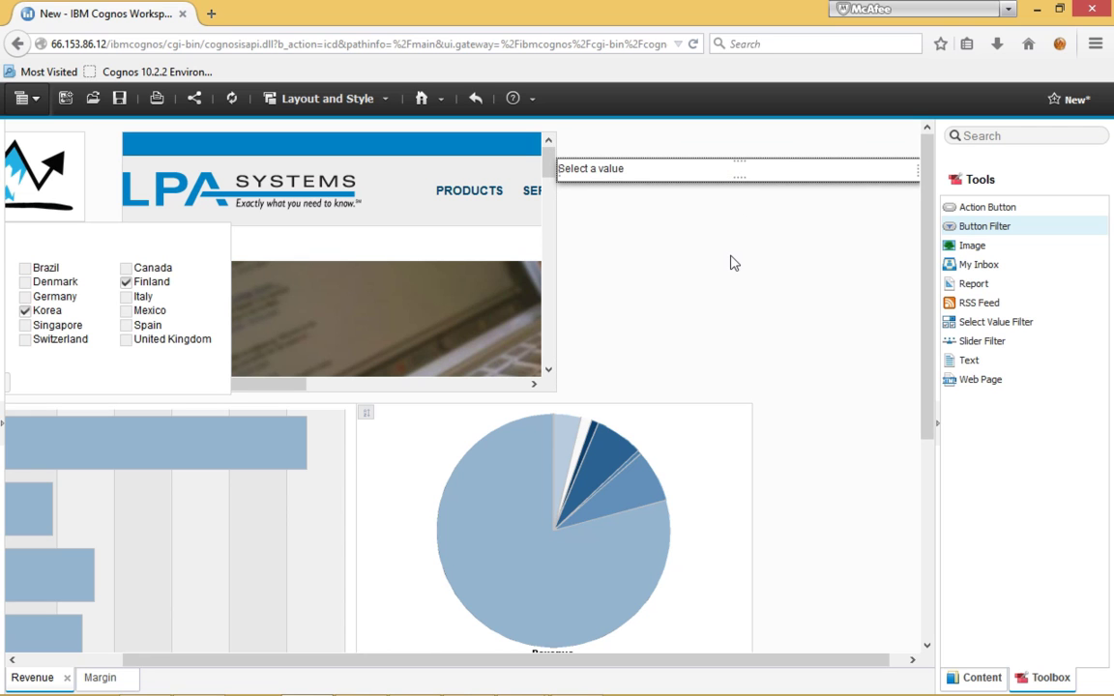
Step: Heighten the button filter so its buttons show and move it down to just above the order method pie chart
left_click_drag(739, 159, 739, 133)
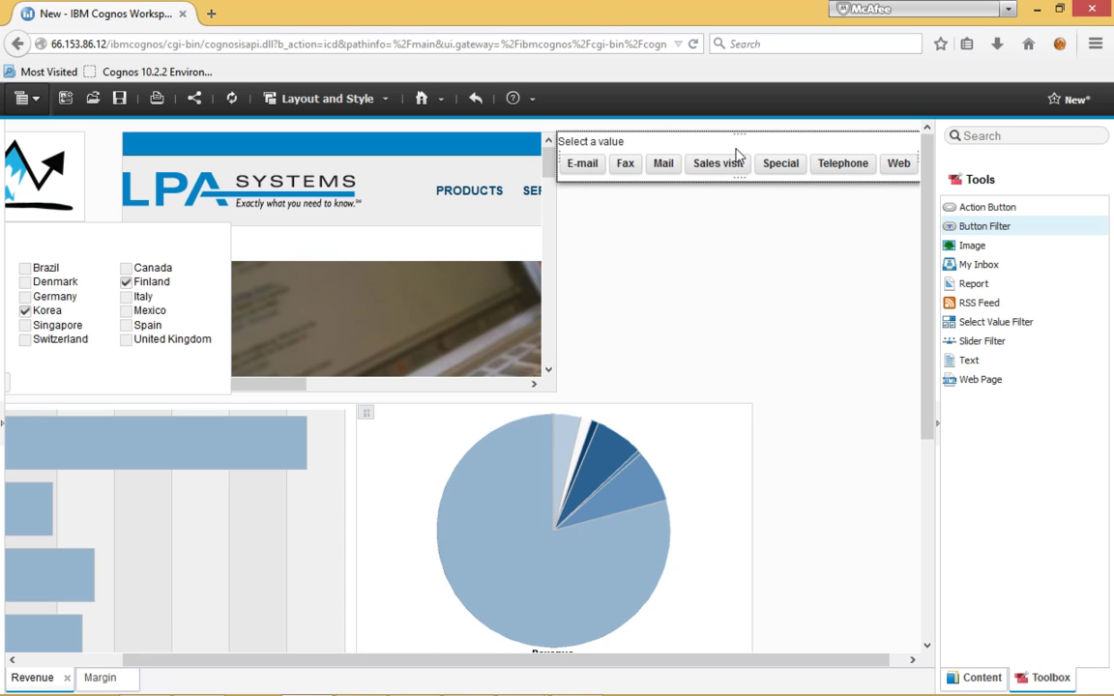
left_click_drag(755, 180, 762, 368)
scroll(760, 532, "down", 3)
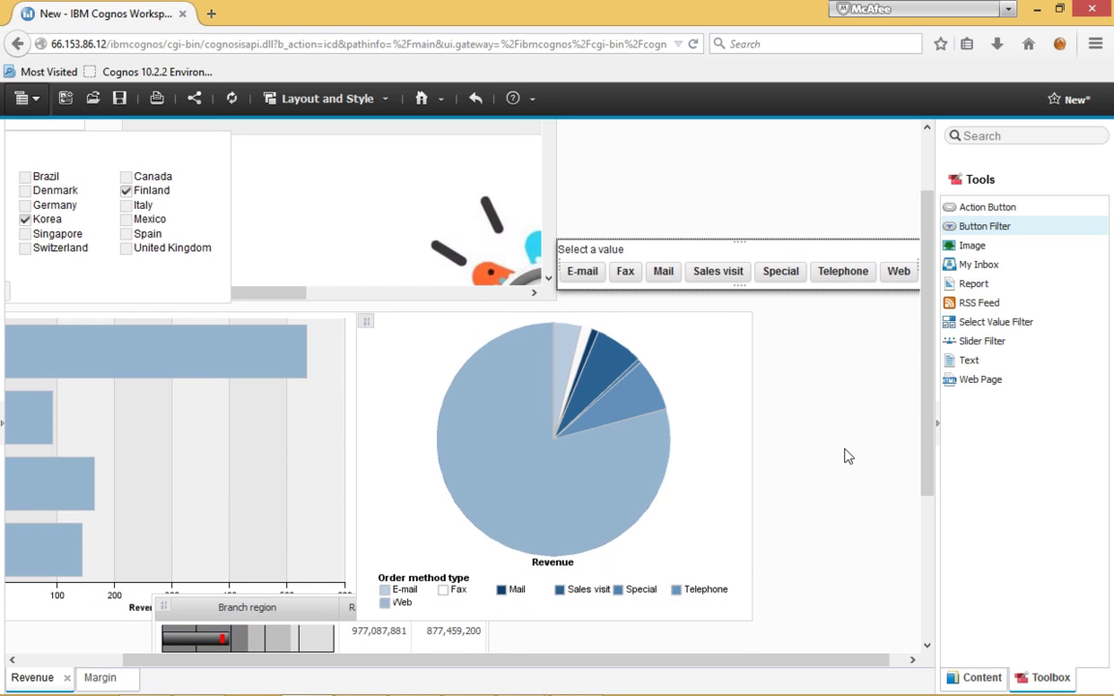
Step: Filter the order method pie chart to E-mail, Mail and Special with the button filter
left_click(581, 272)
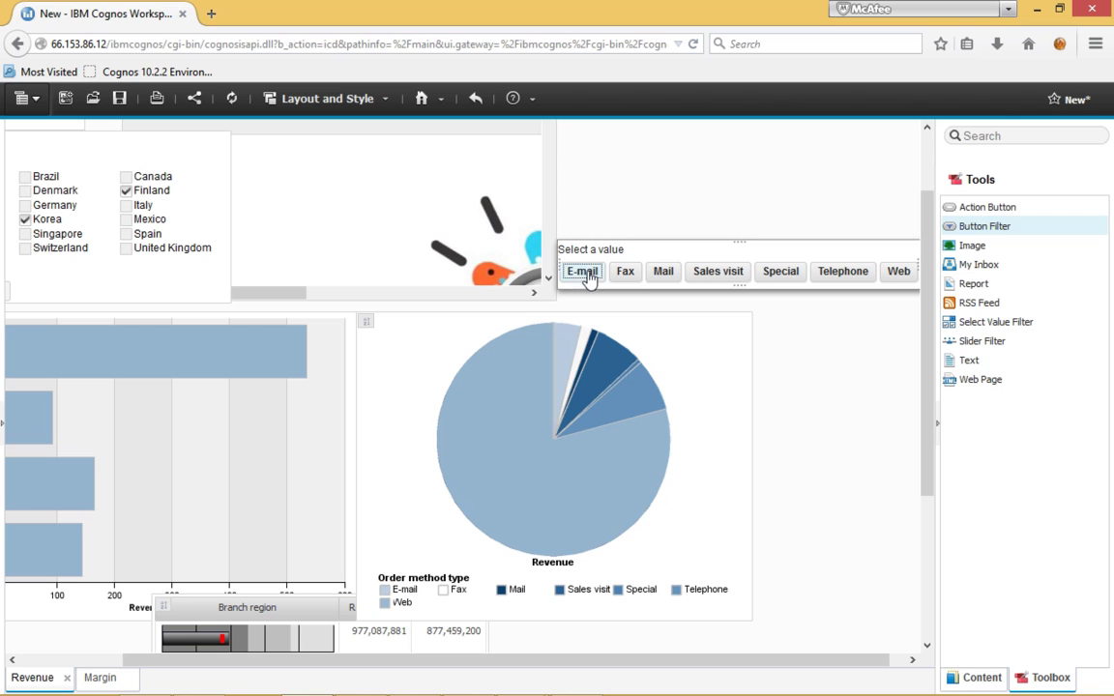
left_click(662, 272)
left_click(781, 272)
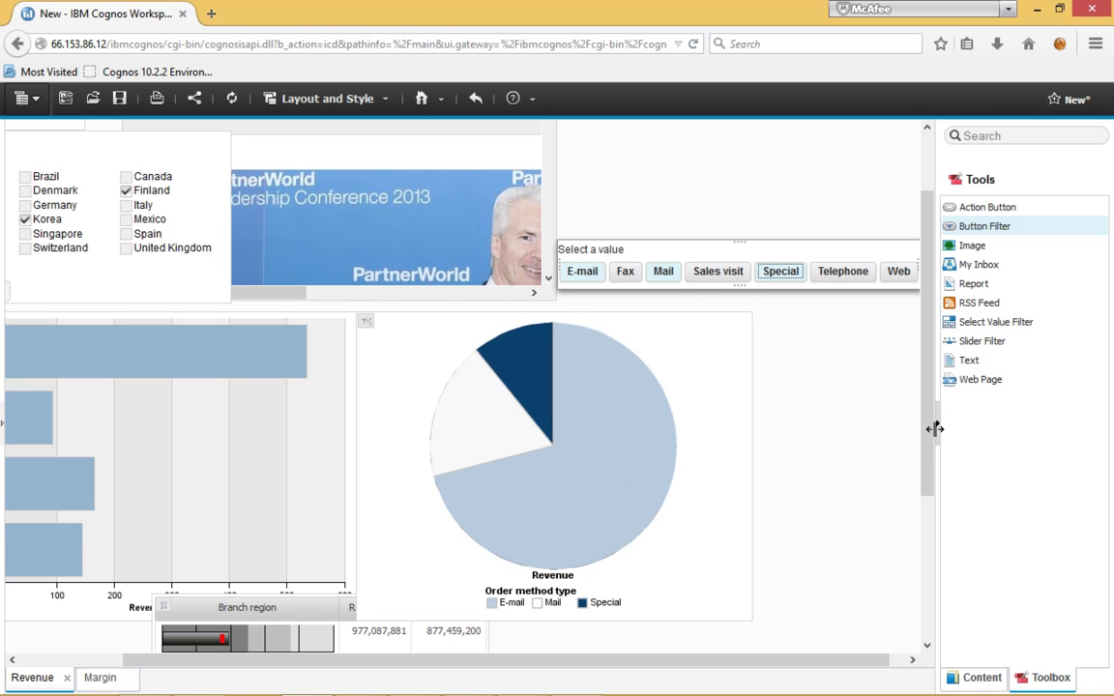
Step: Shift the order method pie chart sideways and arrange all widgets on the Revenue tab to fit their content
left_click_drag(928, 438, 921, 331)
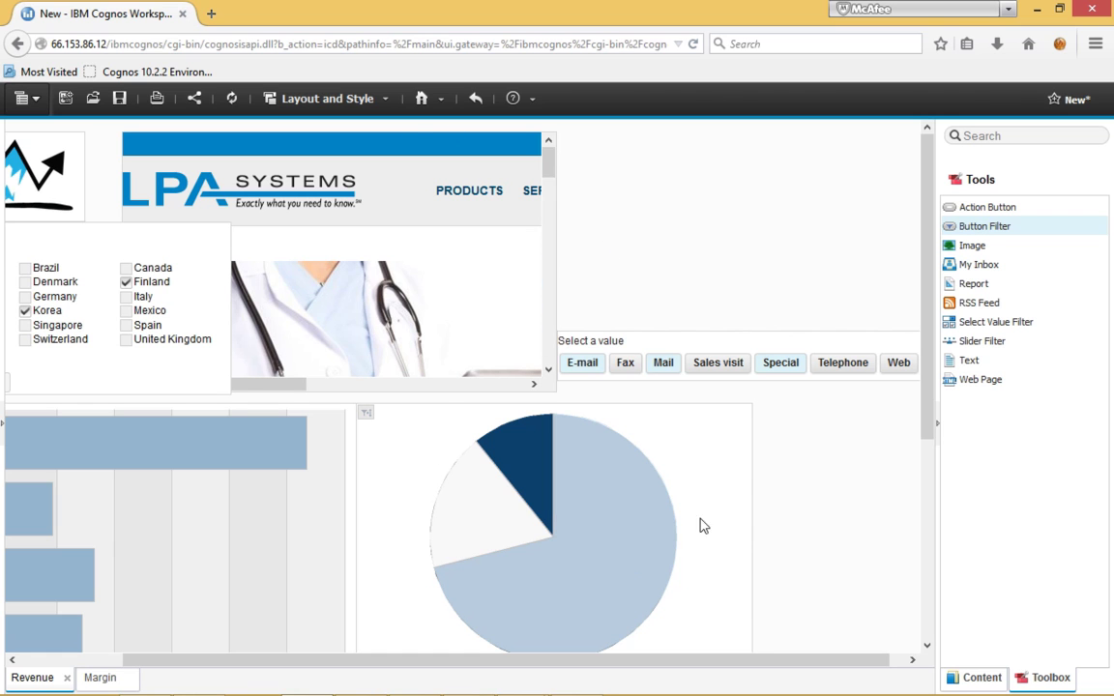
left_click(703, 449)
left_click_drag(651, 391, 765, 391)
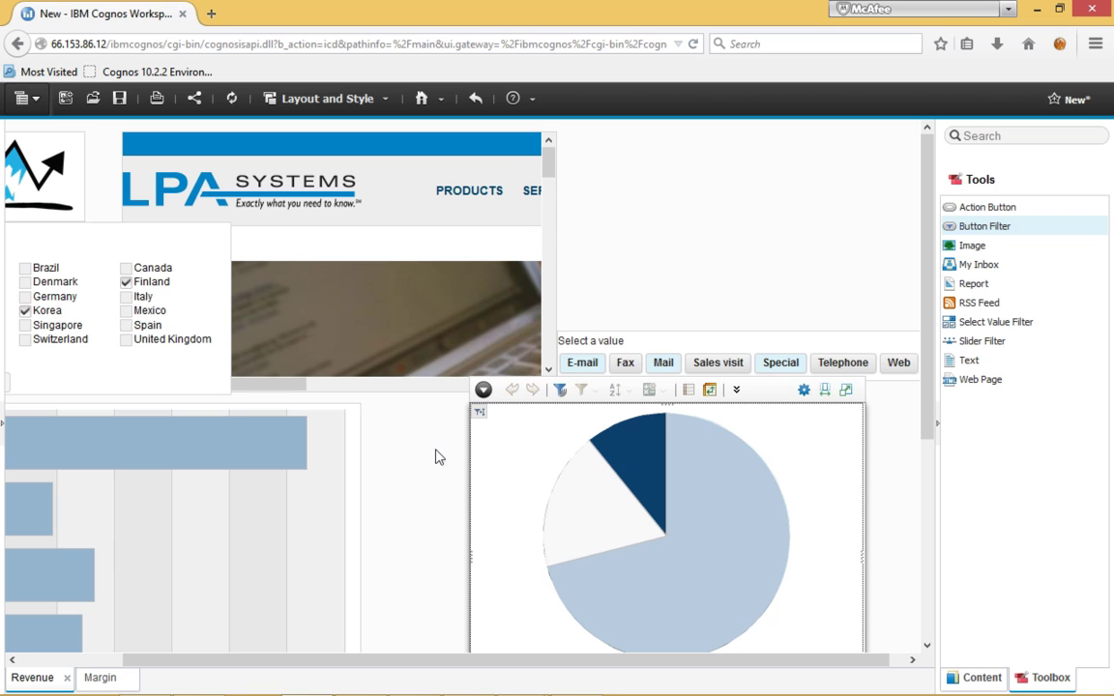
left_click(658, 262)
right_click(657, 255)
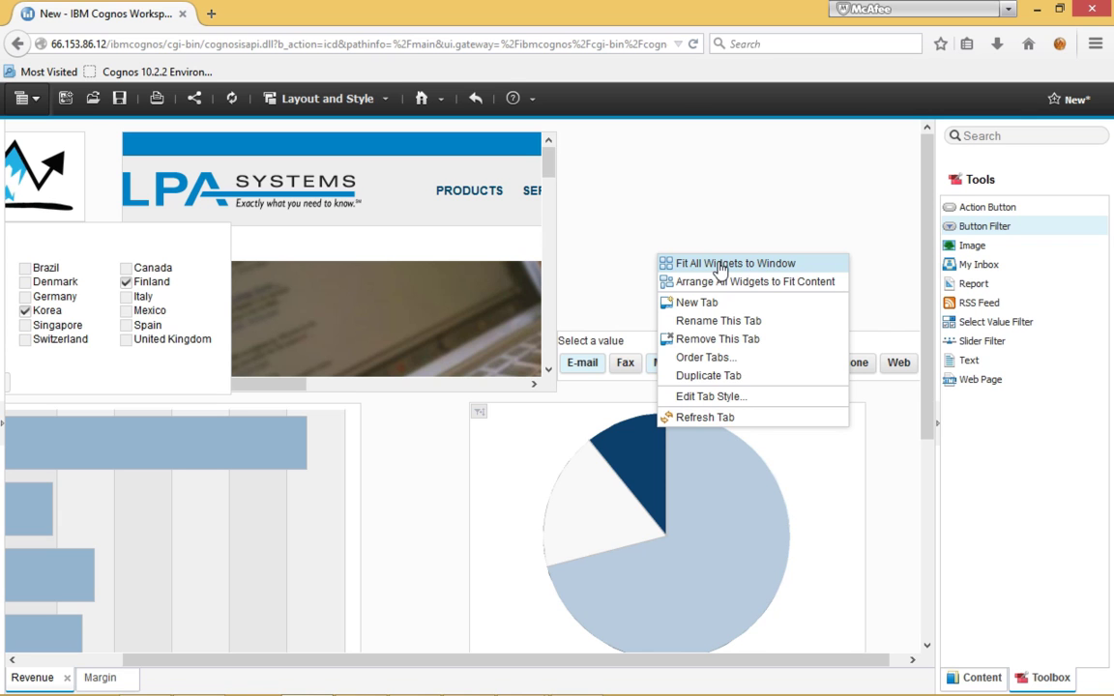
left_click(757, 281)
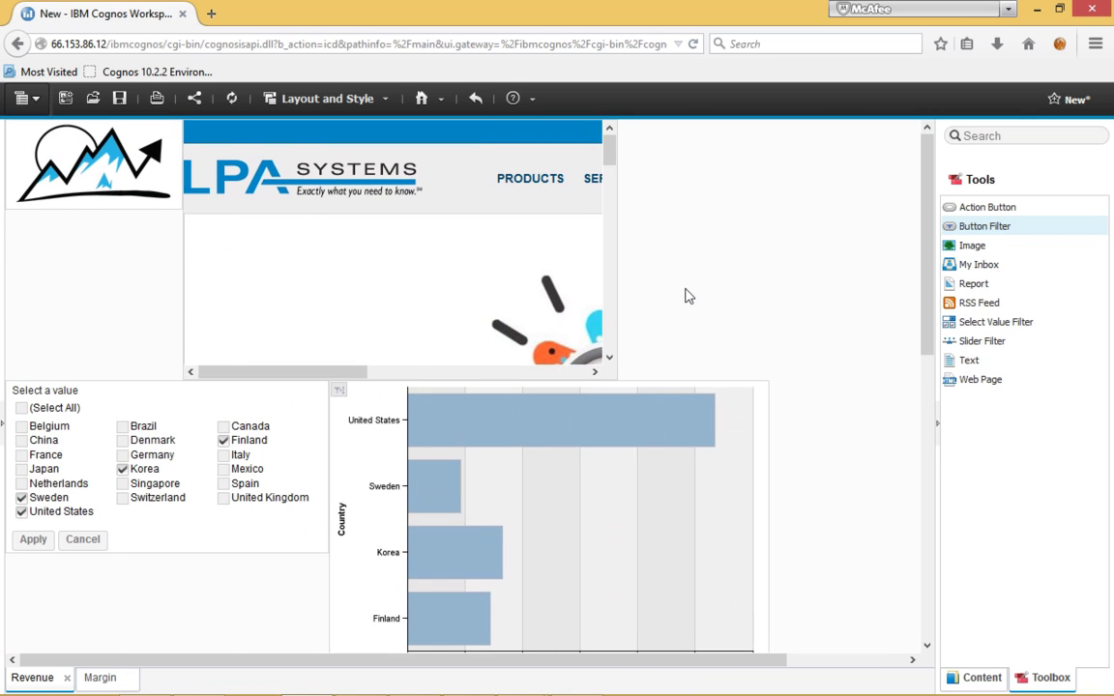
Step: Review the rearranged Revenue tab from the logo and web page to the branch region table
scroll(831, 309, "down", 8)
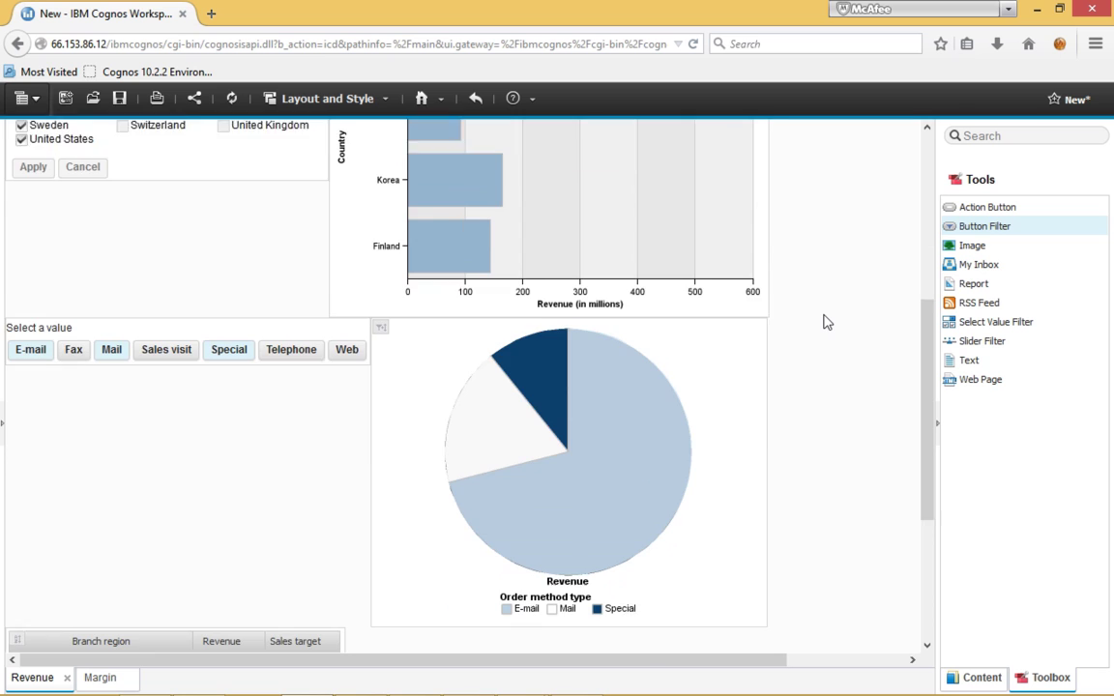
scroll(827, 322, "down", 1)
scroll(468, 392, "down", 5)
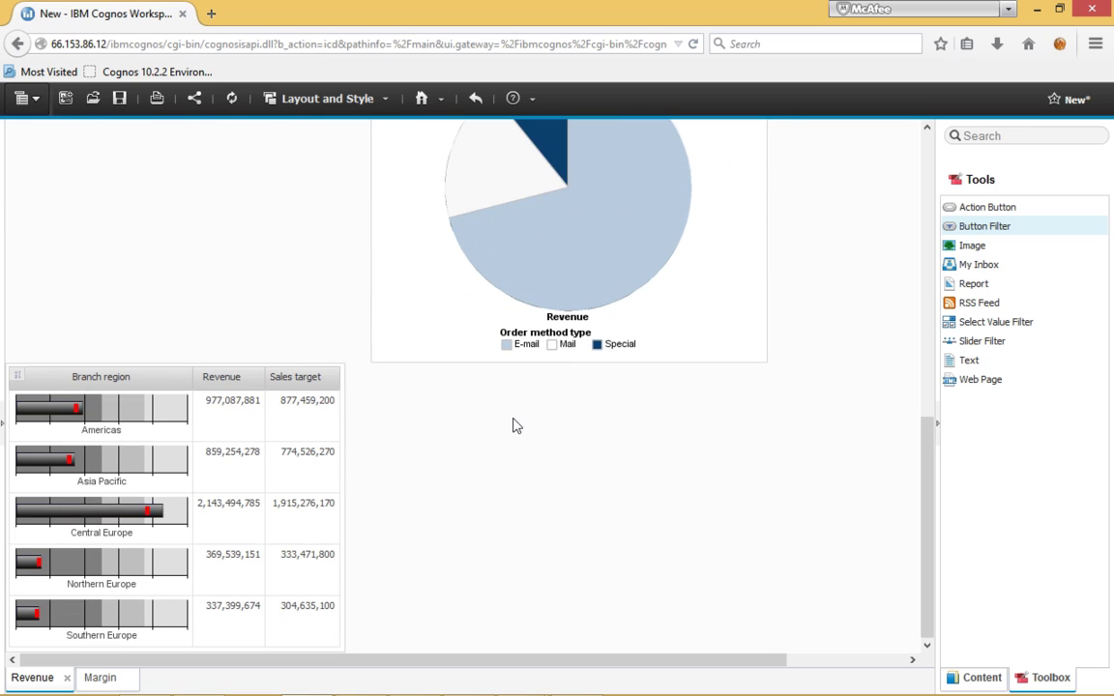
scroll(515, 425, "up", 13)
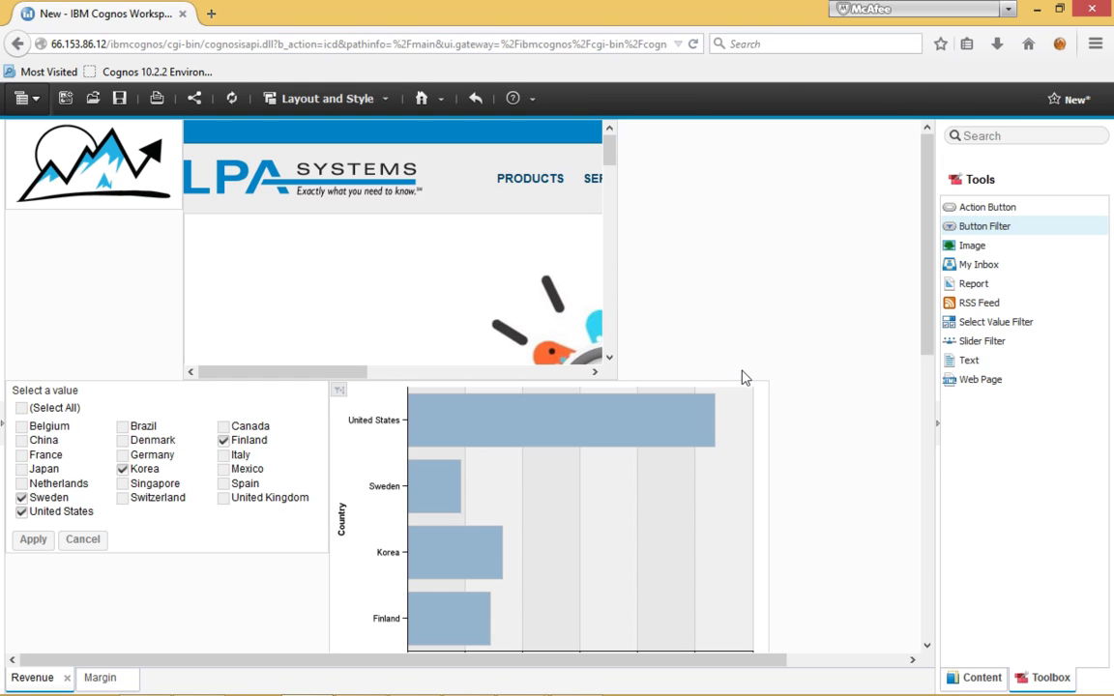
scroll(858, 416, "down", 5)
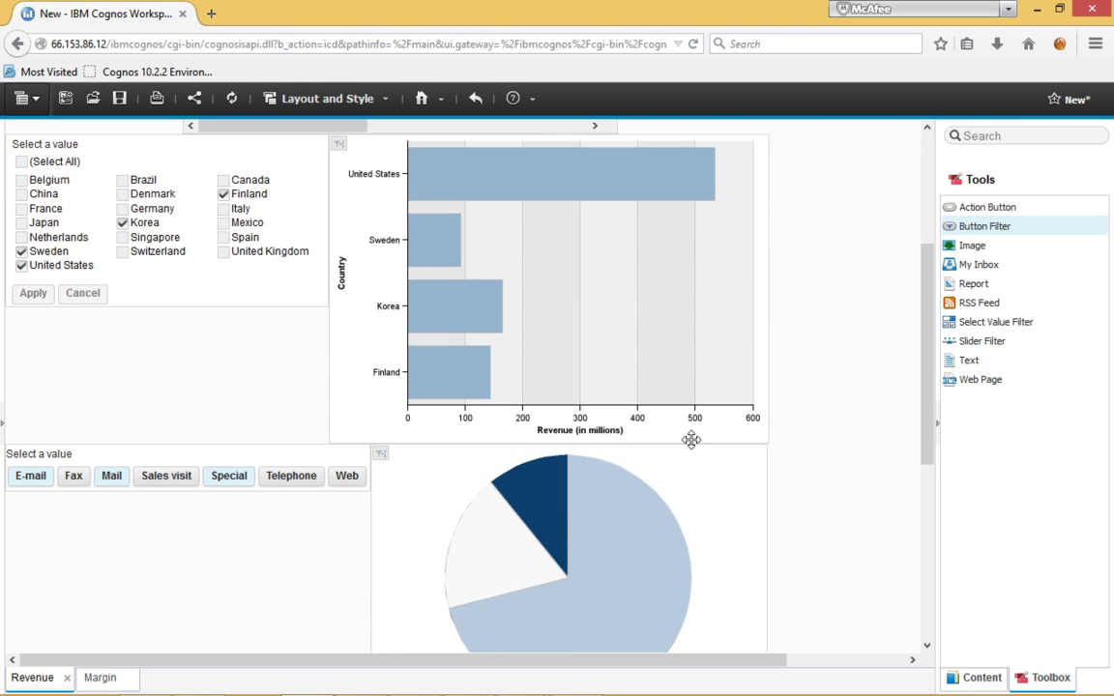
scroll(707, 493, "down", 6)
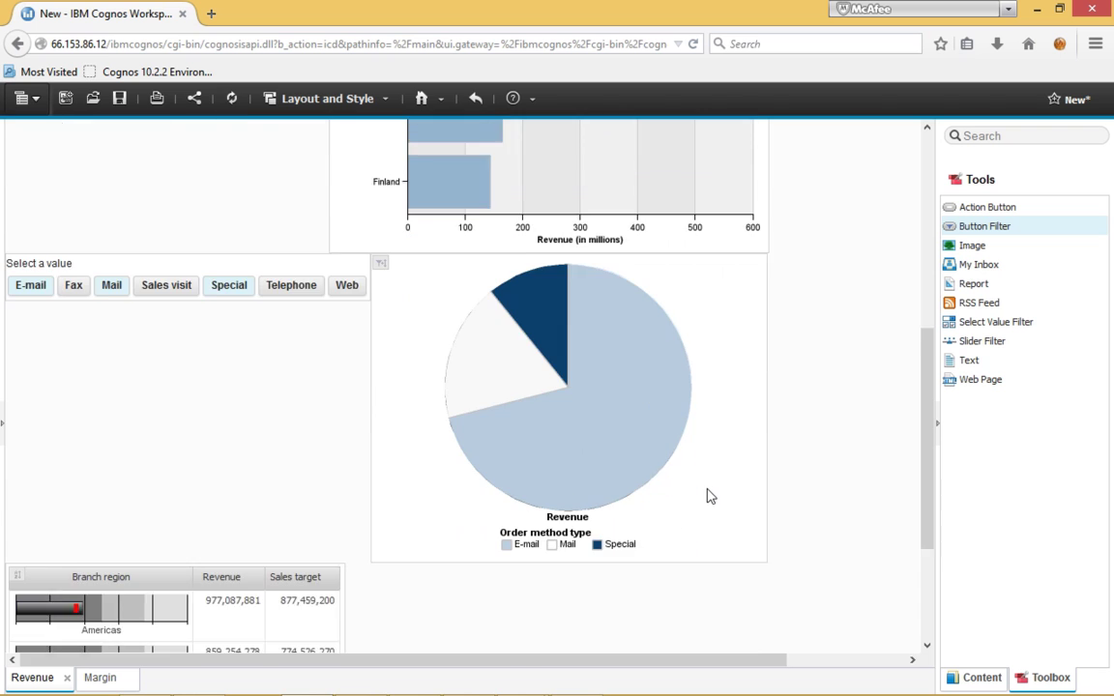
scroll(709, 276, "up", 10)
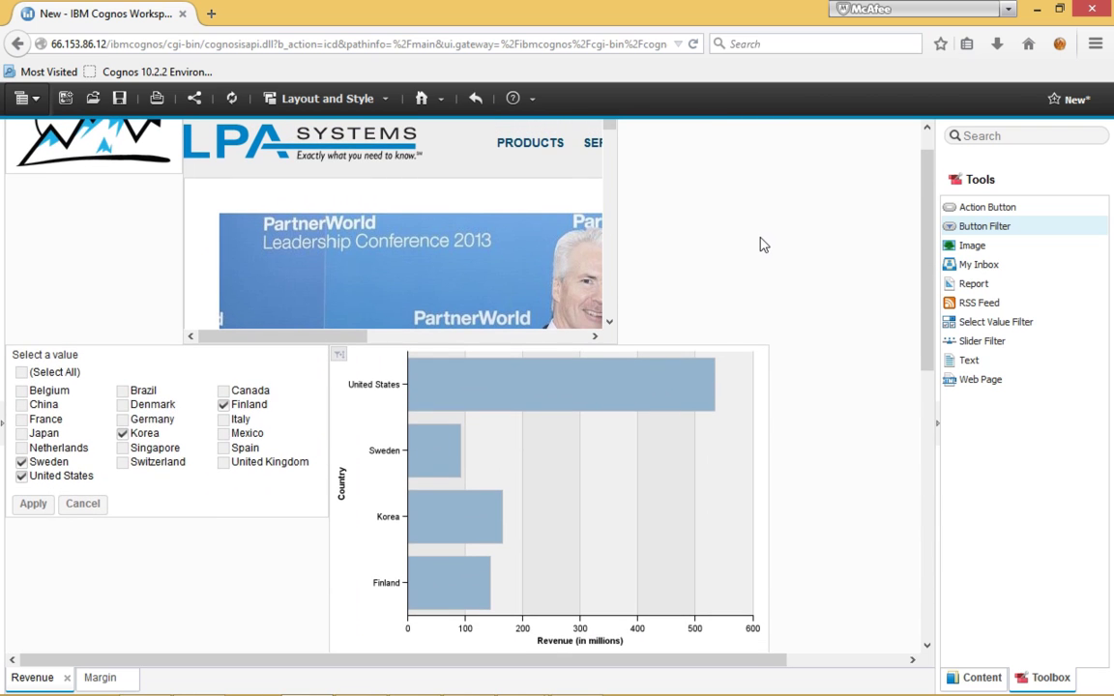
right_click(760, 241)
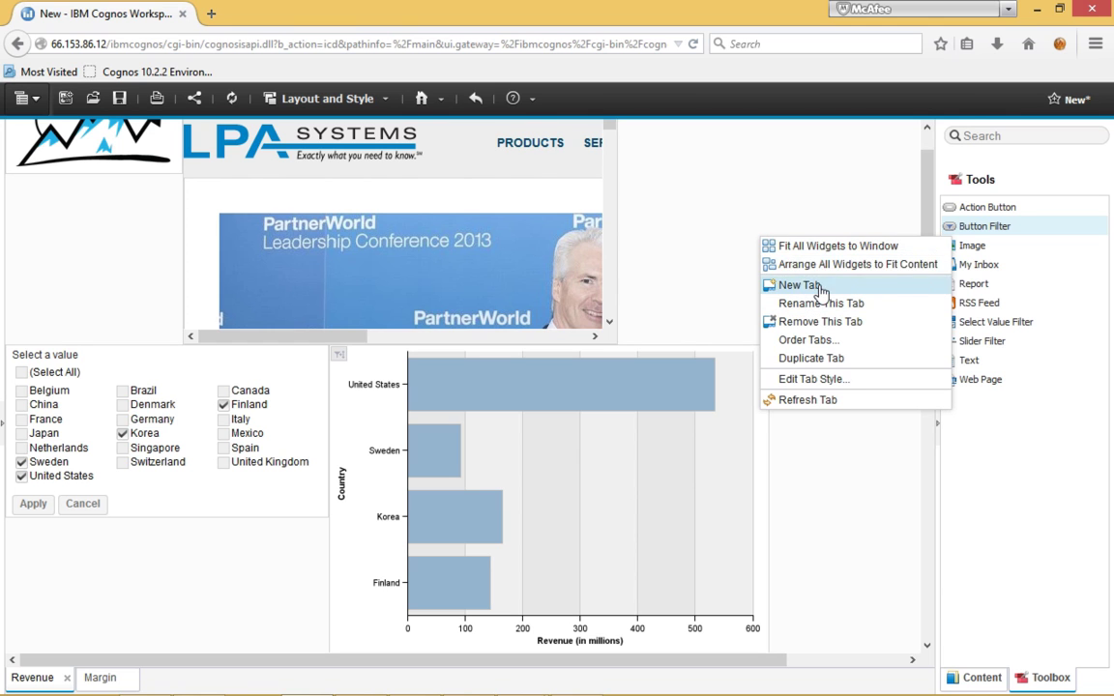
left_click(677, 244)
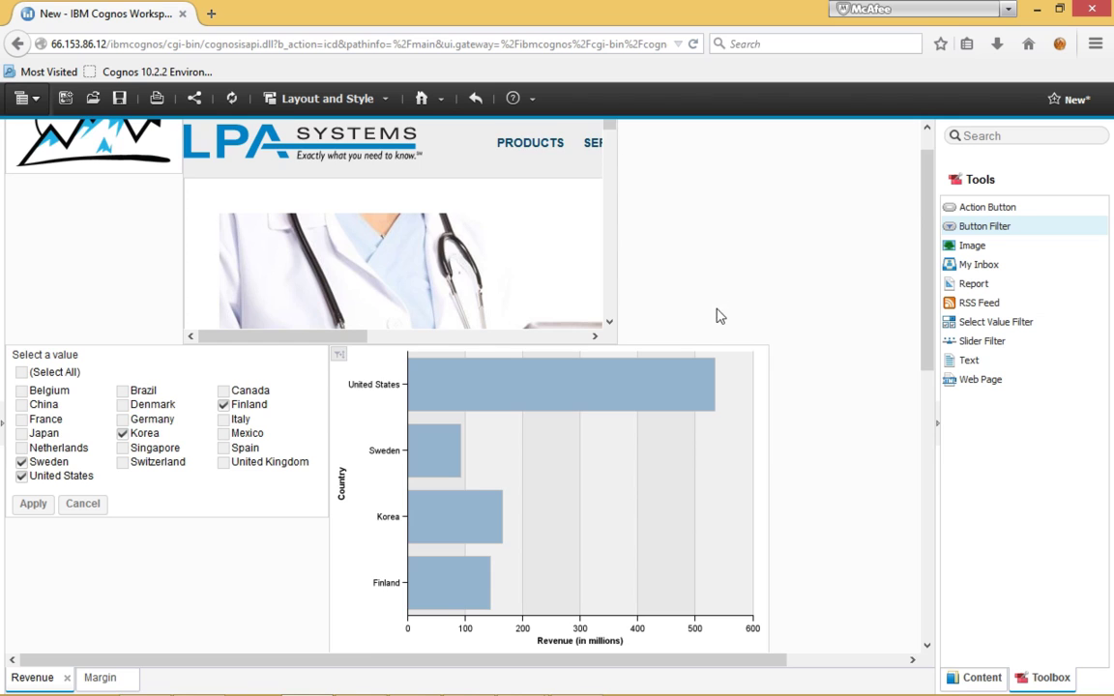
Step: Expand the global area shared by all tabs and add a Select Value Filter widget to it
scroll(797, 343, "down", 3)
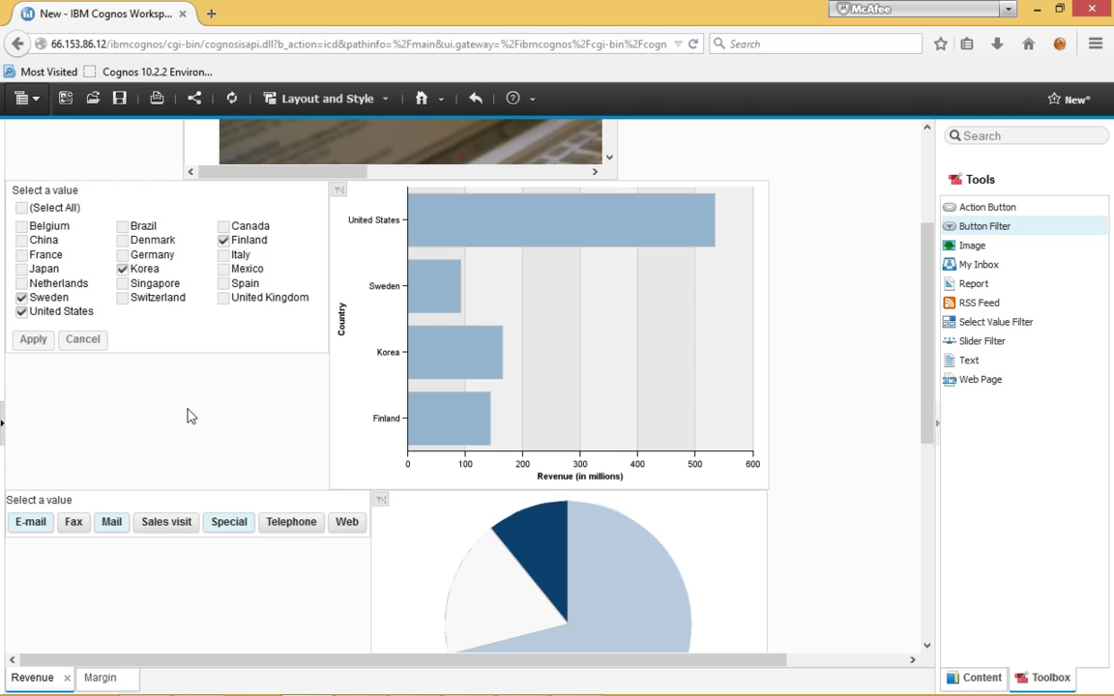
left_click(3, 426)
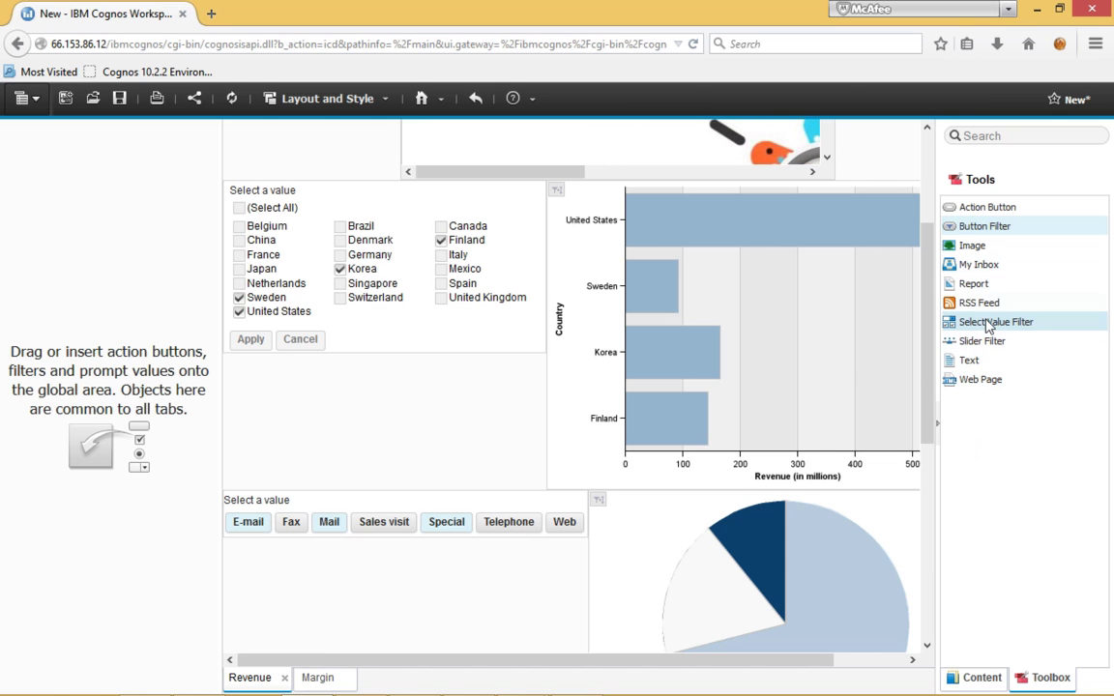
left_click_drag(991, 329, 12, 220)
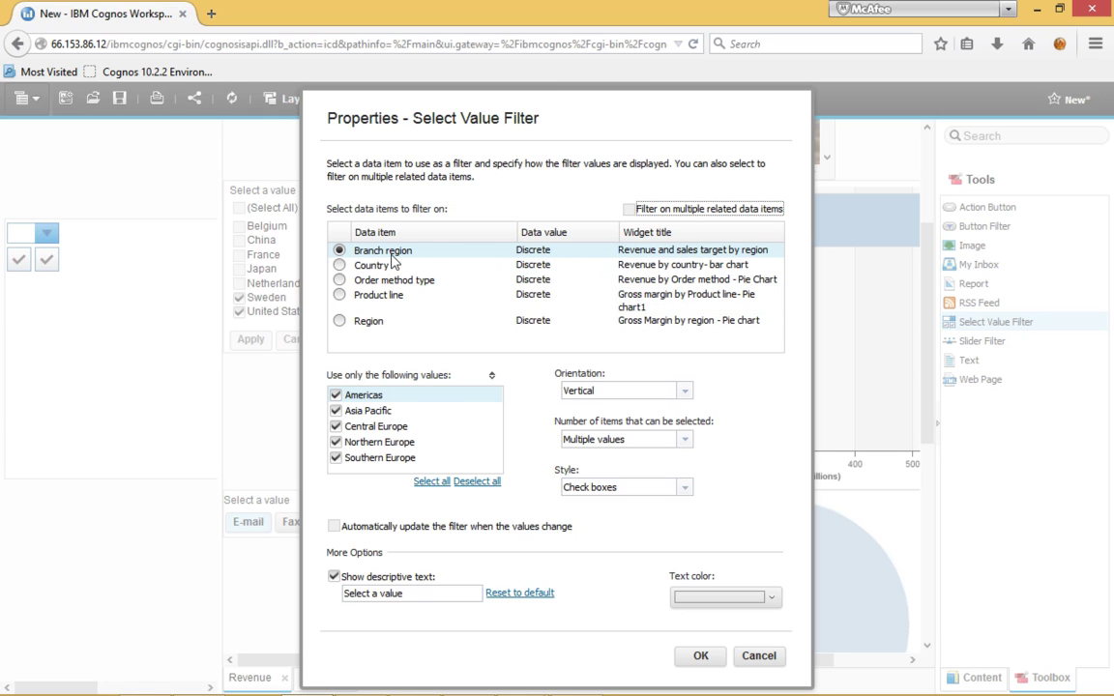
Step: Set the global value filter to filter on multiple related data items, Branch region and Region, using all values
left_click(339, 322)
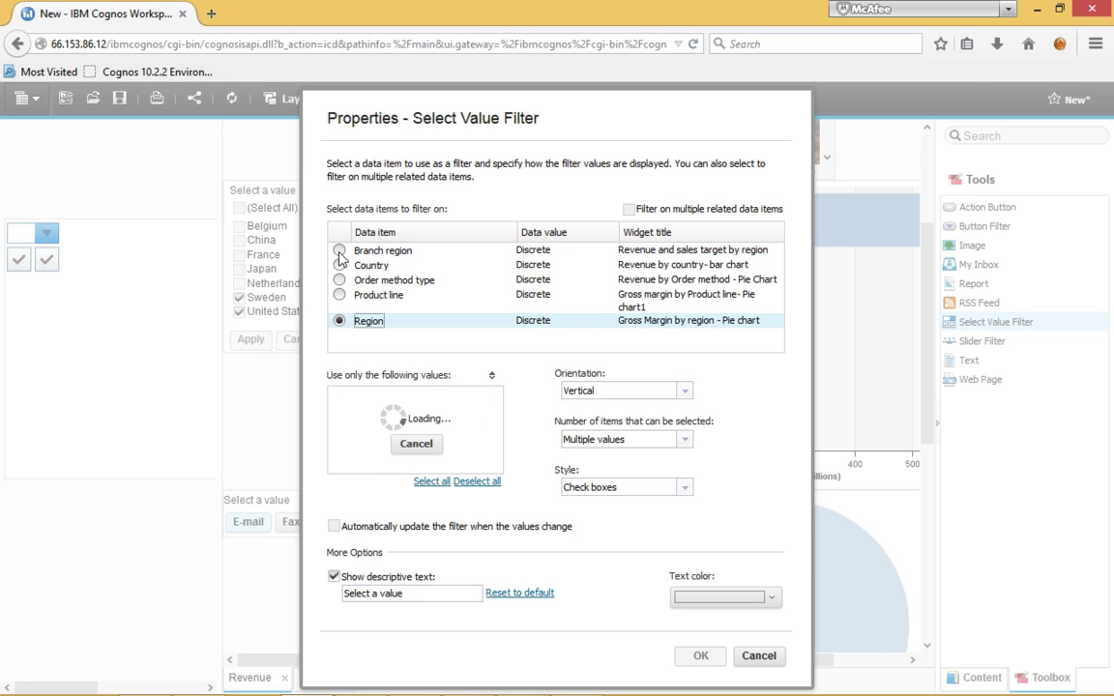
left_click(339, 252)
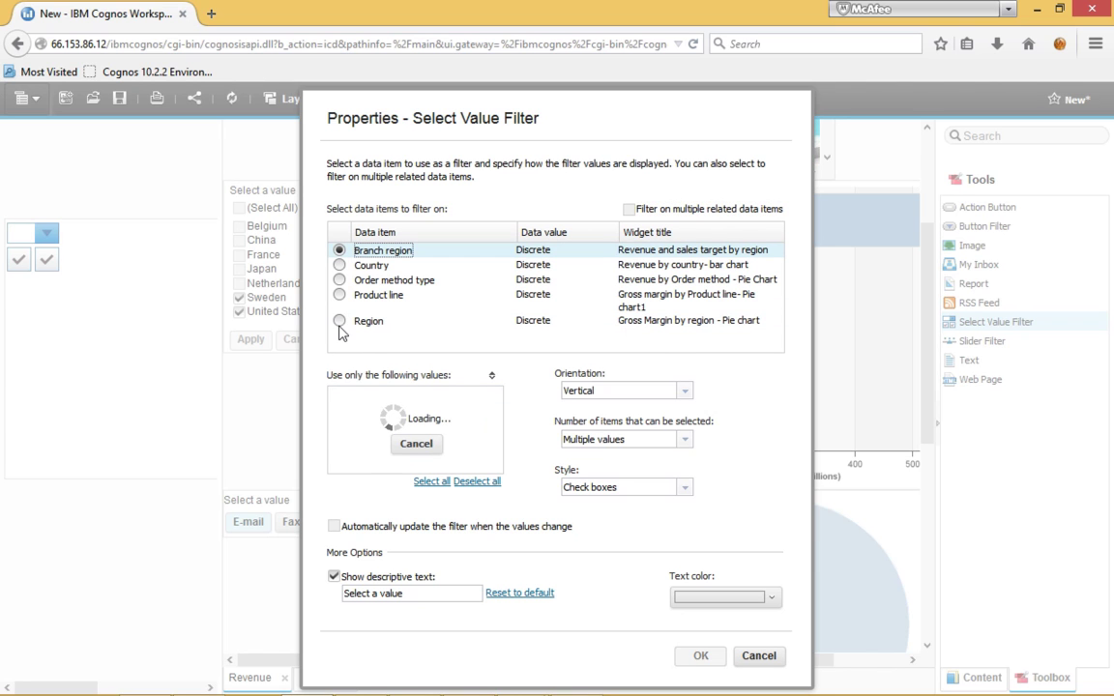
left_click(629, 209)
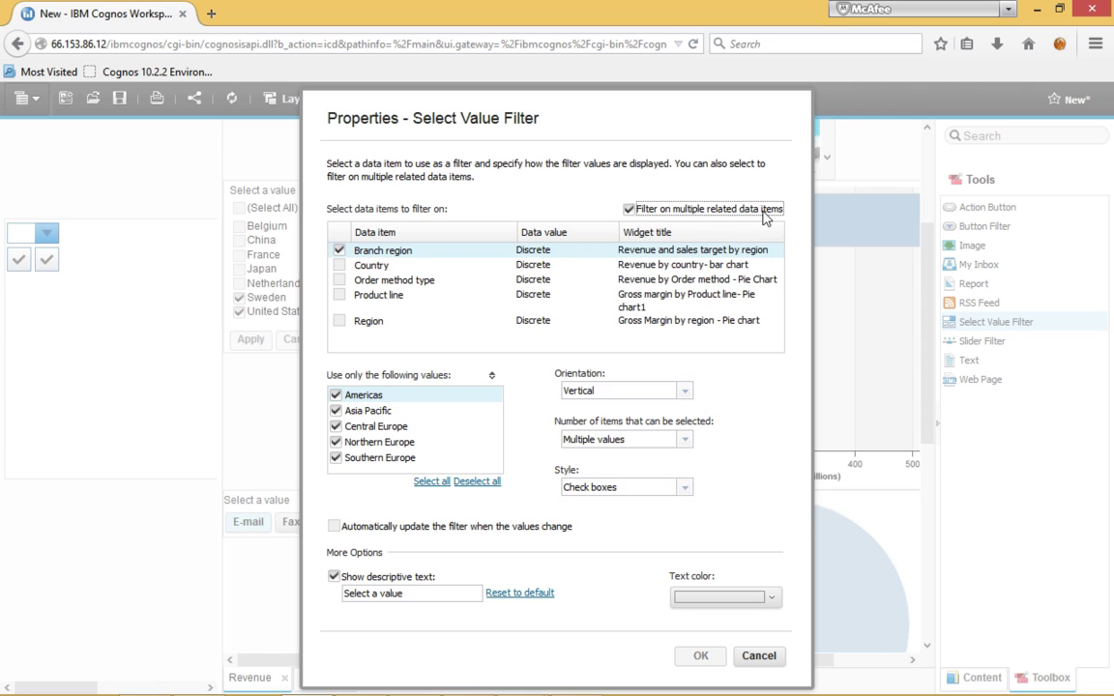
left_click(338, 320)
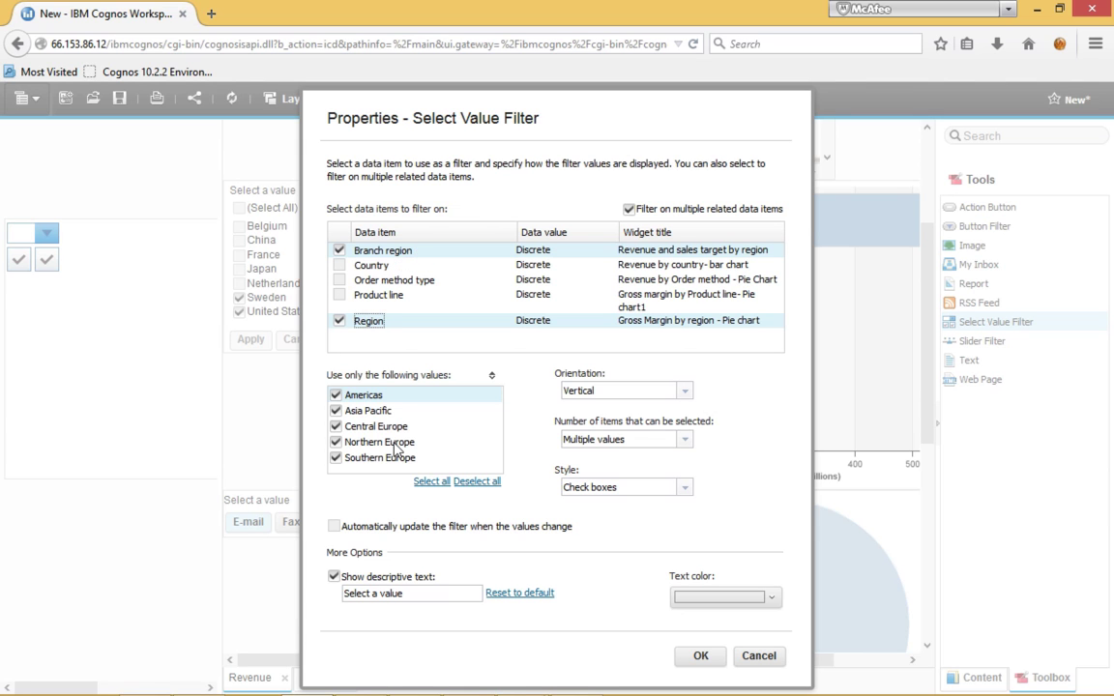
left_click(701, 657)
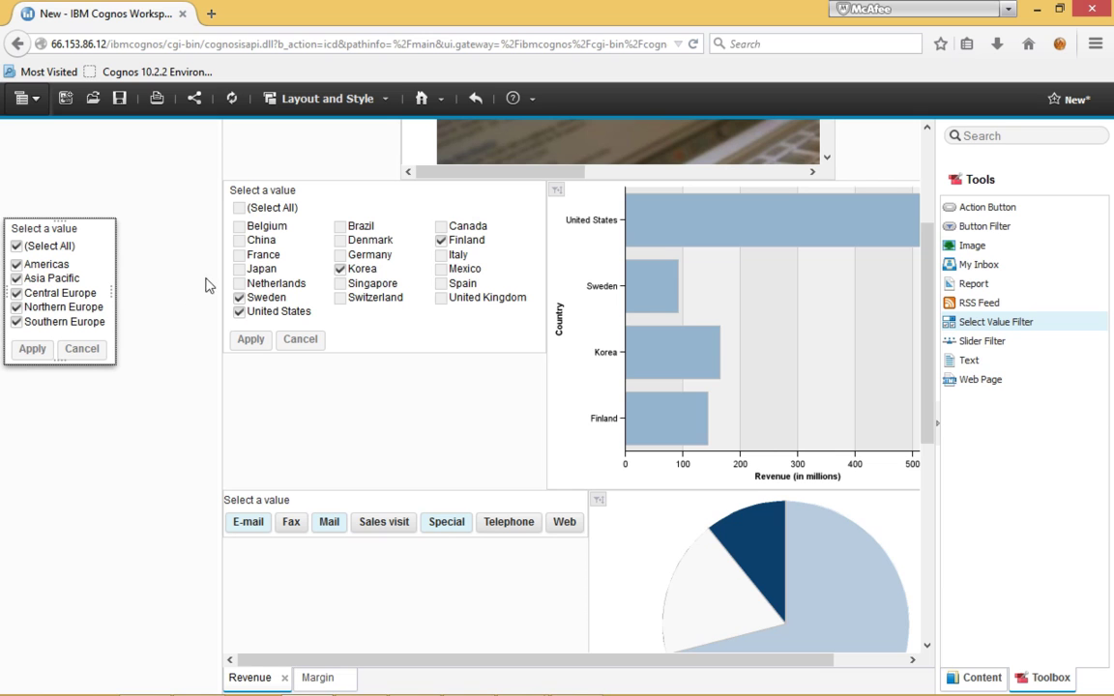
Step: Narrow the global area and apply its region filter with only Americas, Northern Europe and Southern Europe selected
left_click_drag(219, 378, 121, 390)
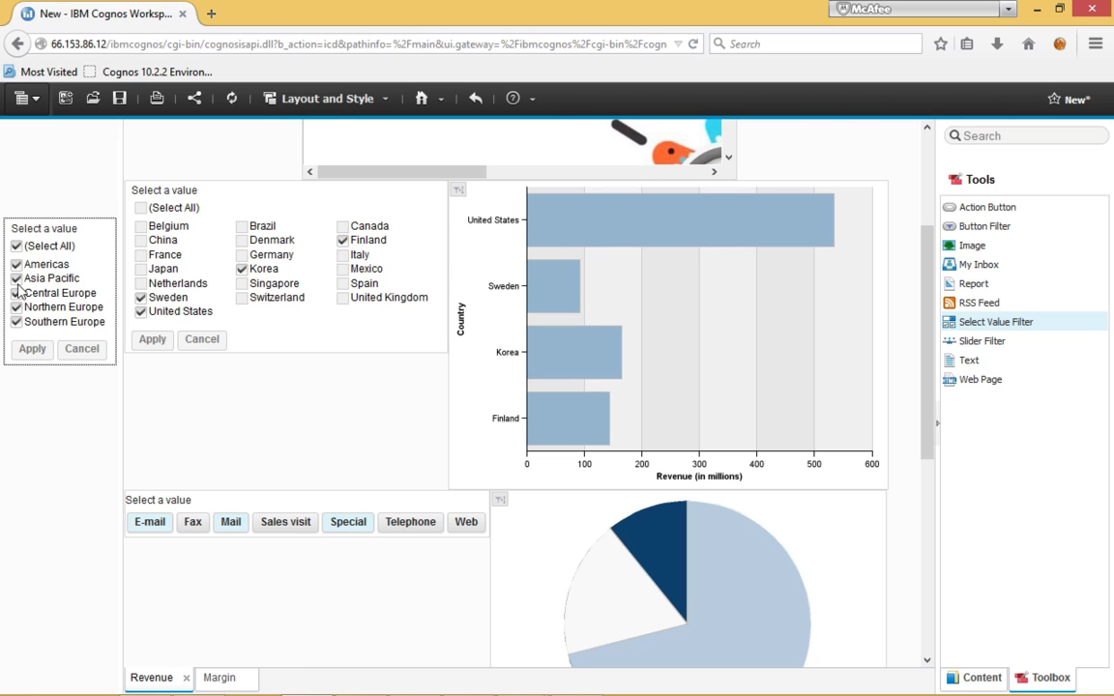
left_click(16, 245)
left_click(16, 264)
left_click(16, 279)
left_click(17, 278)
left_click(16, 306)
left_click(17, 321)
left_click(32, 350)
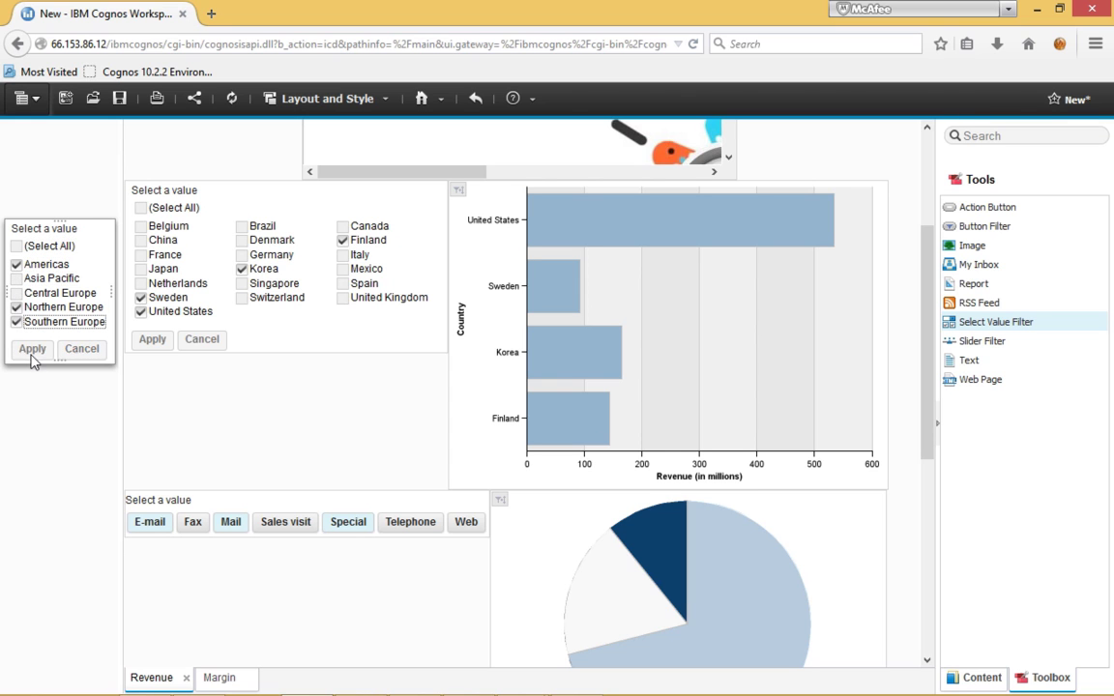
scroll(328, 518, "down", 5)
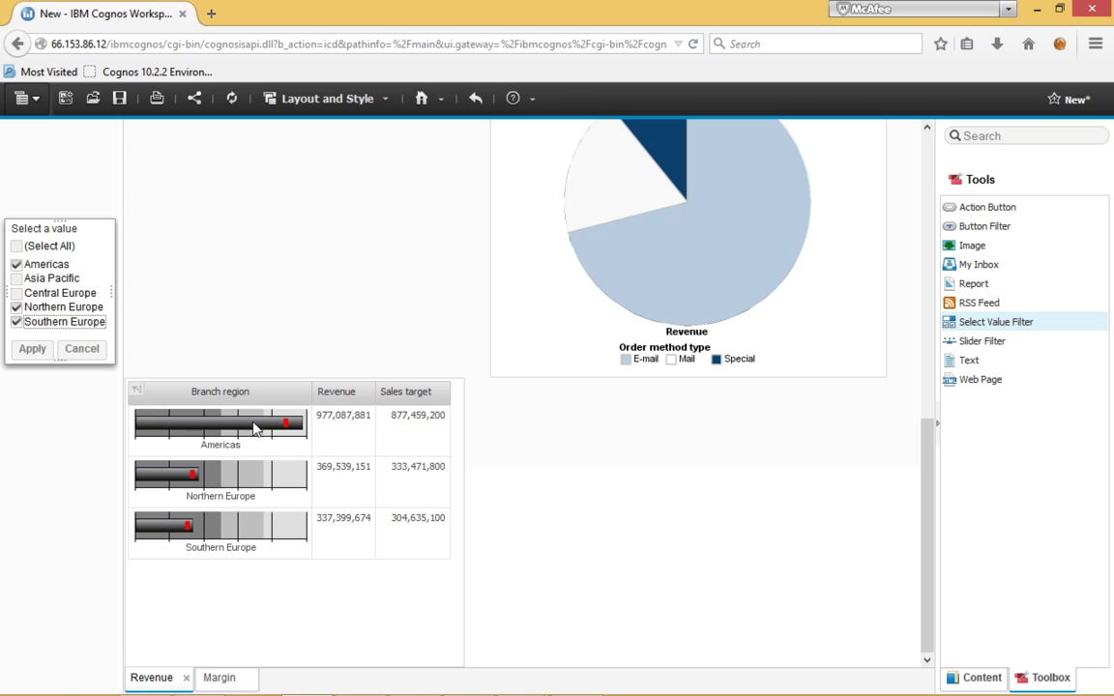
Step: On the Margin tab, apply the global region filter with only Americas, Asia Pacific and Central Europe selected
left_click(219, 677)
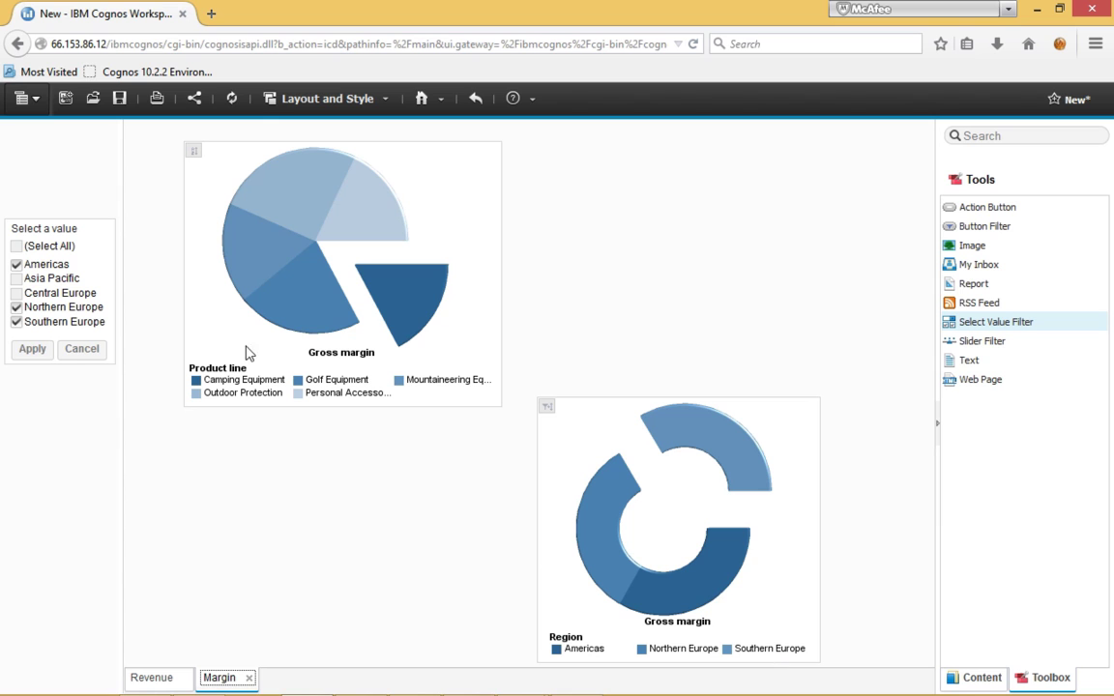
left_click(16, 321)
left_click(16, 307)
left_click(16, 279)
left_click(17, 293)
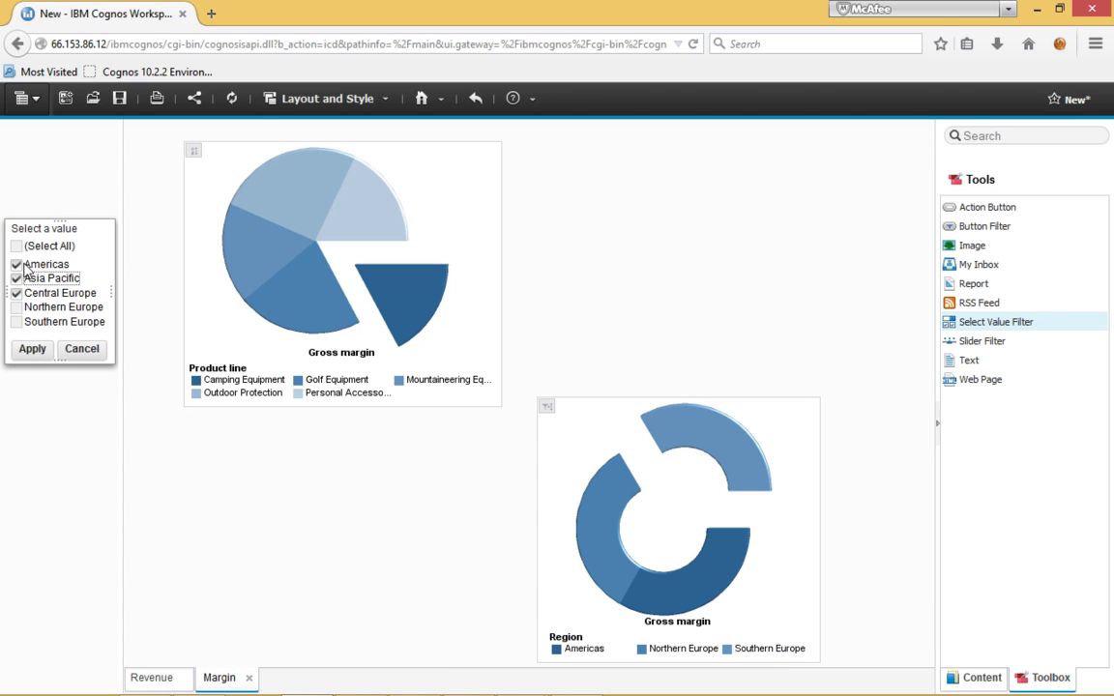
left_click(32, 350)
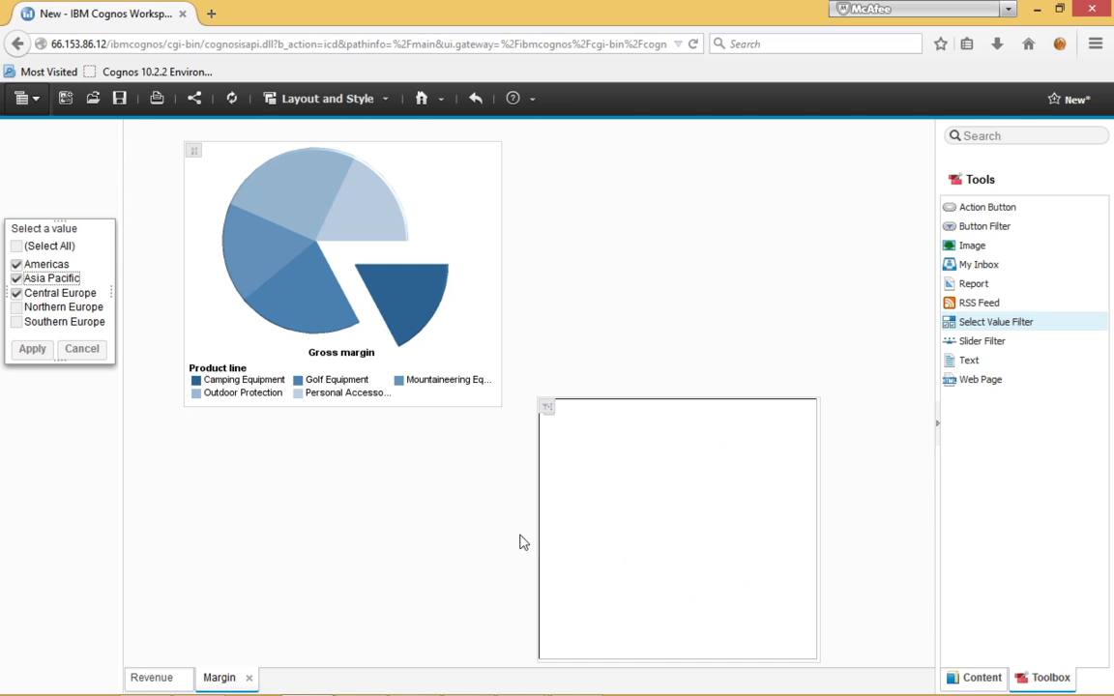
Step: Exclude Asia Pacific from the global region filter, apply it and check the branch region table on the Revenue tab
left_click(16, 278)
left_click(29, 349)
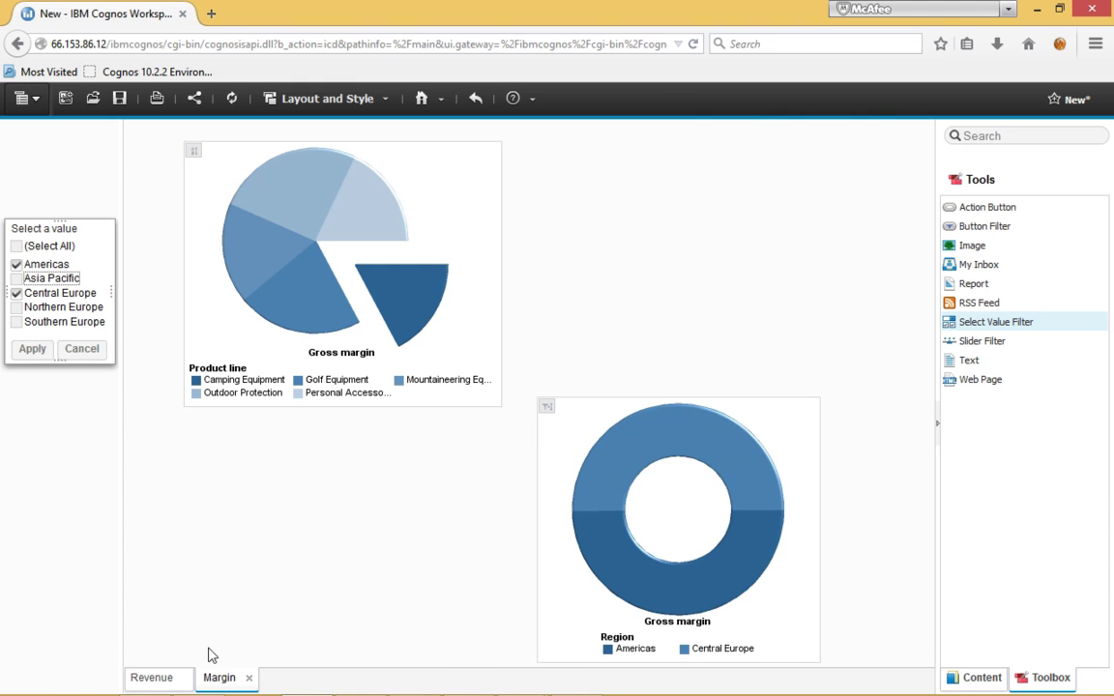
left_click(162, 674)
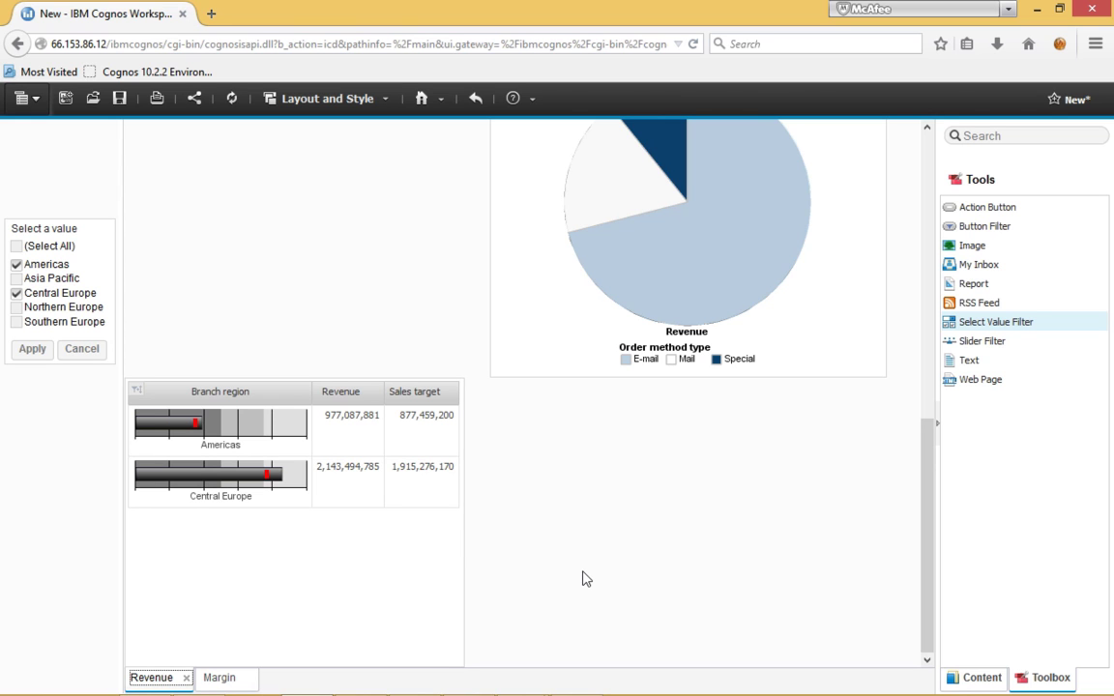
Step: Return to the Margin tab, switch the side pane to the content list and collapse it to widen the canvas
left_click(242, 679)
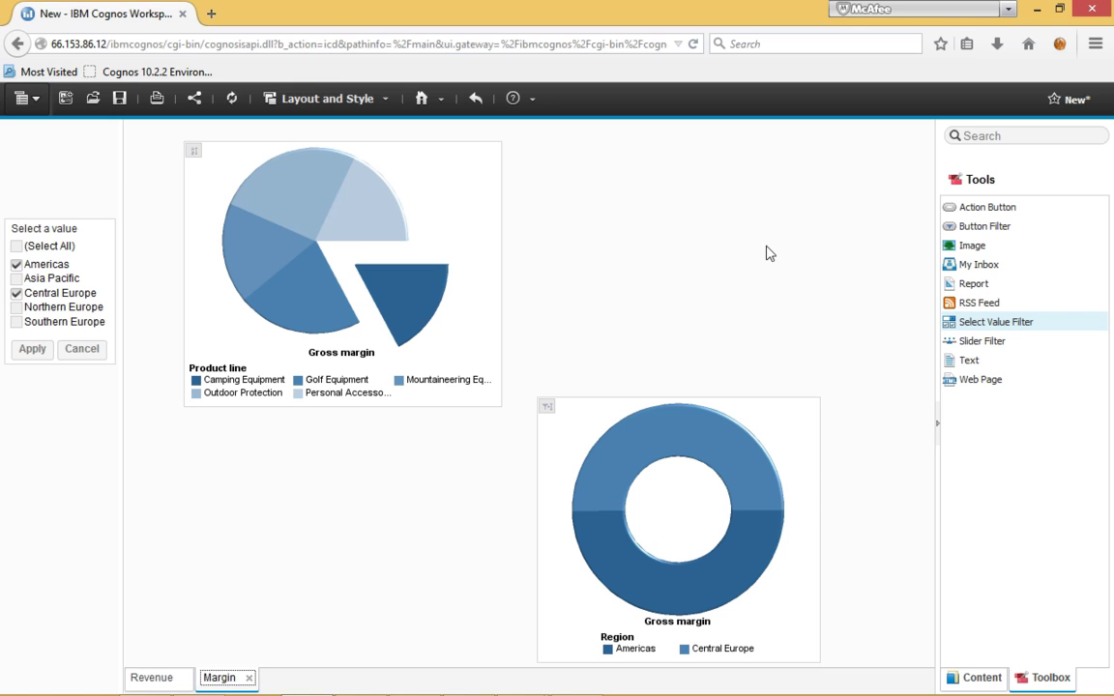
left_click(977, 677)
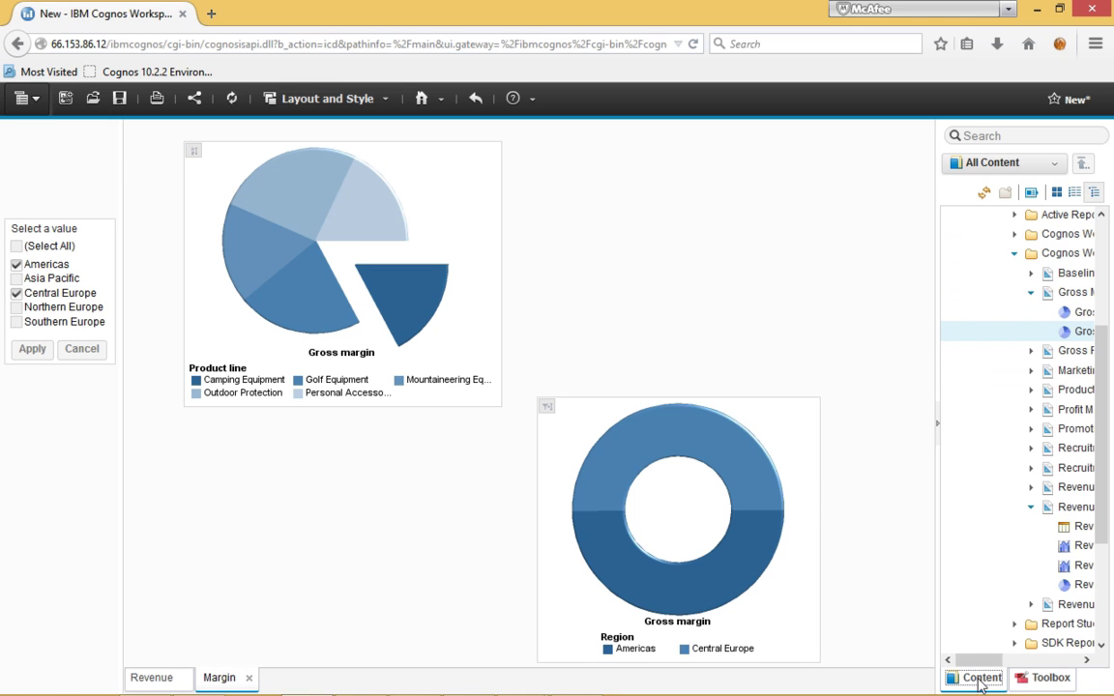
left_click(936, 427)
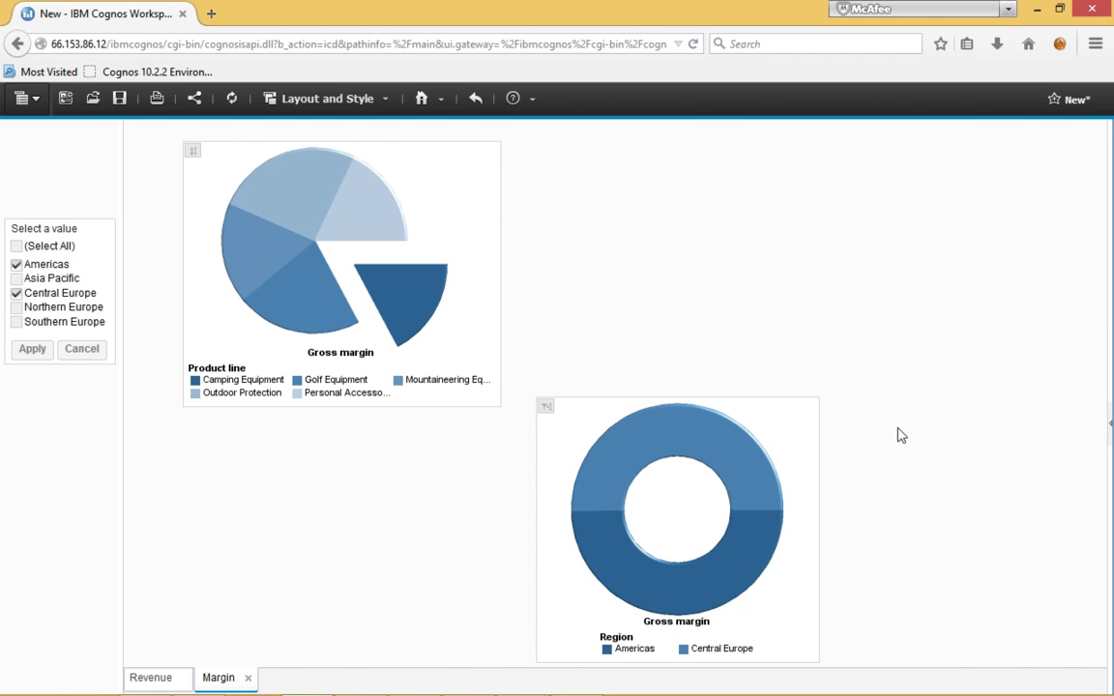
Step: Expand and widen the content pane and collapse its Cognos Workspace Source Reports folder
left_click(1109, 432)
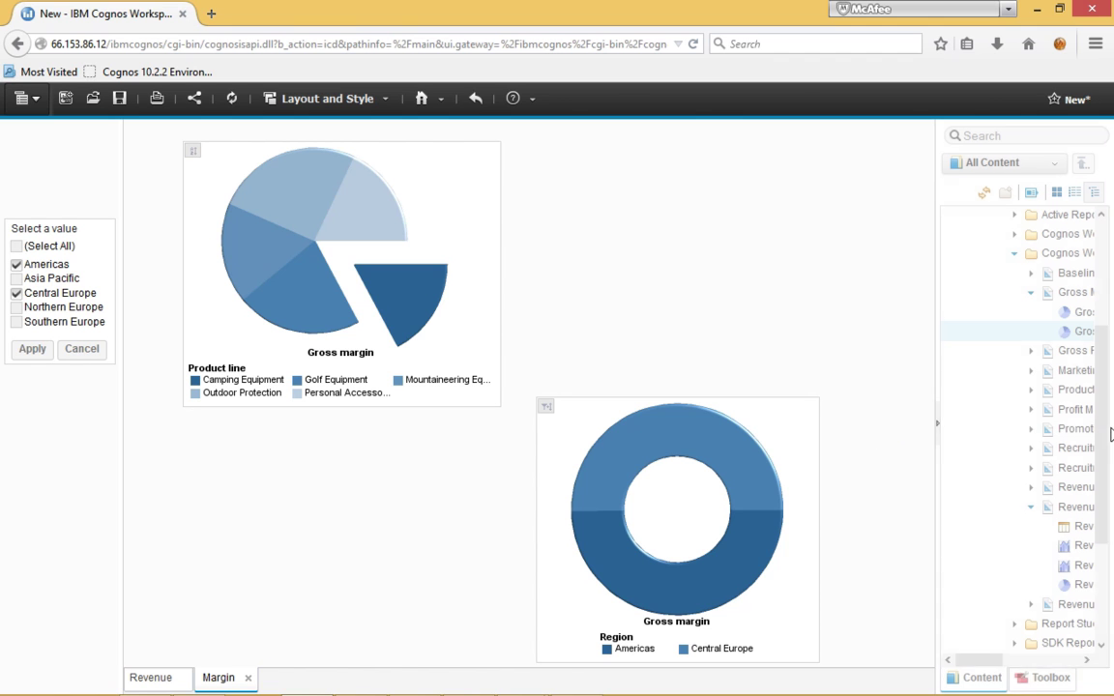
left_click(937, 427)
left_click(1109, 430)
left_click_drag(935, 338, 798, 335)
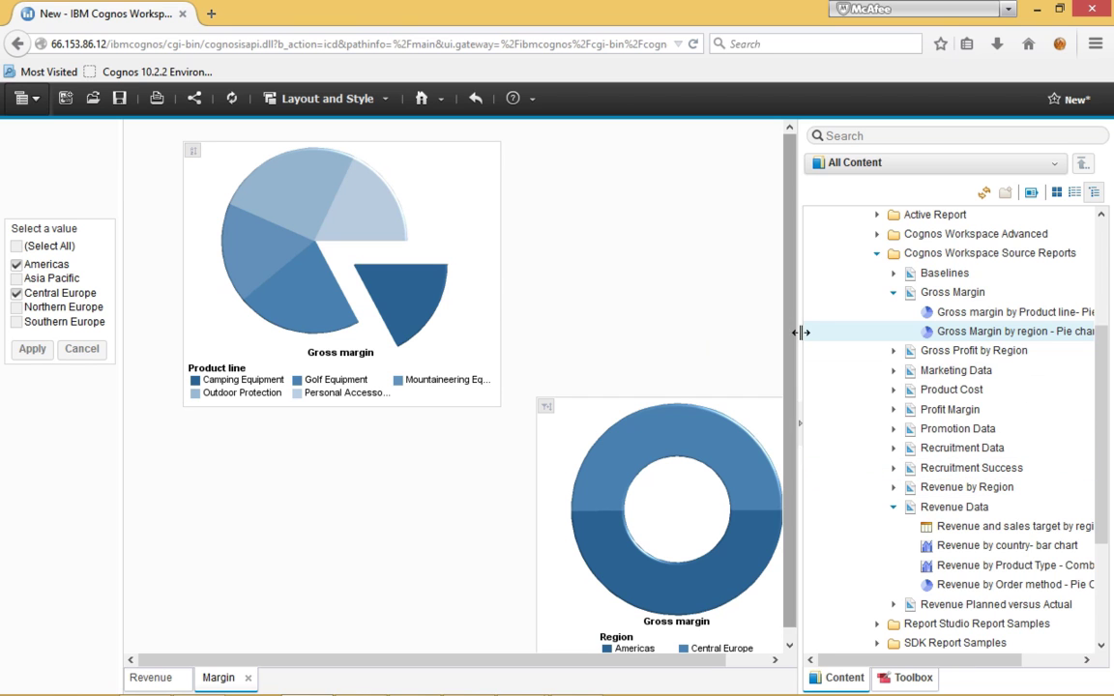
left_click(877, 256)
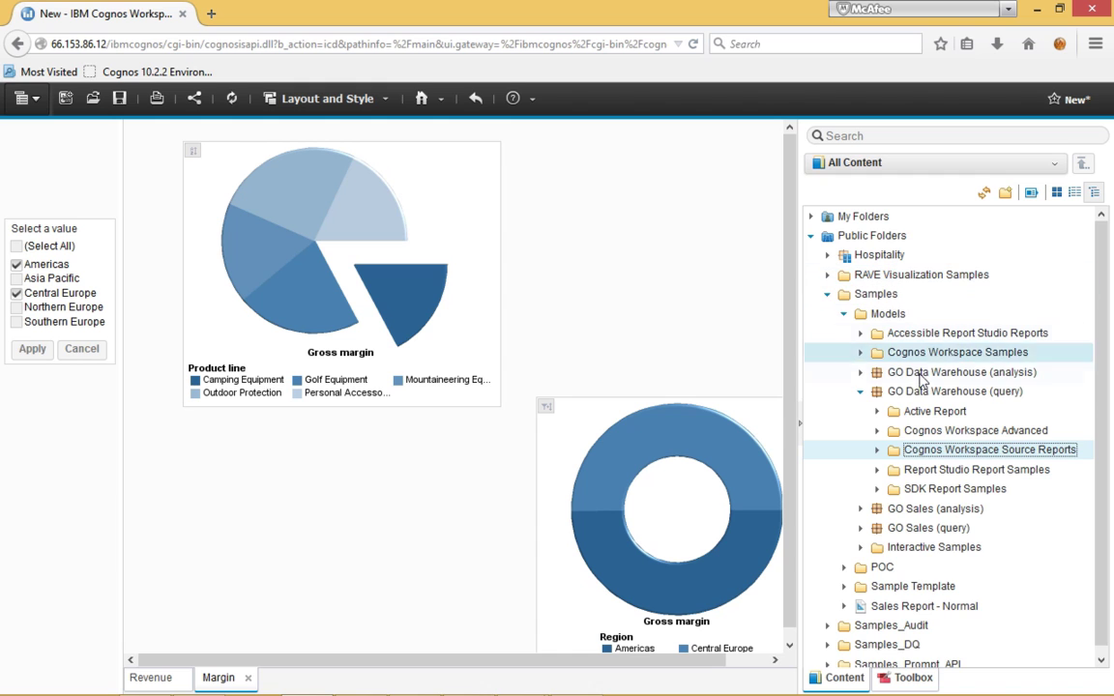
Step: Insert a new crosstab report based on the GO Data Warehouse (query) package in the current tab
left_click(921, 392)
left_click(922, 391)
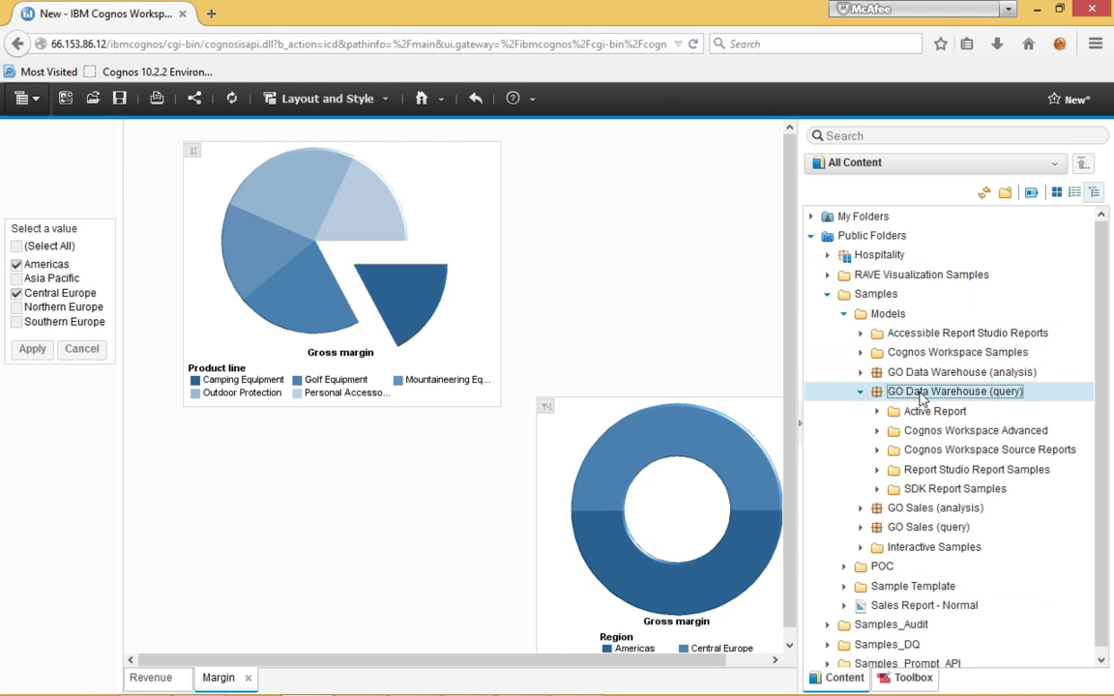
right_click(921, 394)
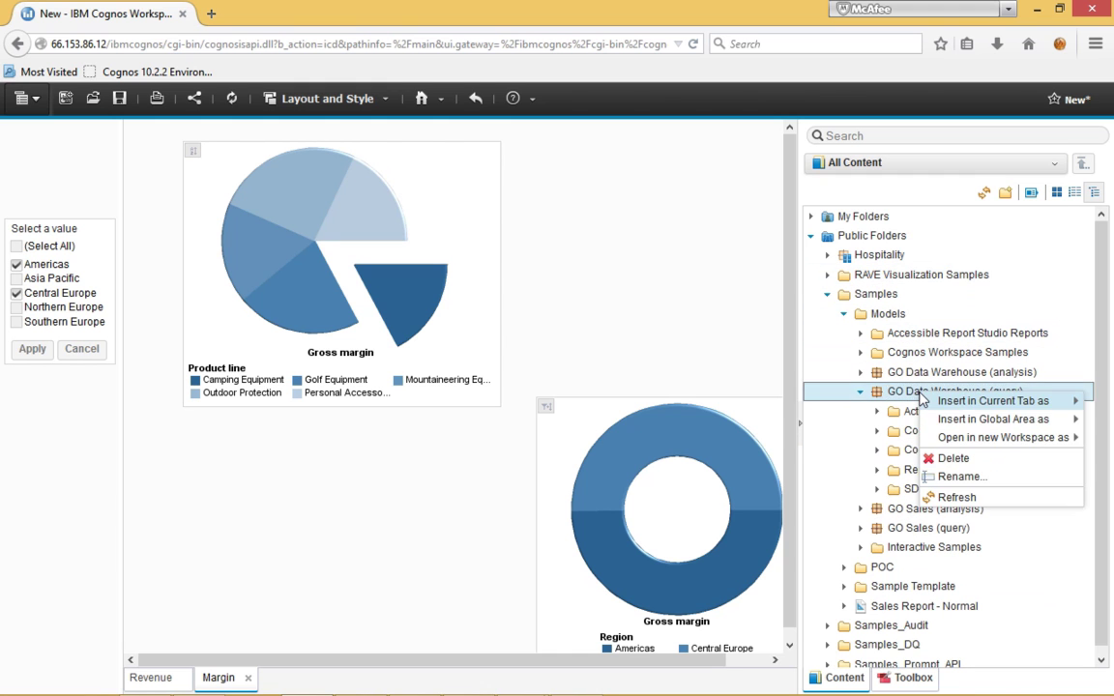
mouse_move(952, 408)
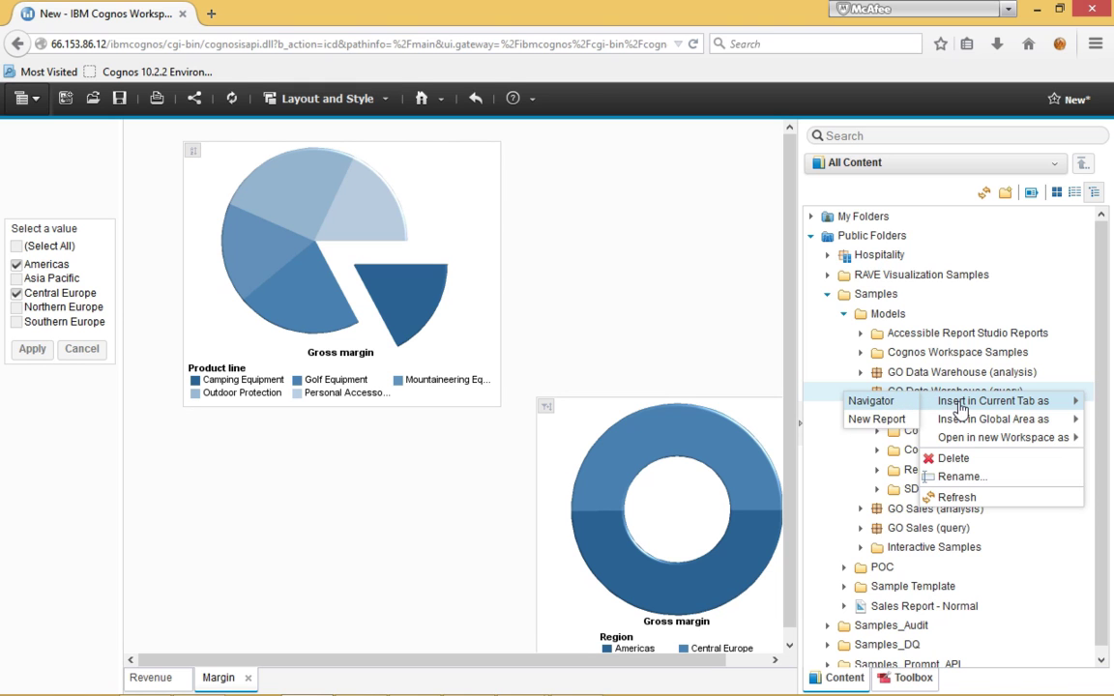
left_click(876, 420)
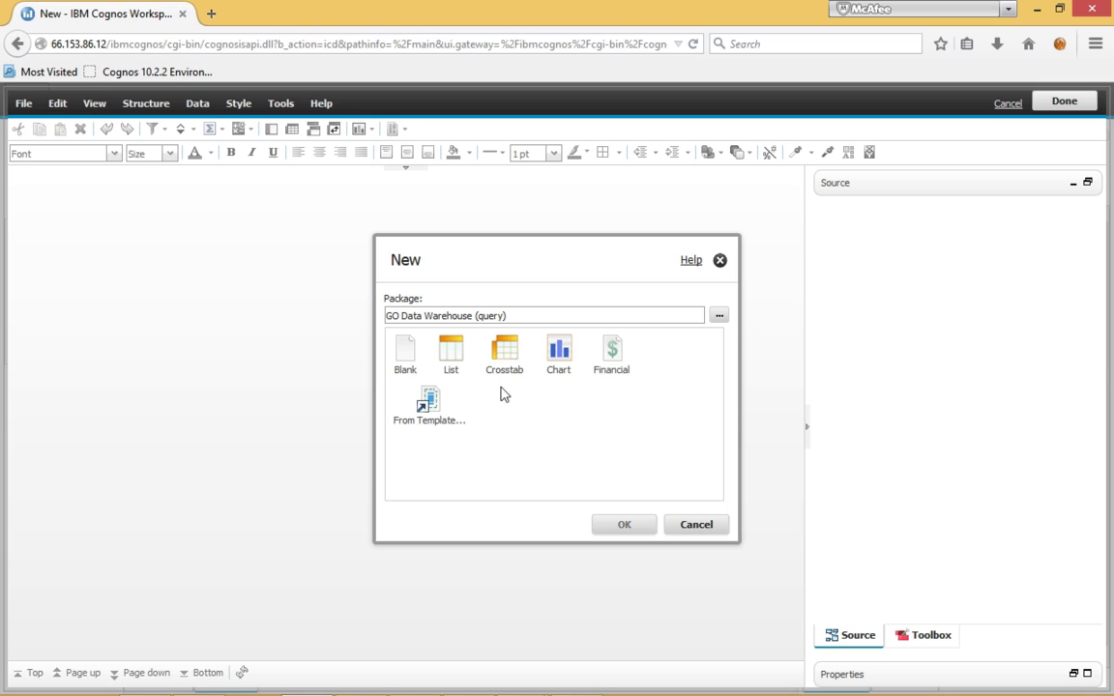
double_click(510, 348)
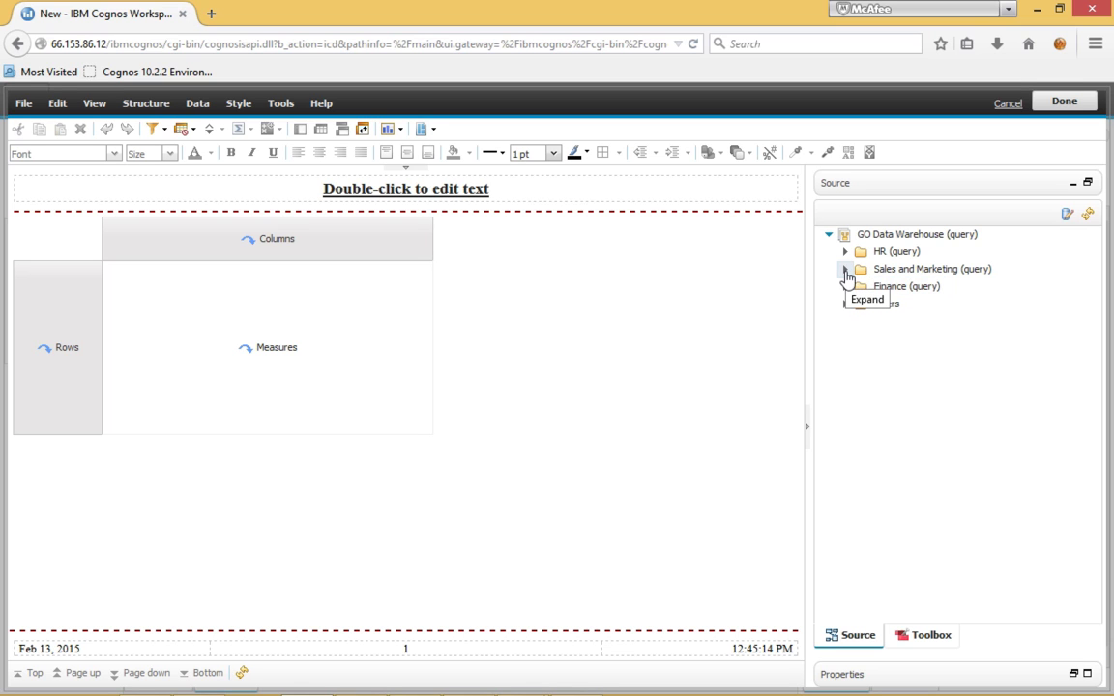
Step: Add Product line from the Products item of Sales (query) under Sales and Marketing as the crosstab rows
left_click(845, 270)
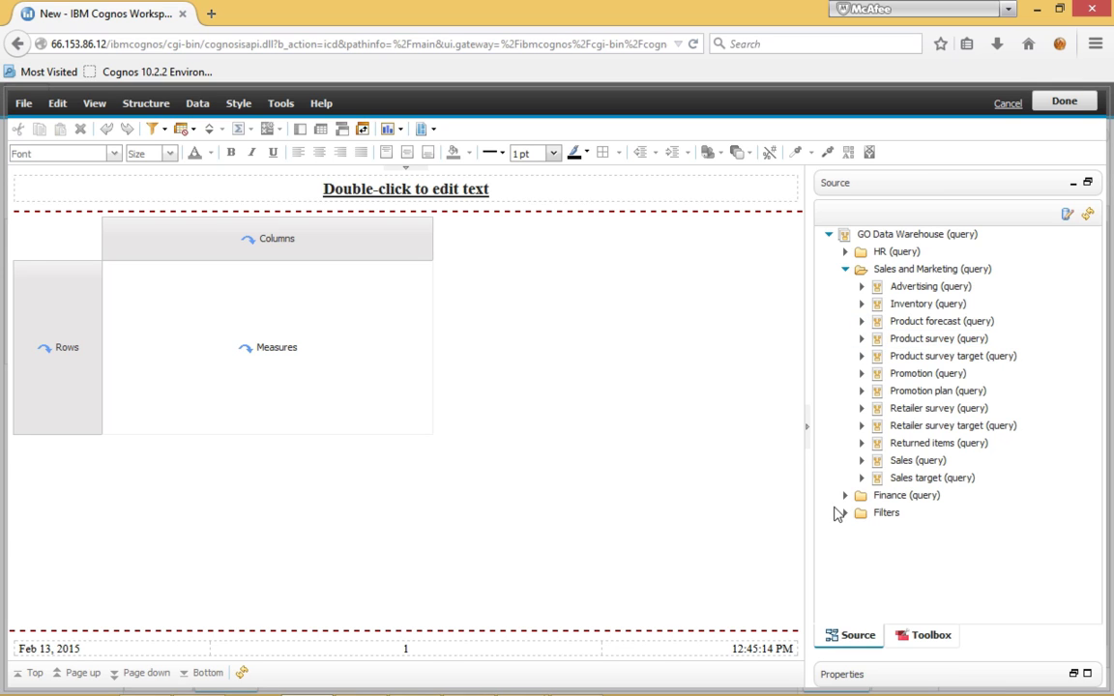
left_click(844, 271)
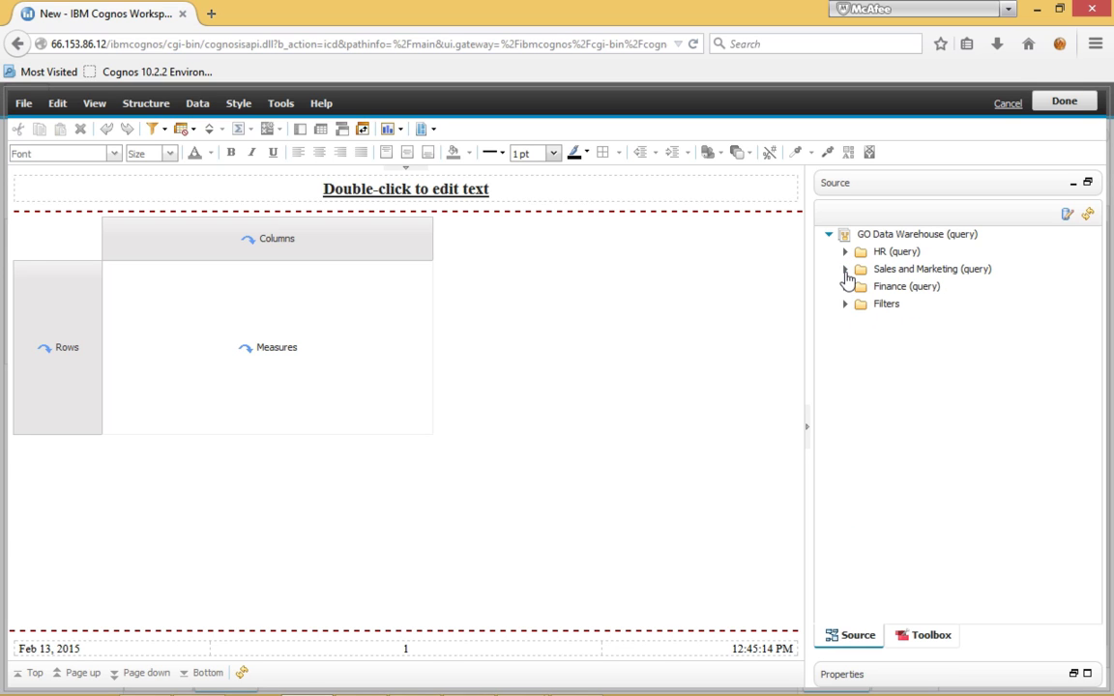
left_click(845, 271)
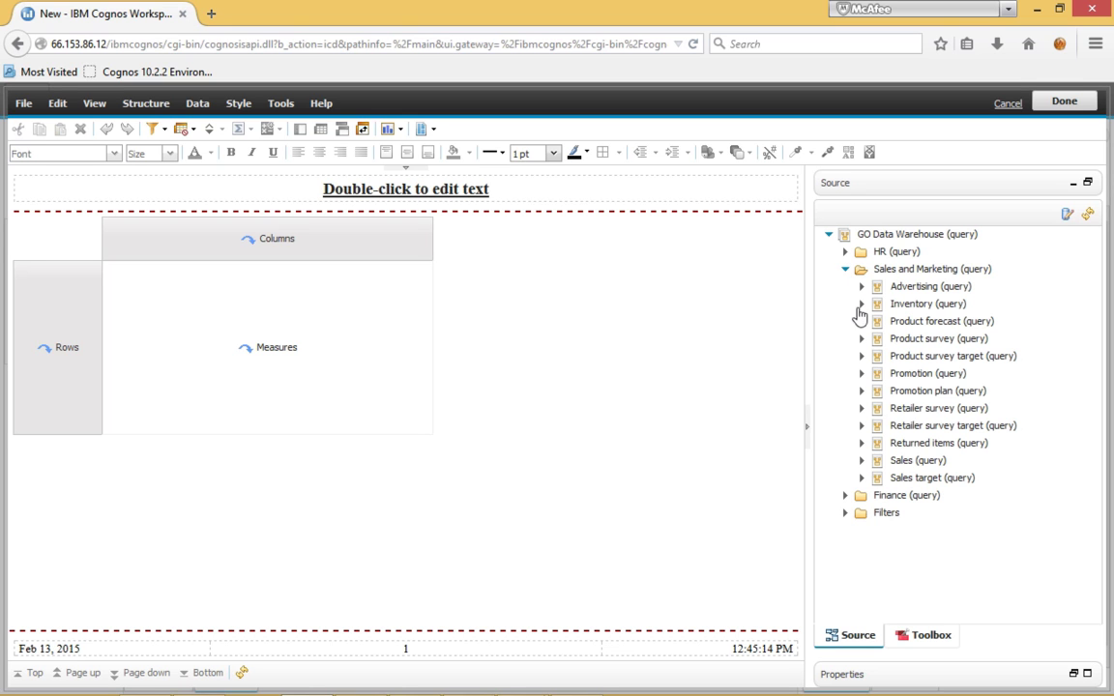
left_click(863, 461)
scroll(888, 477, "down", 4)
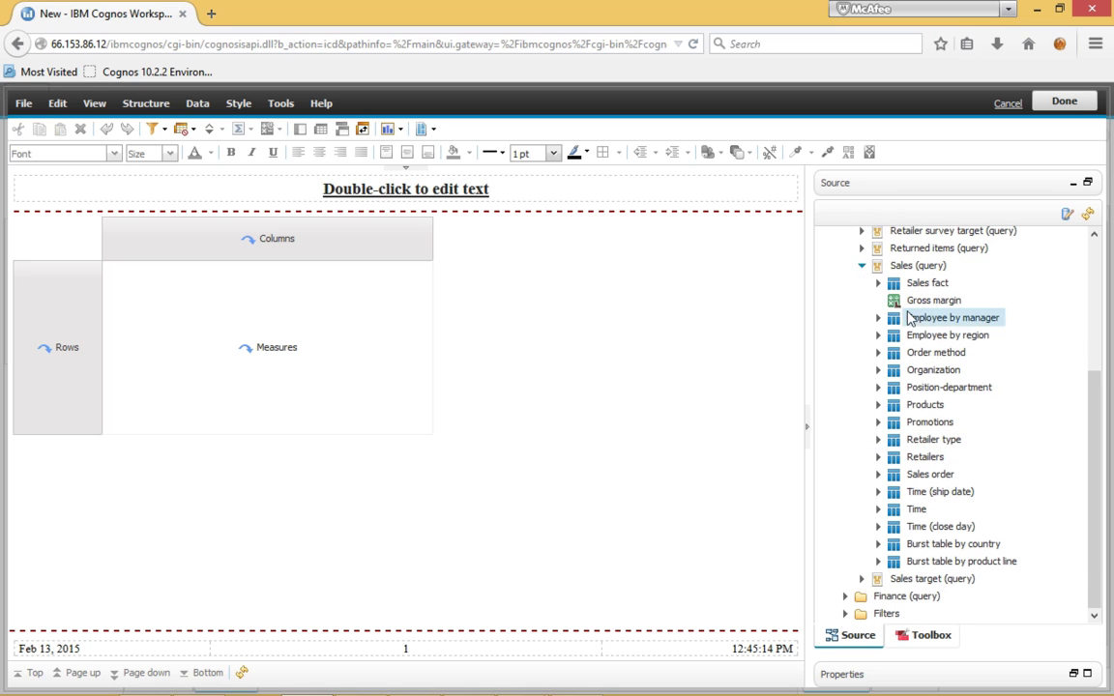
left_click(878, 404)
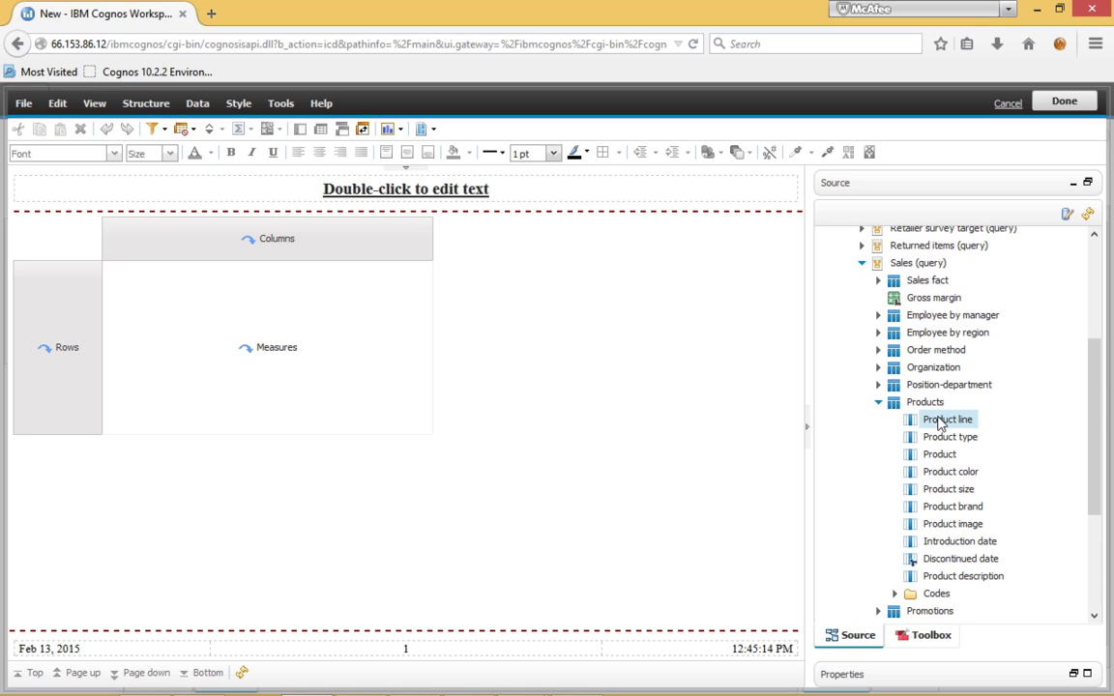
left_click_drag(936, 422, 51, 364)
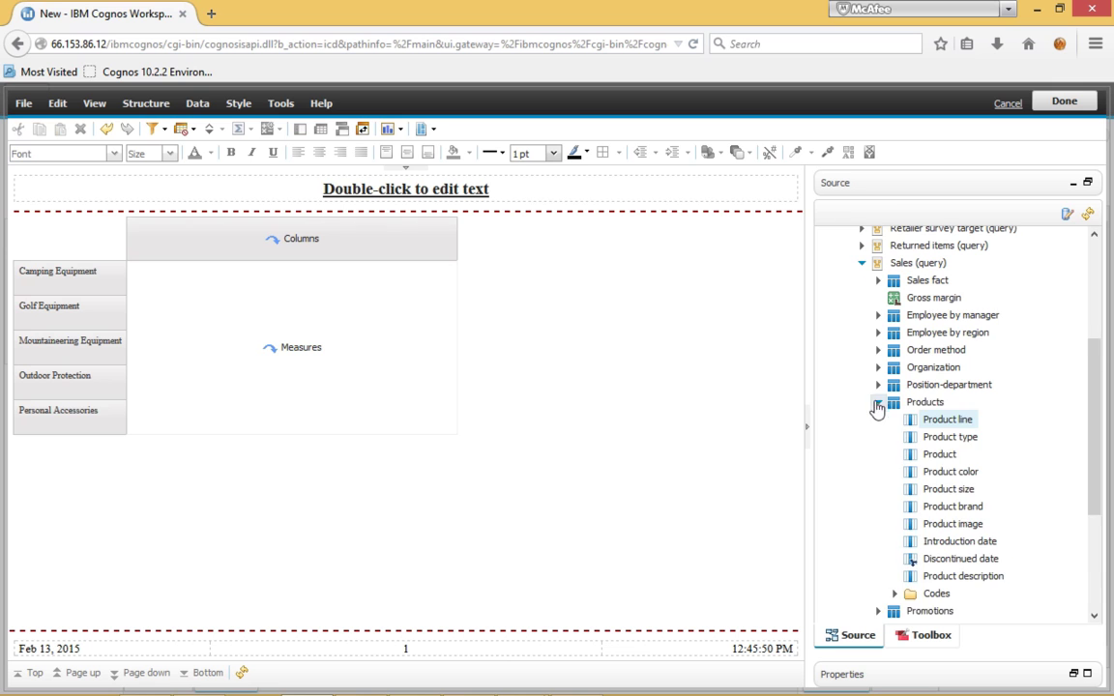
Step: Add Year from the Time item of Sales (query) as the crosstab columns
left_click(876, 404)
left_click(878, 507)
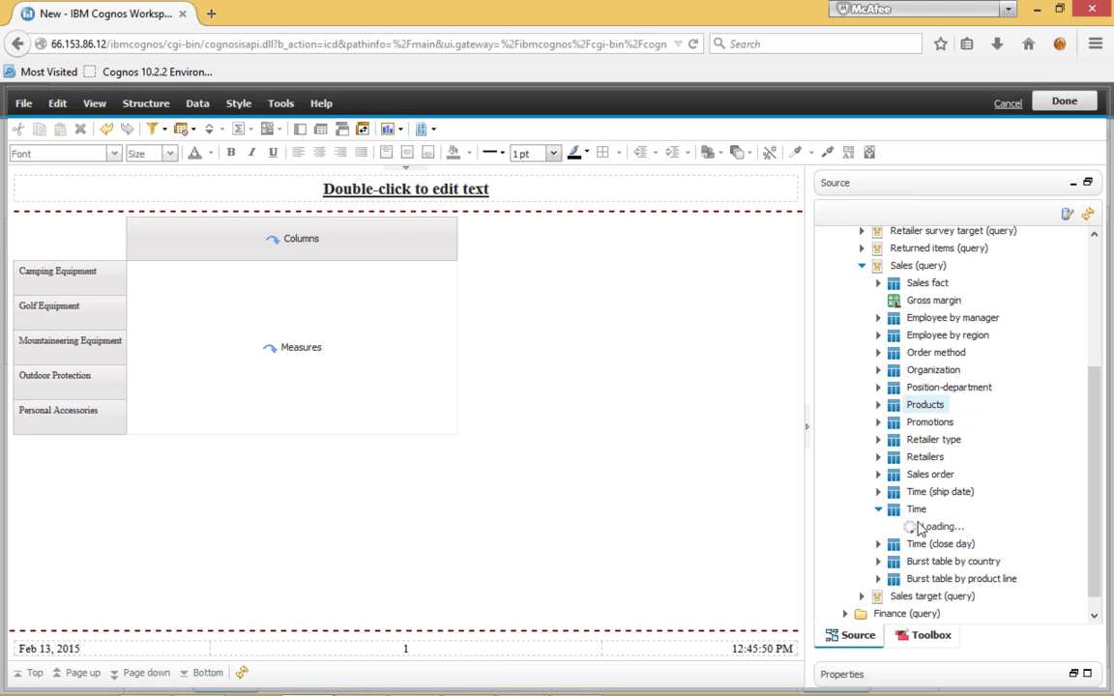
left_click_drag(934, 263, 405, 241)
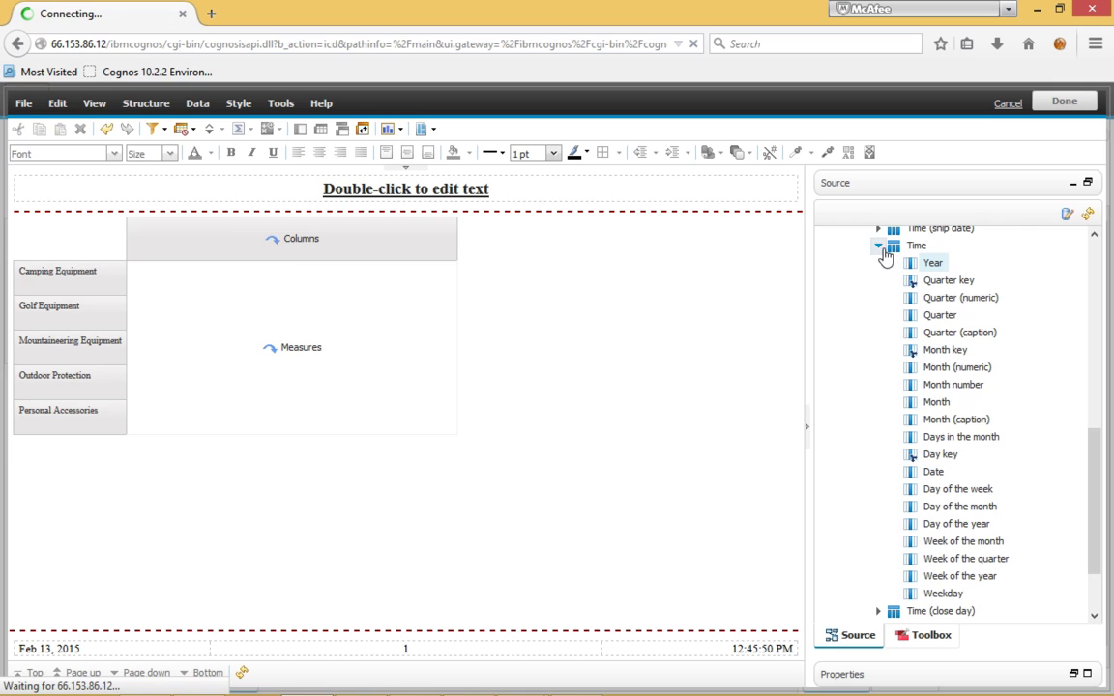
Step: Add Gross profit from Sales fact as the crosstab measure and finish the report to place it in the workspace
left_click(878, 246)
scroll(885, 325, "up", 3)
scroll(884, 333, "up", 2)
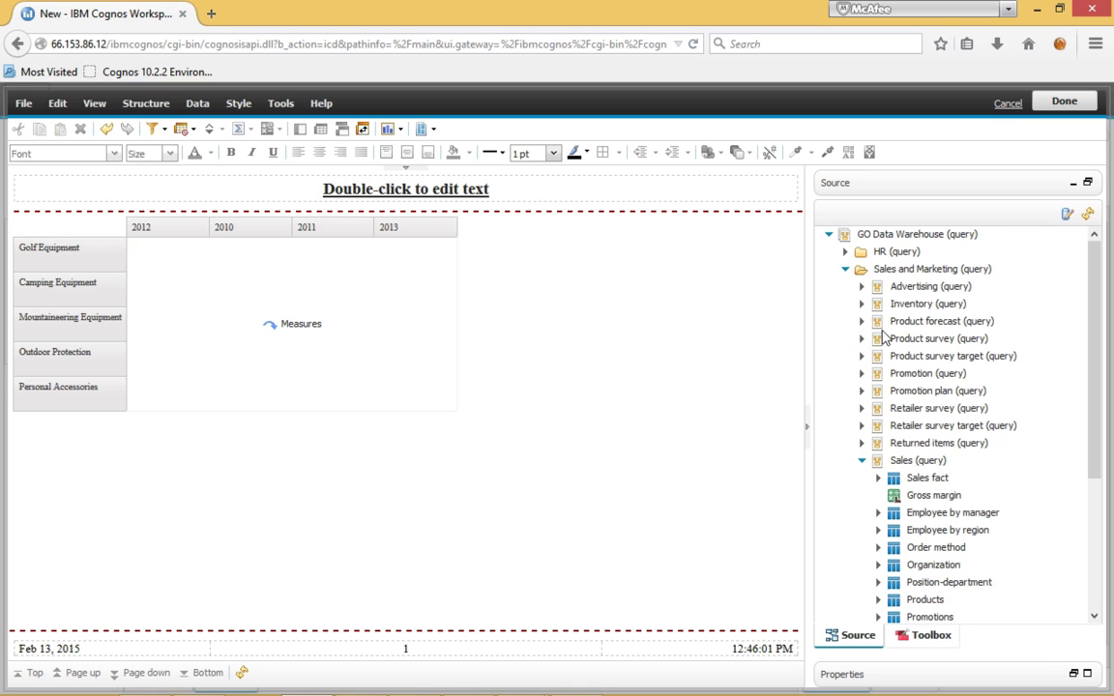
left_click(879, 479)
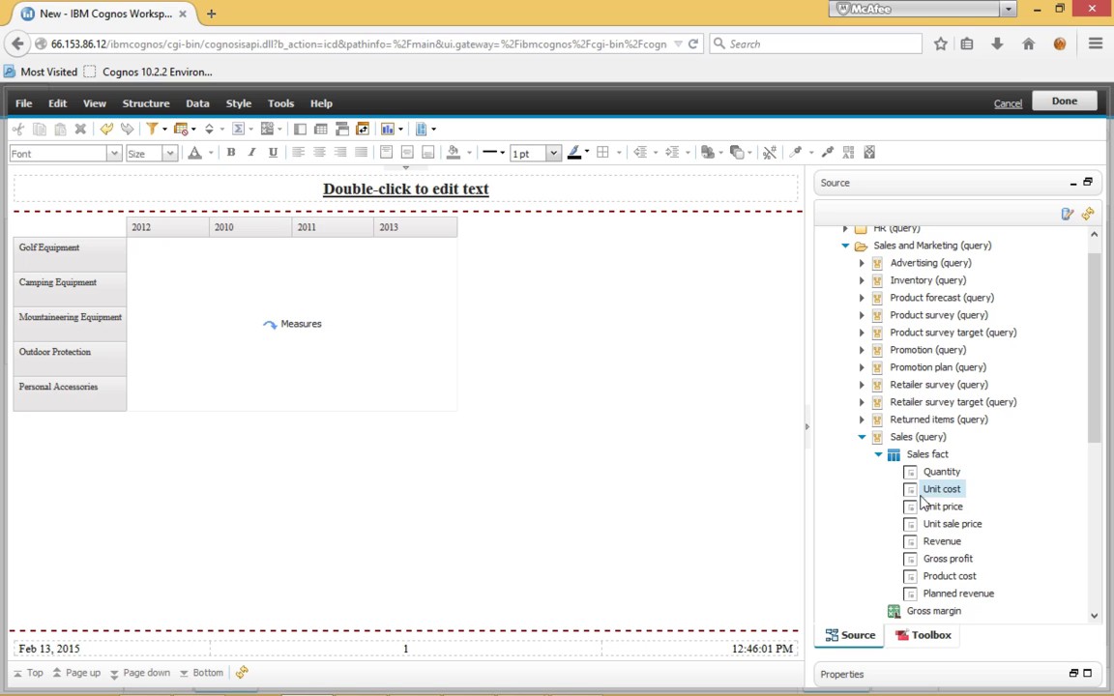
left_click_drag(942, 559, 319, 357)
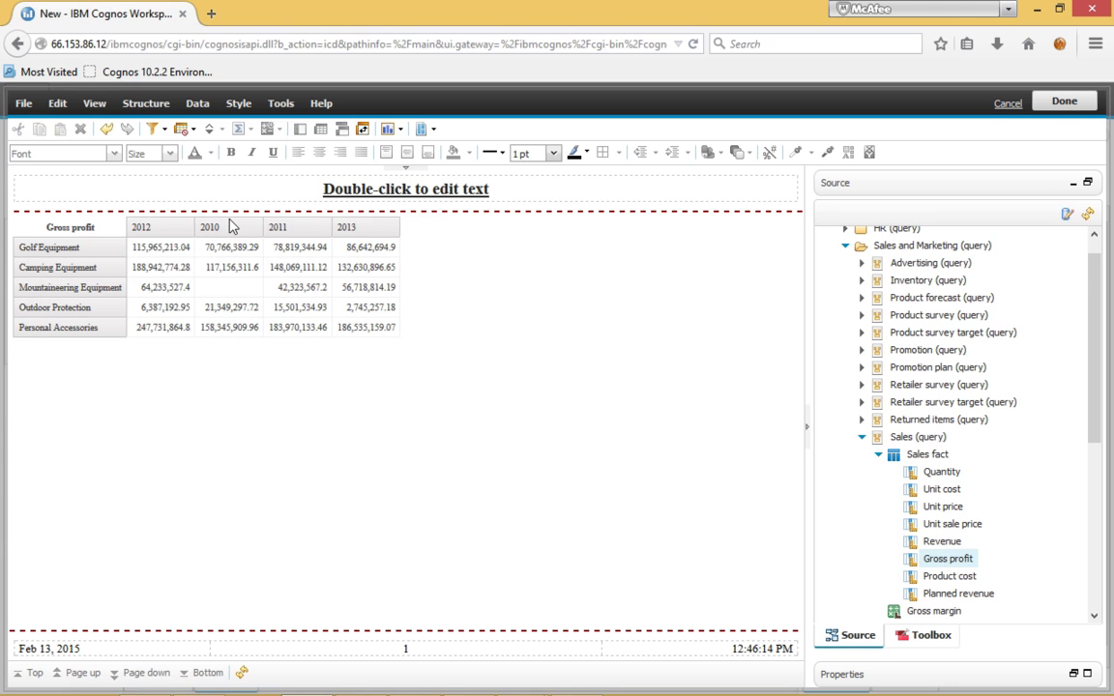
left_click(1063, 101)
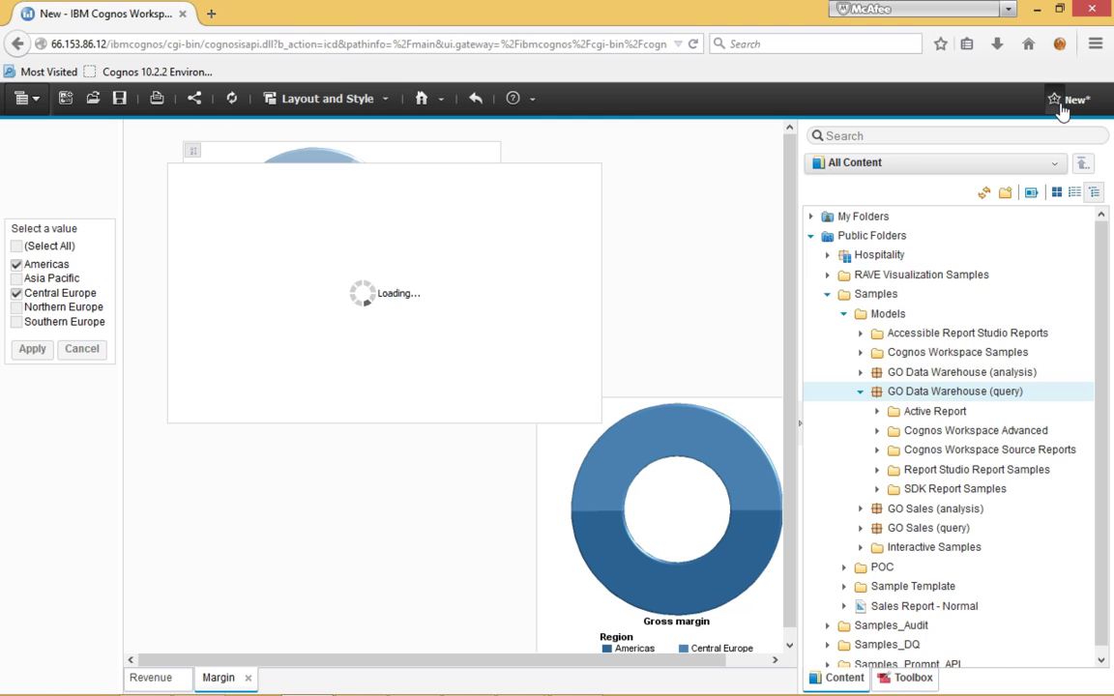
Step: Move the gross profit crosstab below the product line pie chart and arrange all widgets to fit content
mouse_move(447, 178)
left_mouse_down()
mouse_move(386, 215)
mouse_move(425, 336)
mouse_move(449, 180)
left_mouse_up()
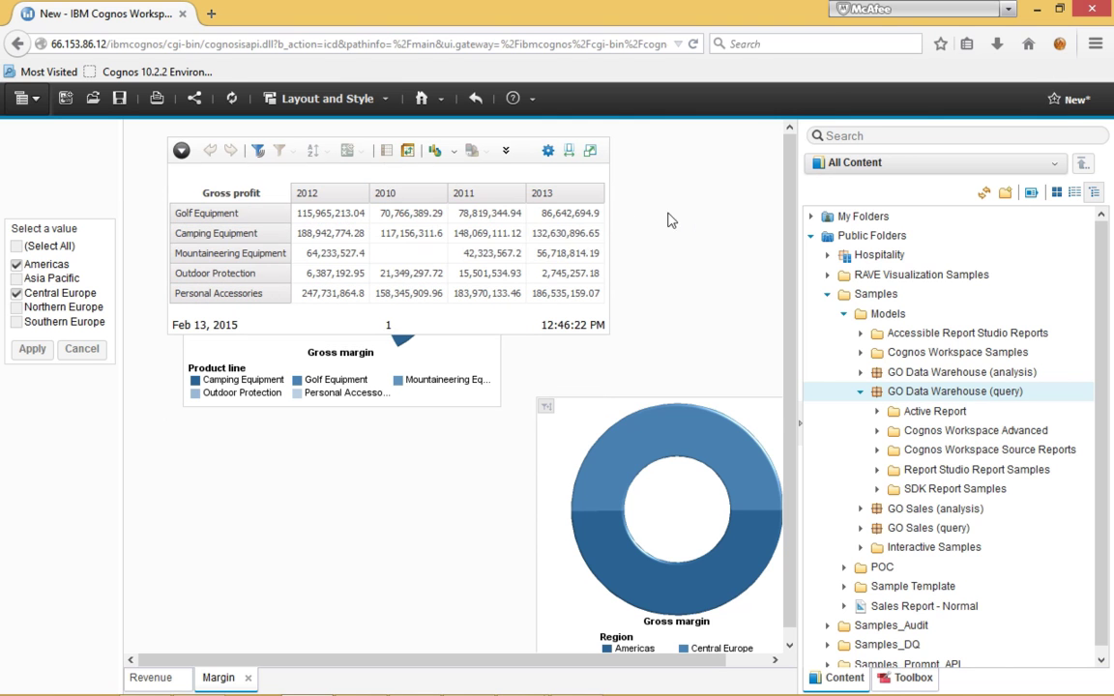
left_click(688, 226)
left_click_drag(474, 140, 475, 402)
right_click(580, 276)
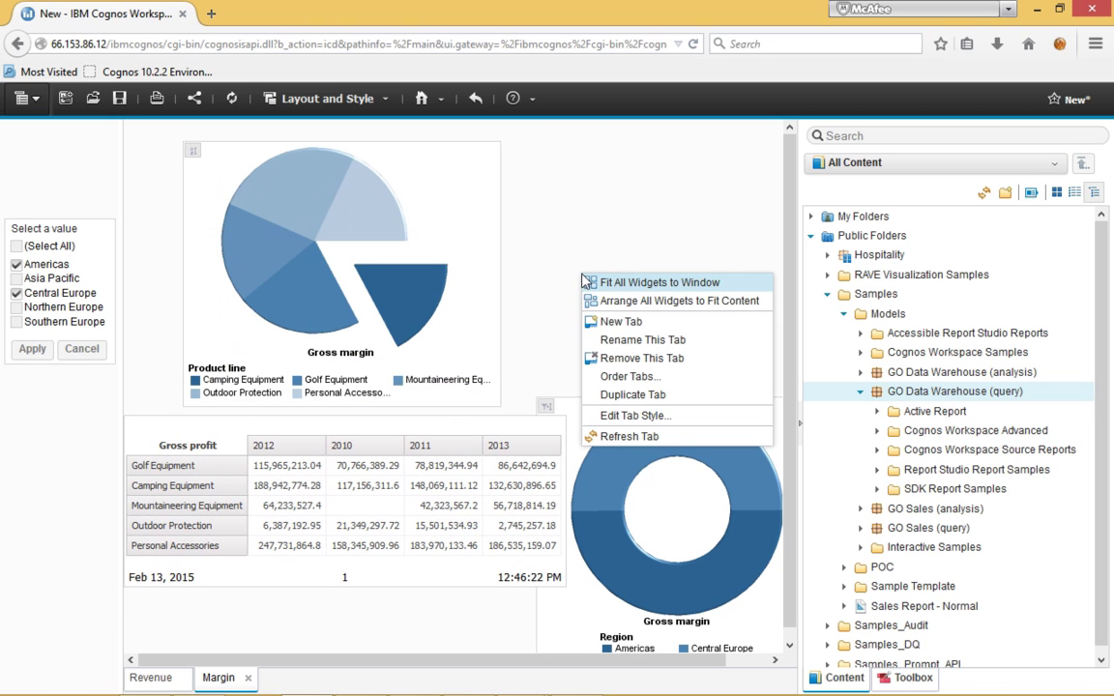
left_click(660, 302)
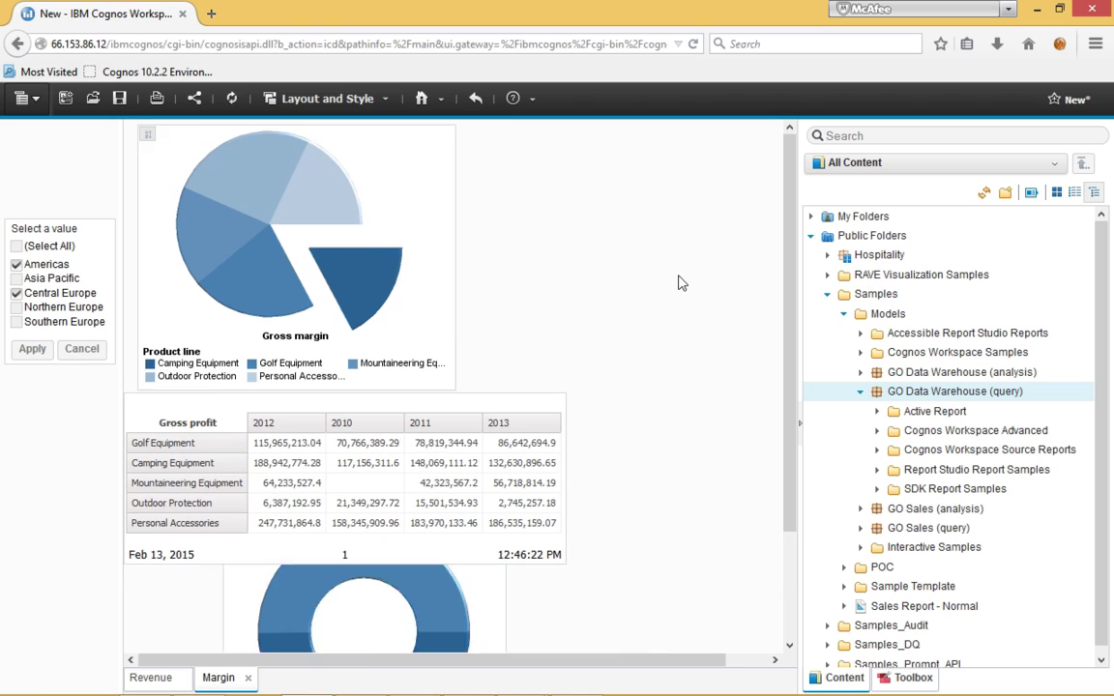
scroll(666, 345, "down", 3)
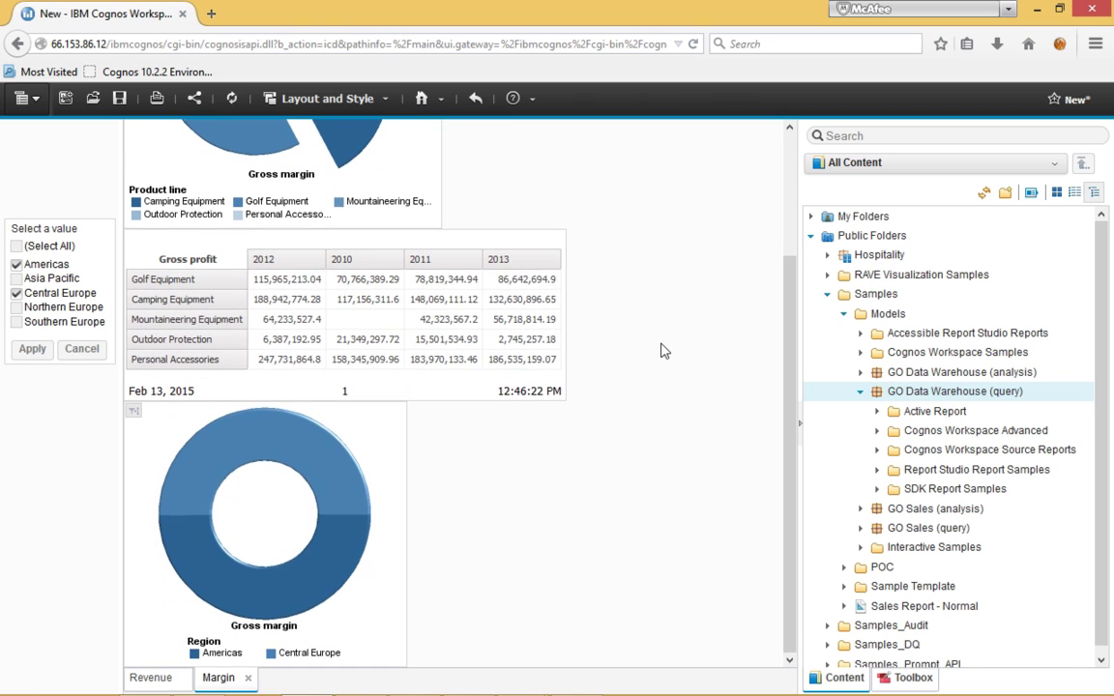
scroll(661, 351, "up", 3)
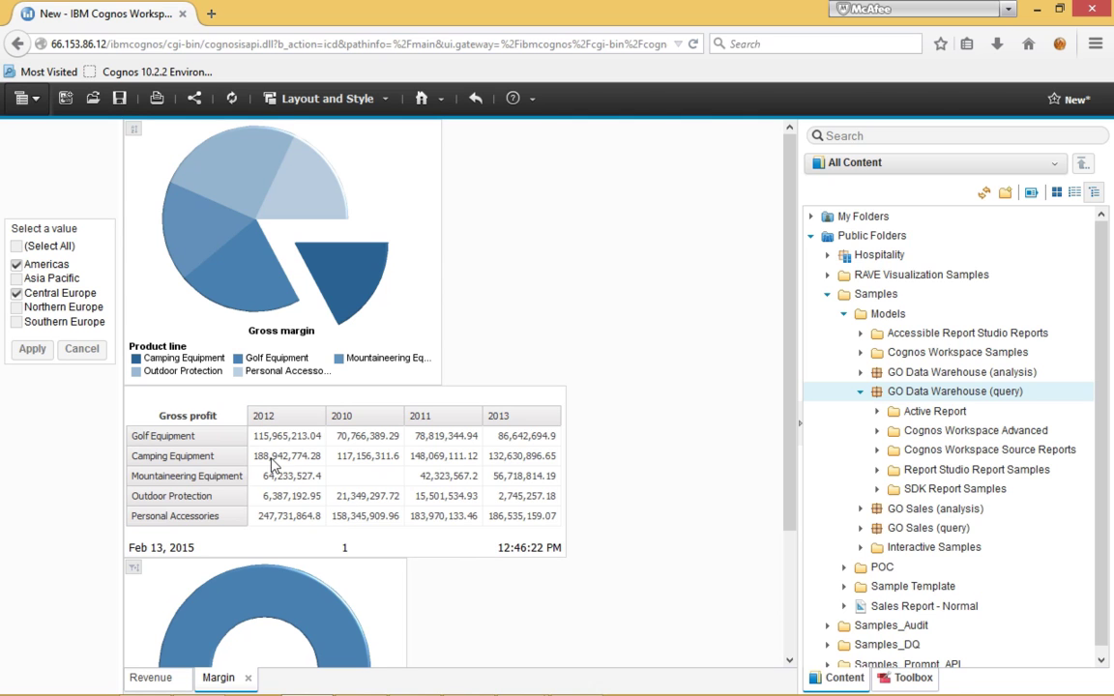
Step: Use the gross profit crosstab as a filter for the other widgets, selecting Golf Equipment, Outdoor Protection and Personal Accessories
left_click(215, 402)
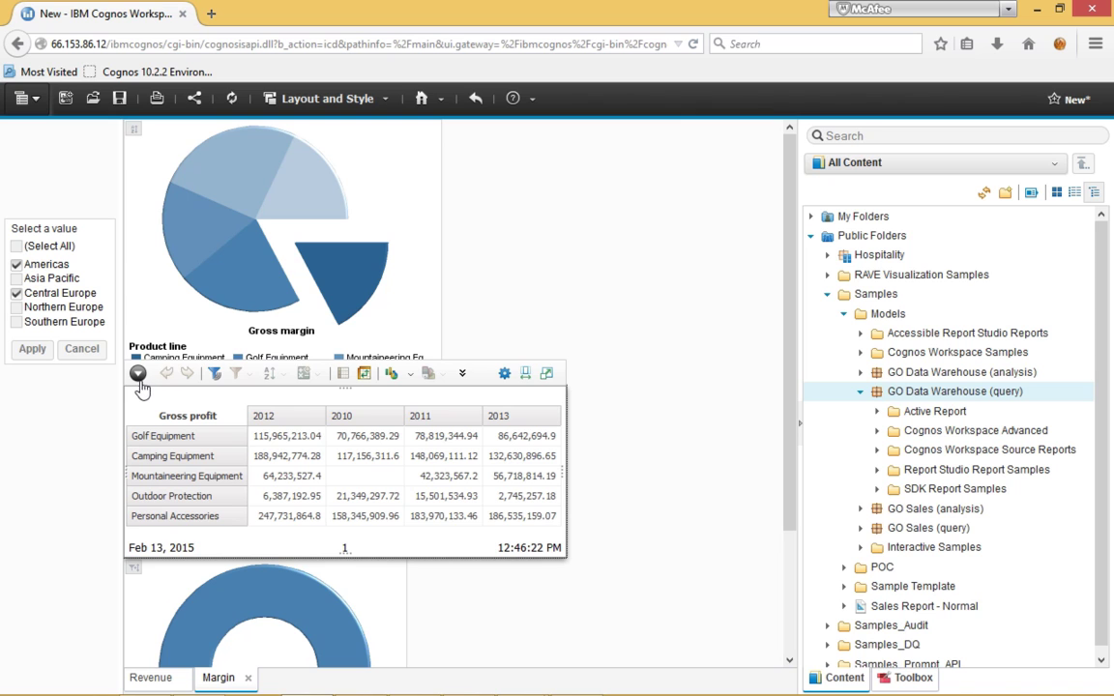
left_click(216, 375)
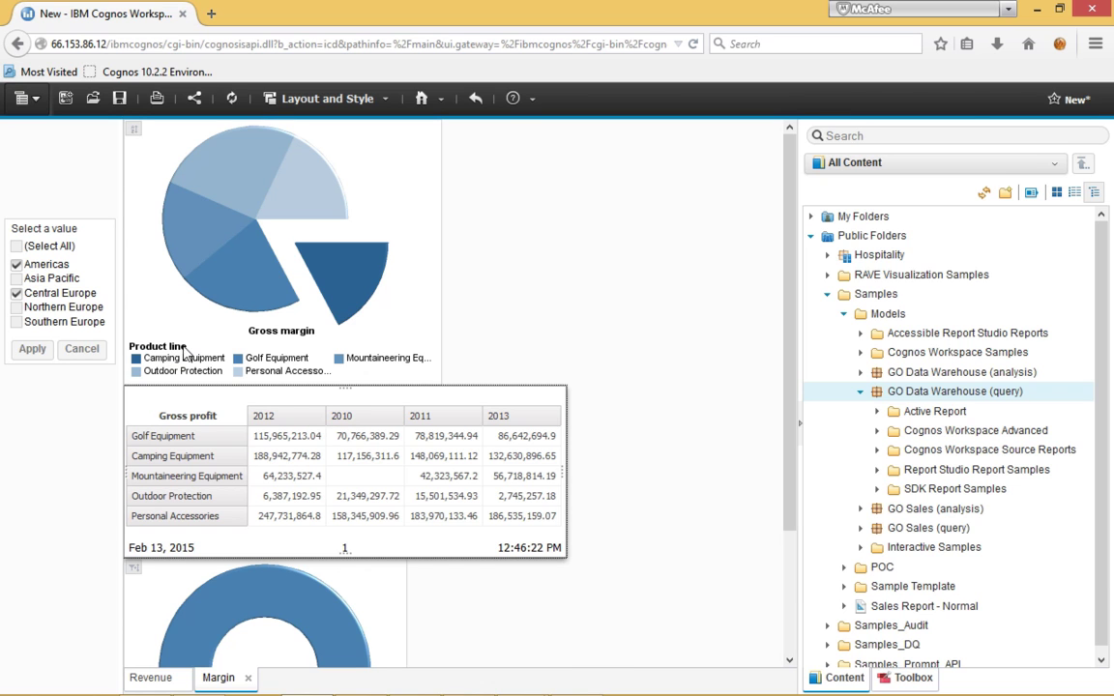
left_click(218, 440)
left_click(218, 497, "ctrl")
left_click(237, 516, "ctrl")
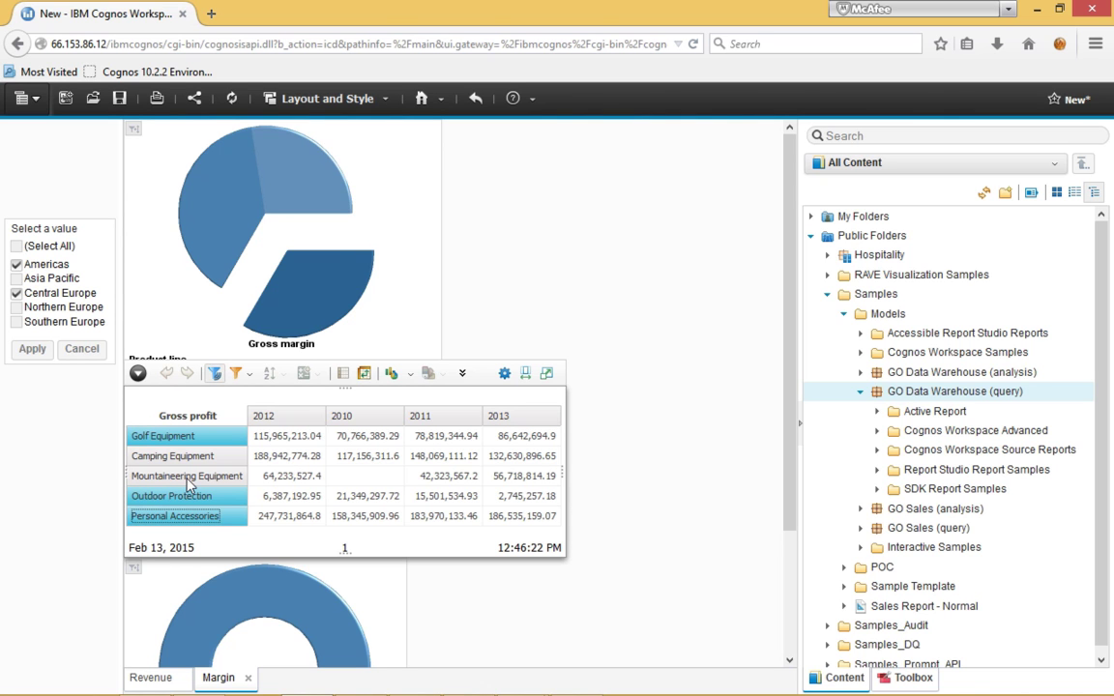
Step: Switch to the Introduction to IBM Cognos Workspace slide presentation
key("alt+Tab")
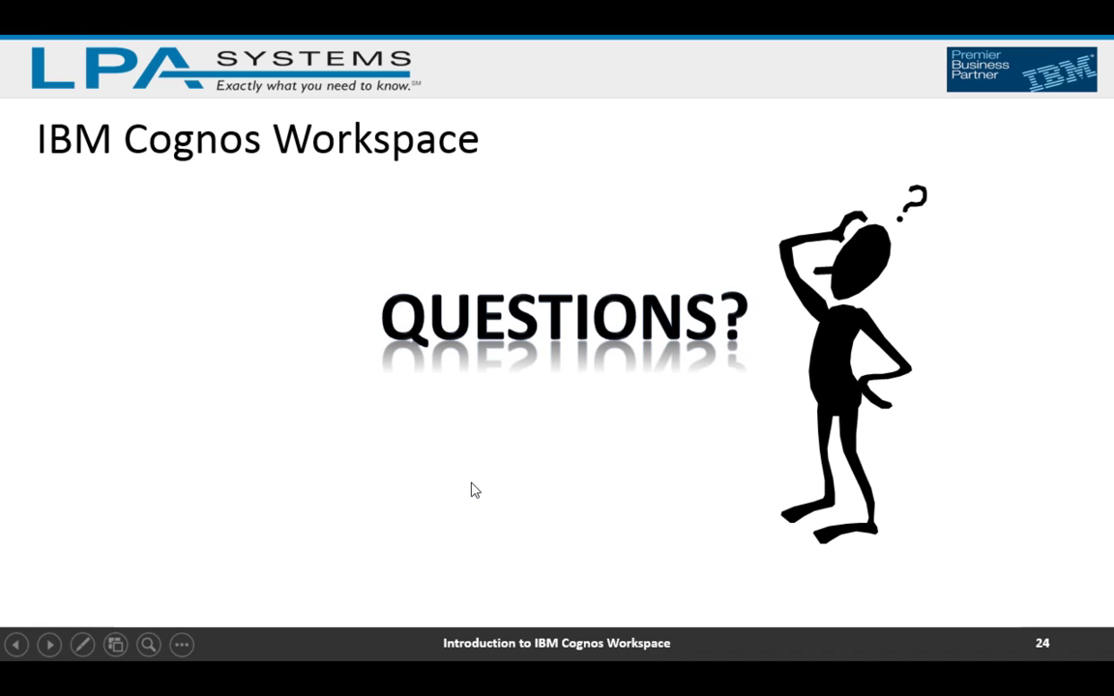